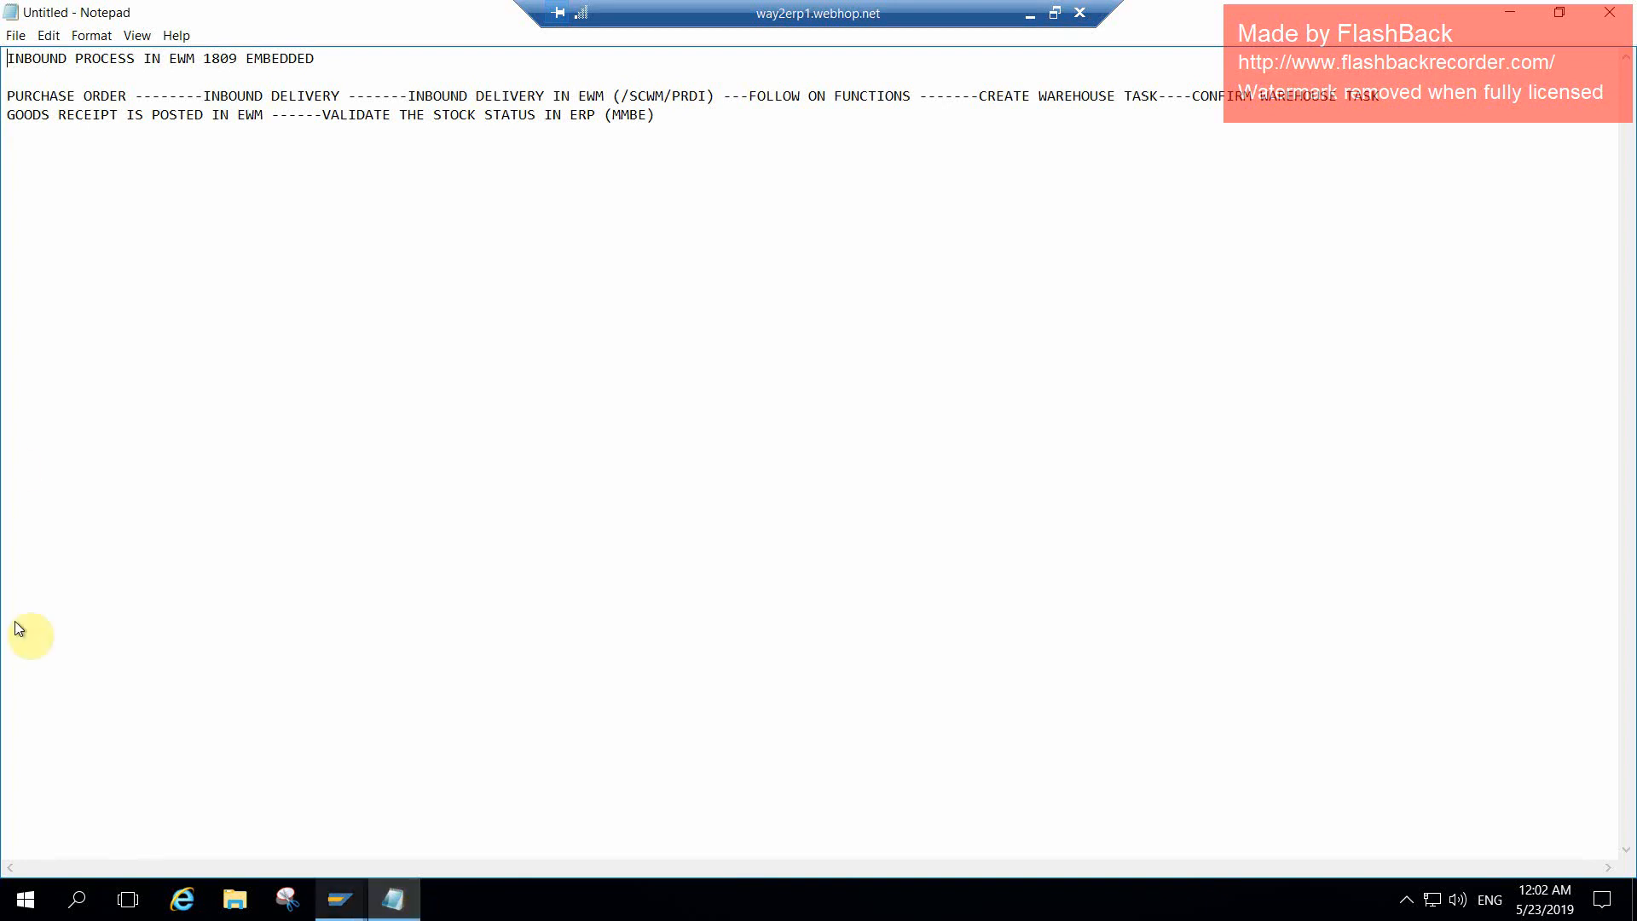
- Read through the EWM inbound process notes, from purchase order and inbound delivery to goods receipt and stock validation
drag(6, 95, 349, 91)
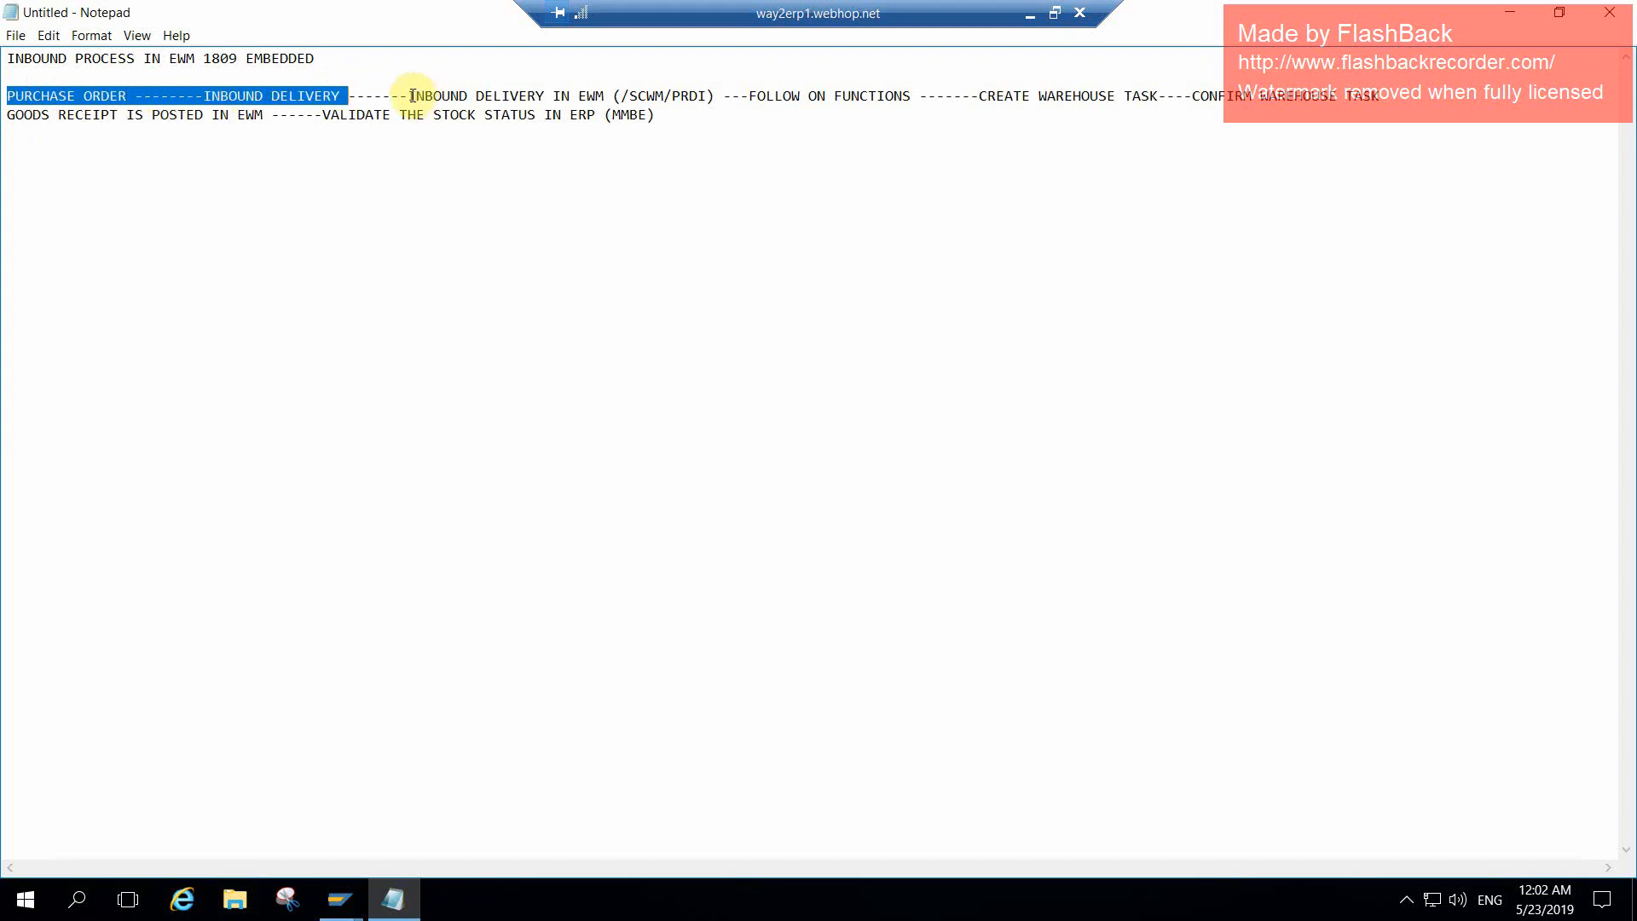
drag(409, 95, 724, 103)
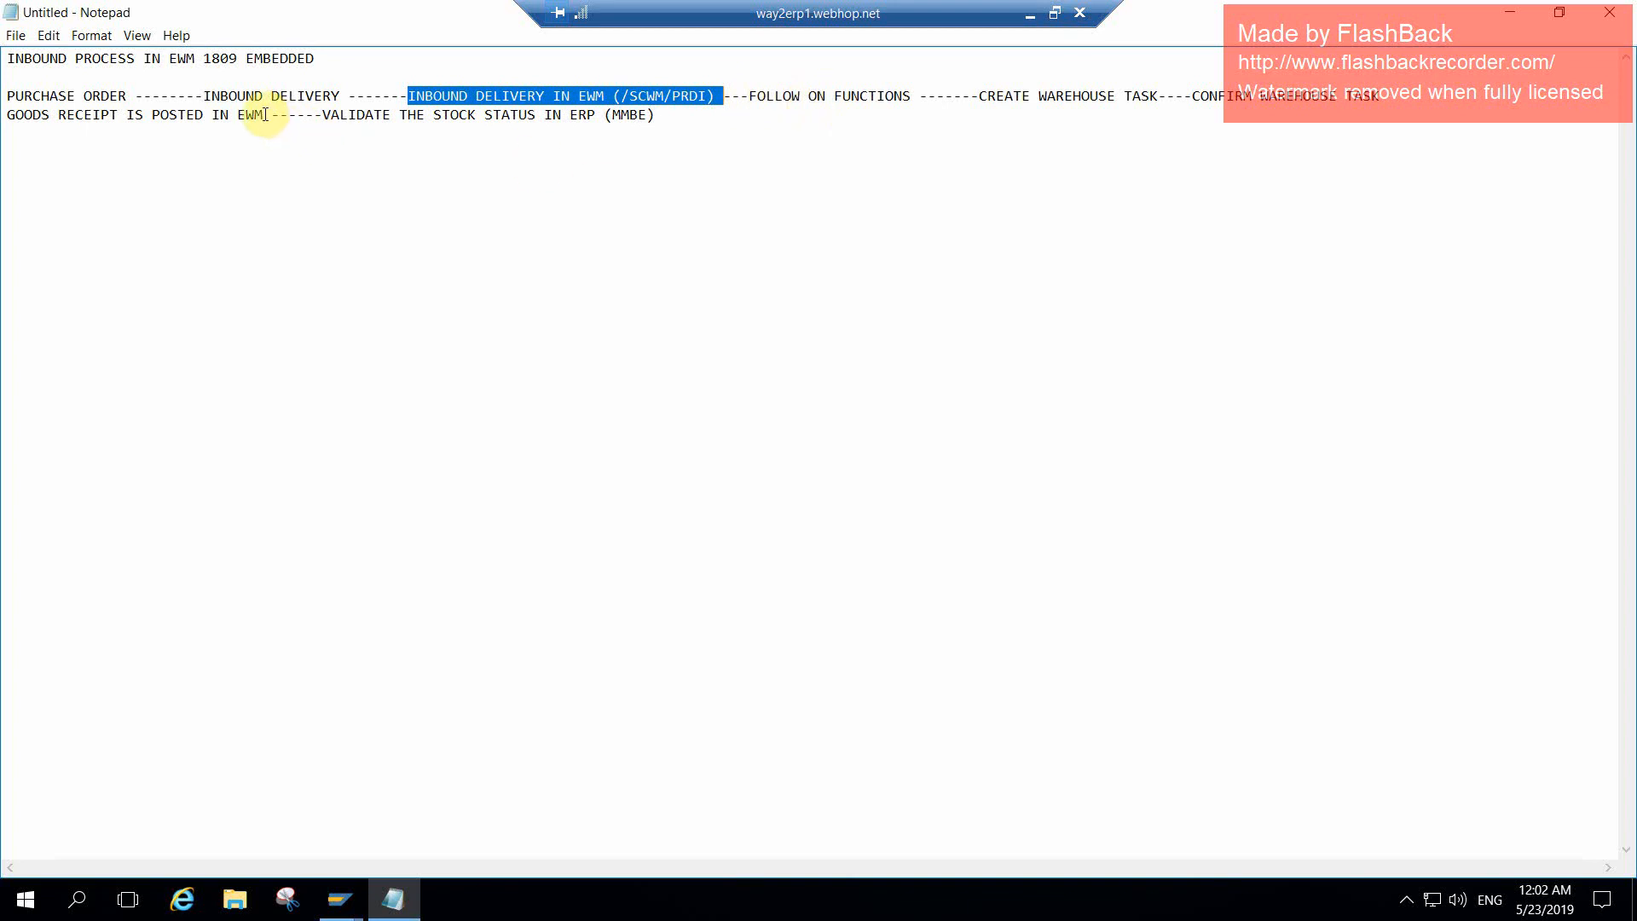
drag(265, 114, 8, 114)
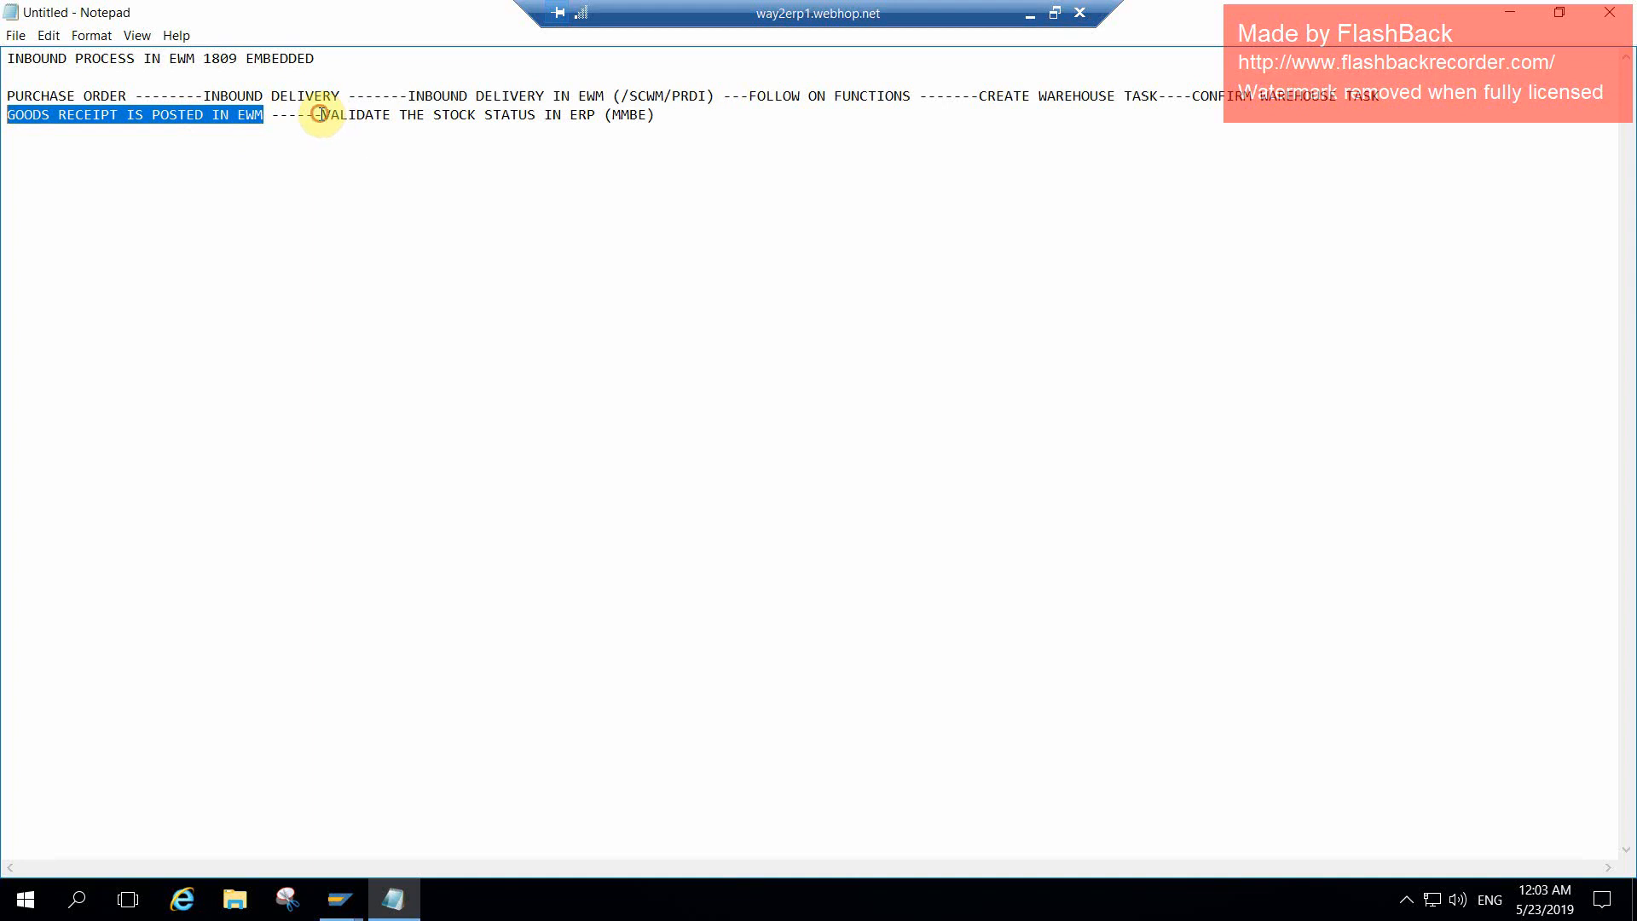
drag(322, 114, 668, 118)
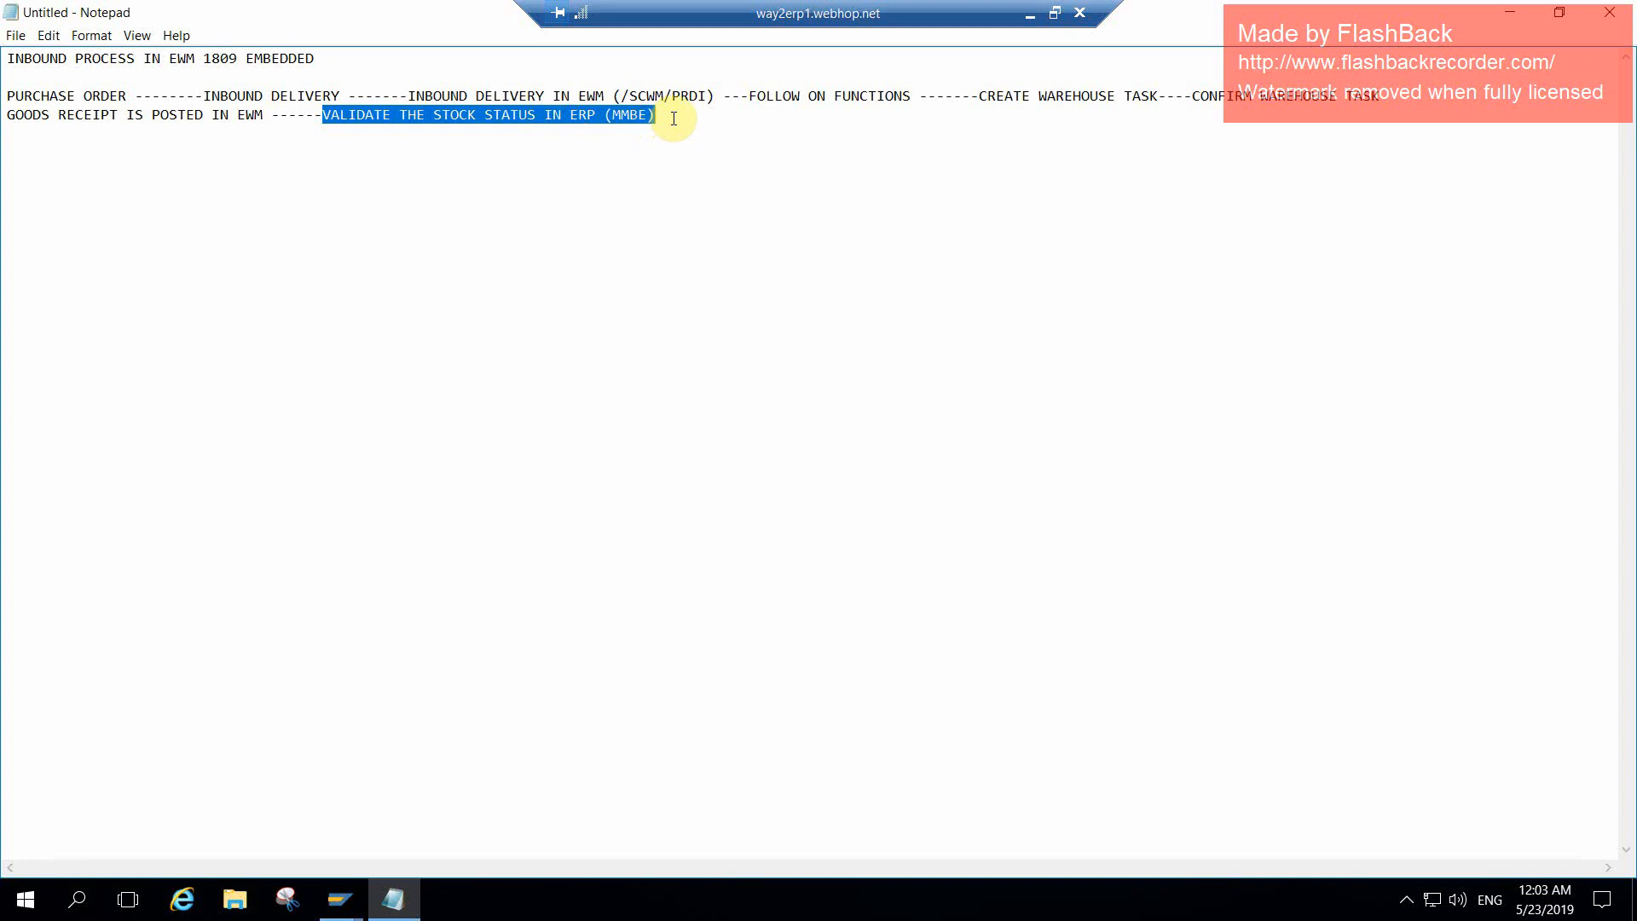
- Switch to the Create Purchase Order session in SAP and look up its system and transaction details
click(341, 905)
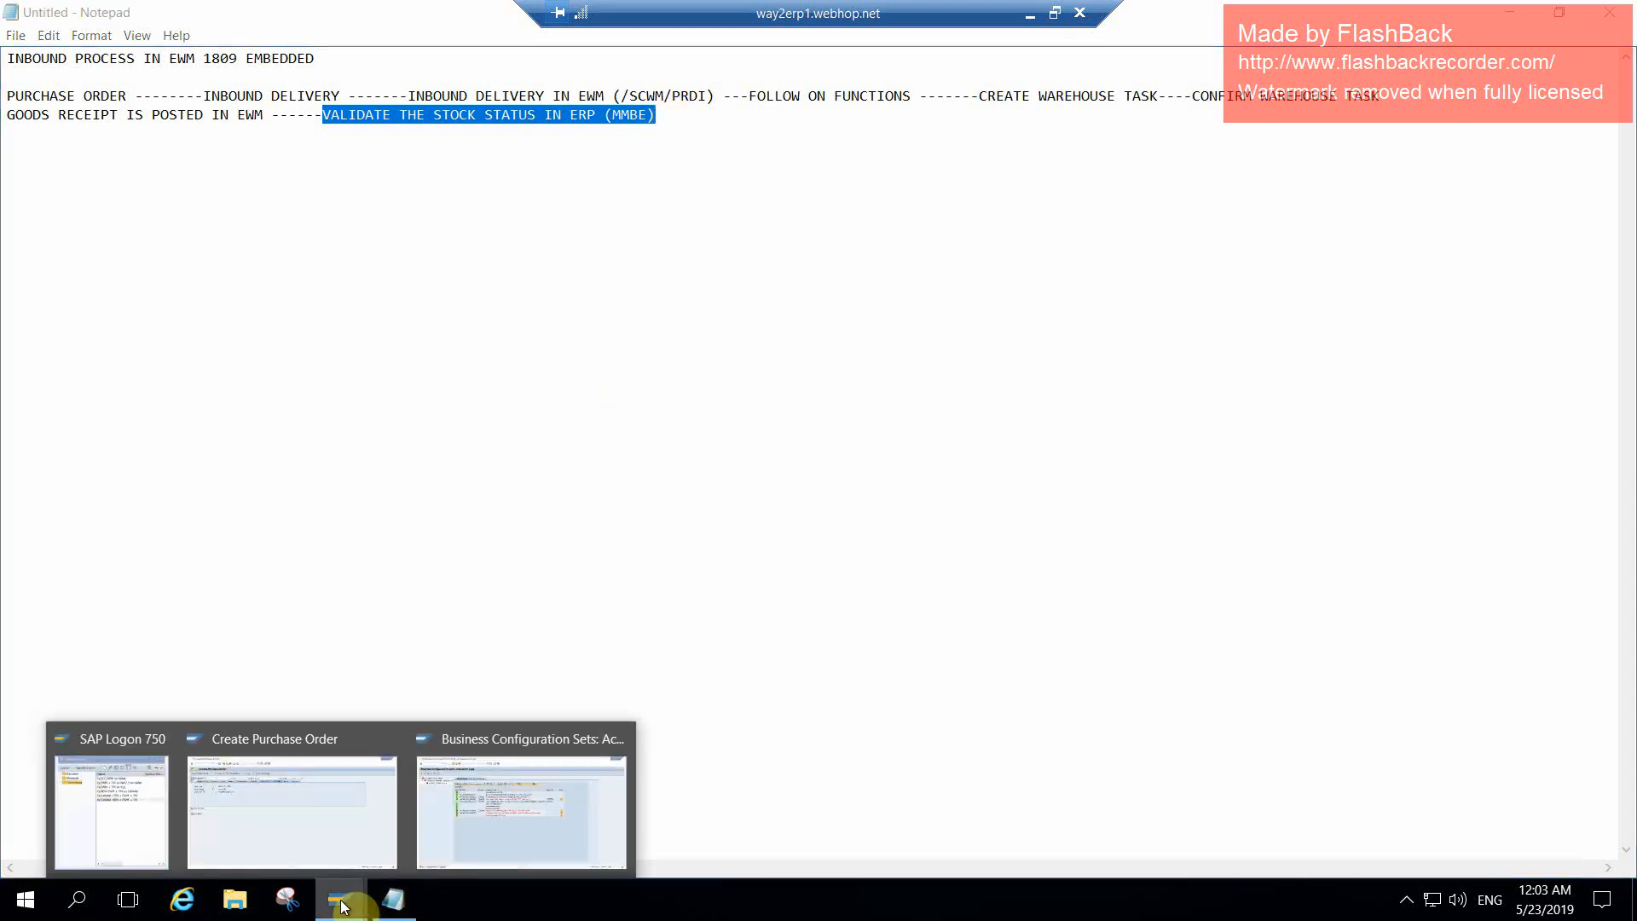
click(320, 839)
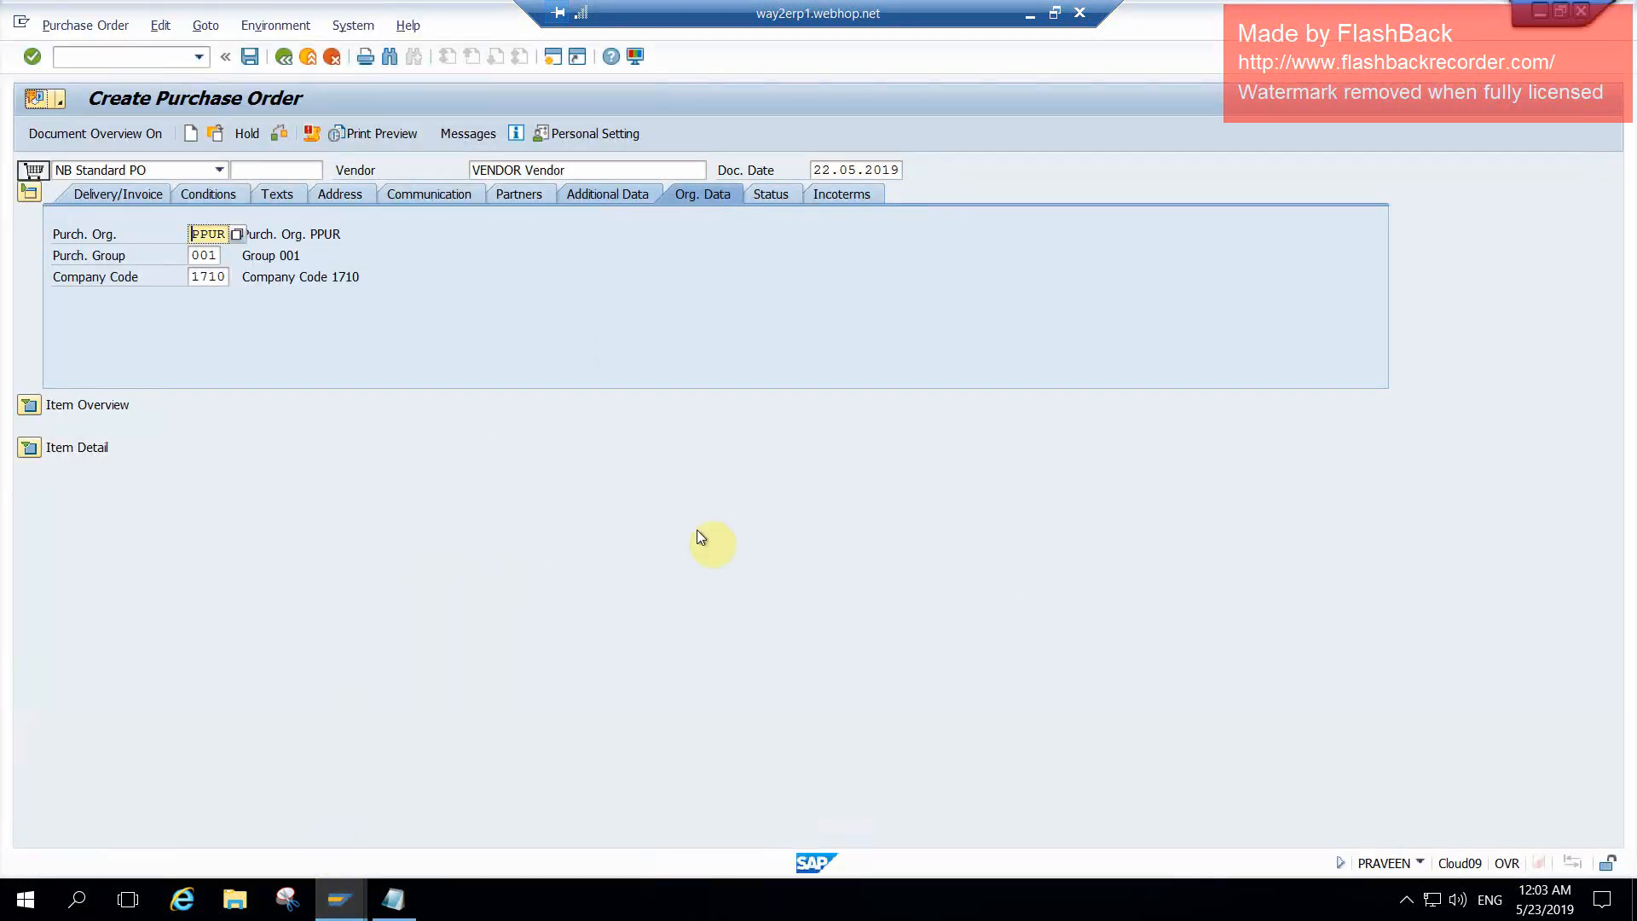
click(1418, 863)
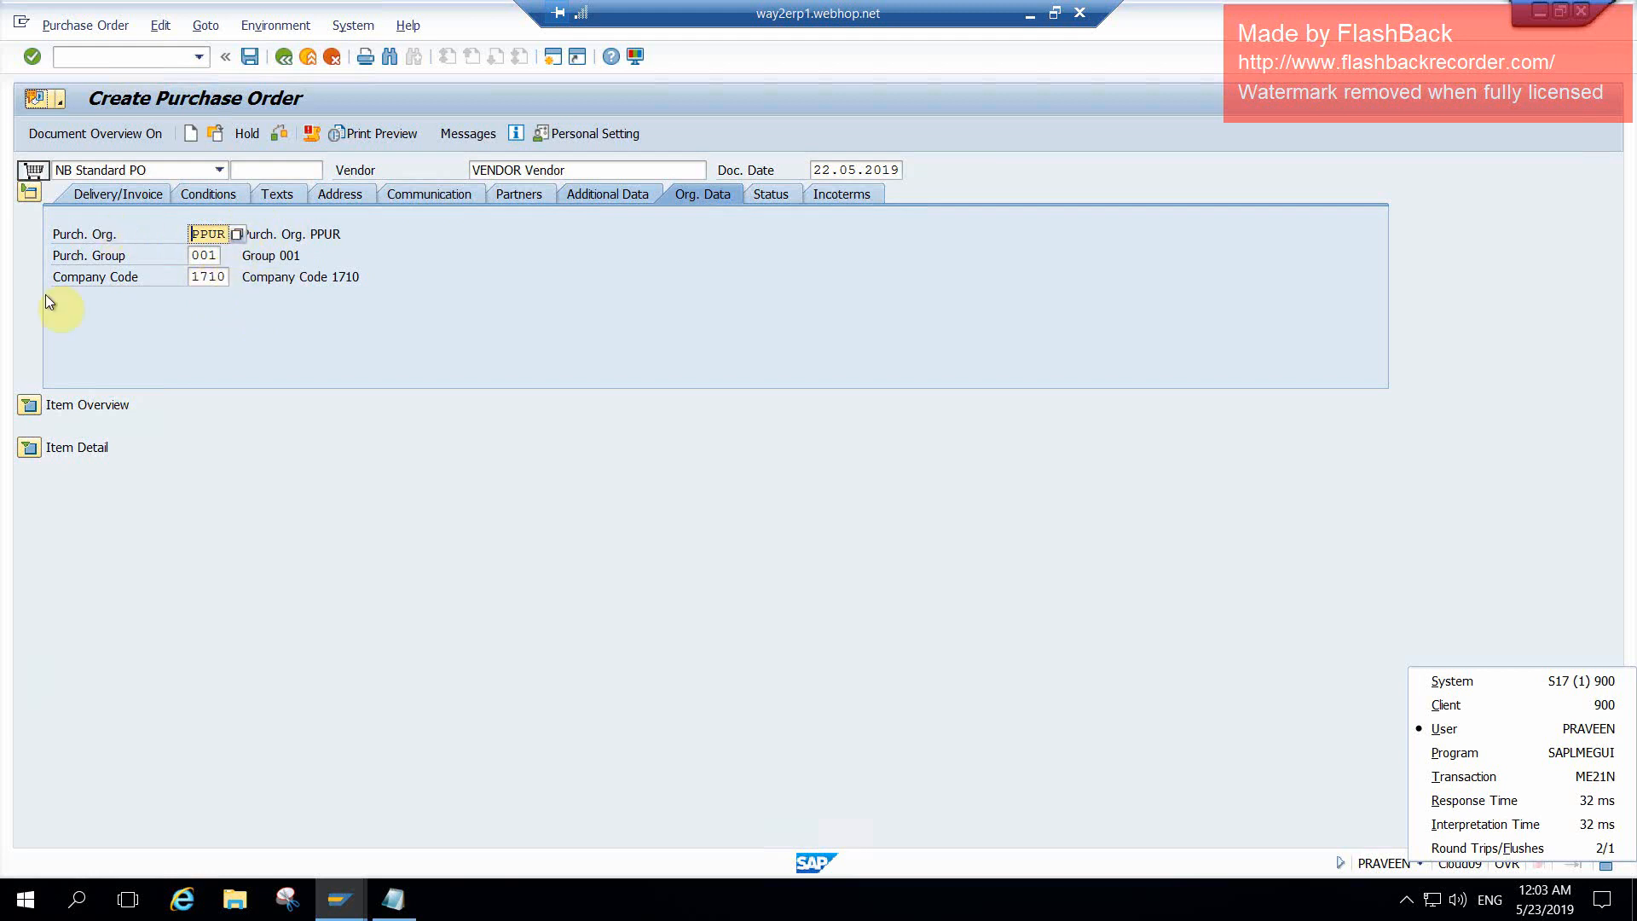
- Expand the item overview and review item 10's material, PO quantity, plant and storage location
click(29, 405)
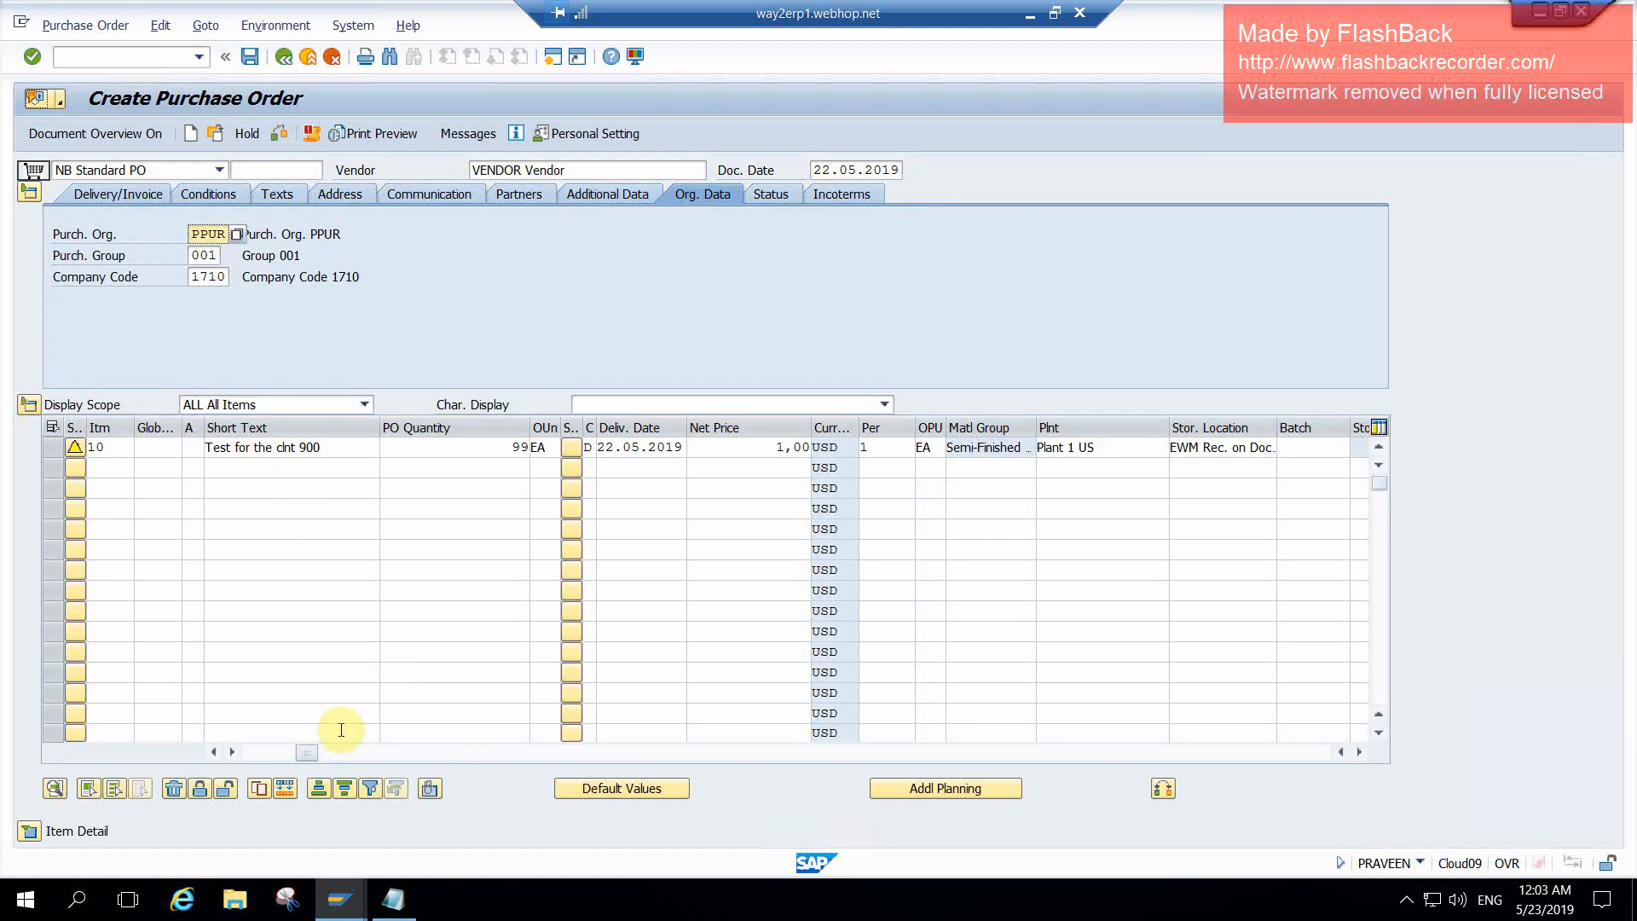
click(252, 755)
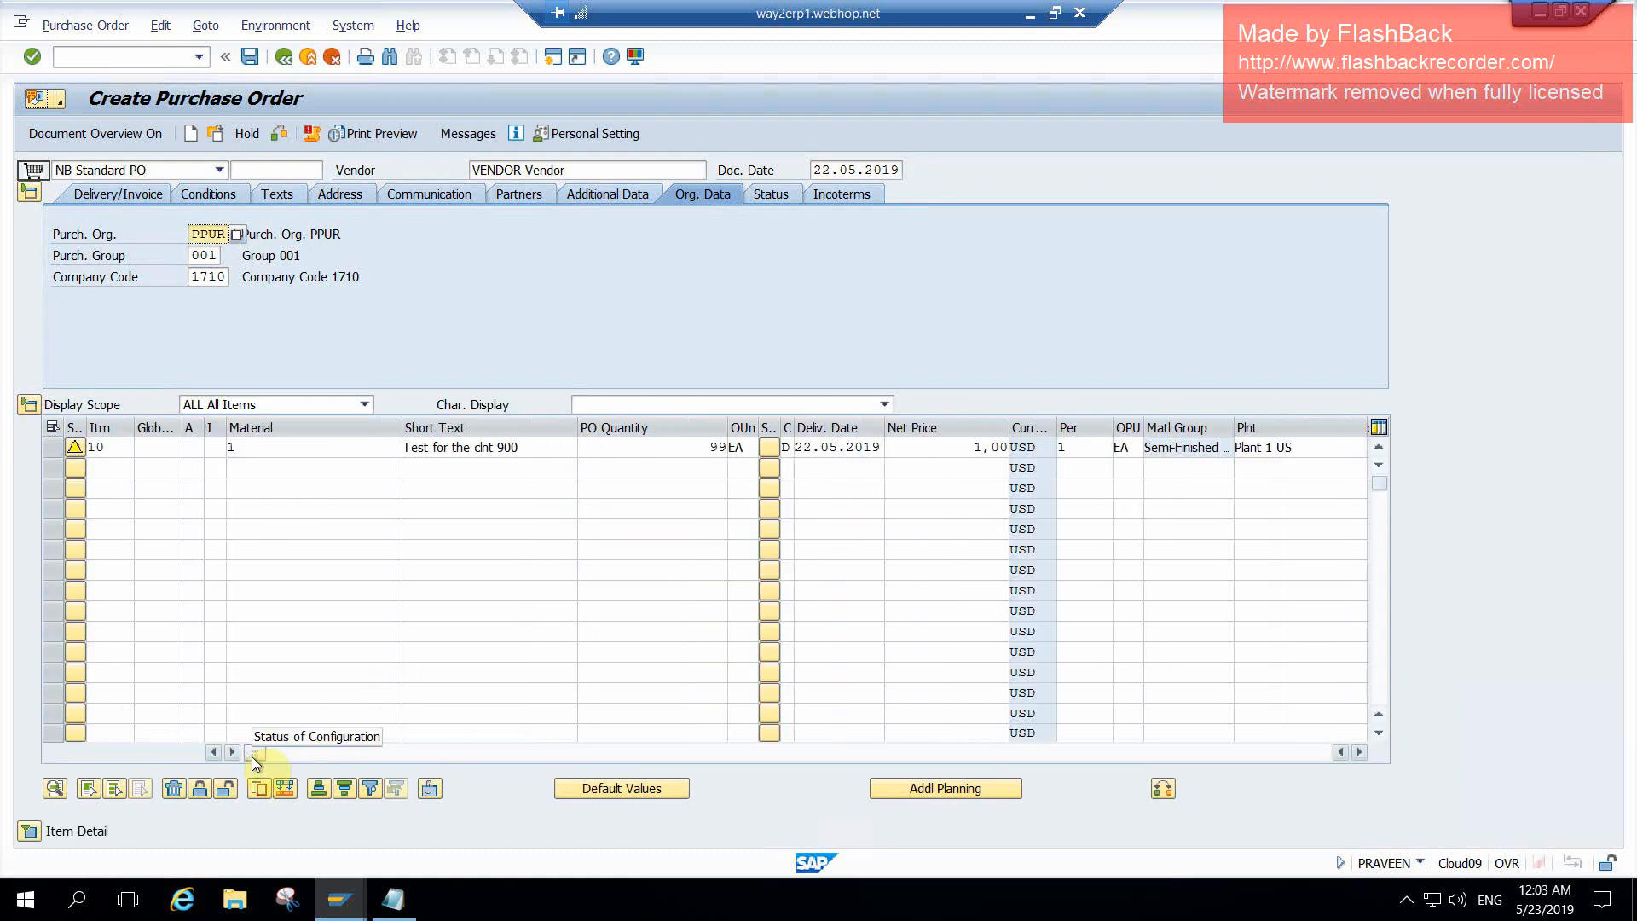
click(671, 456)
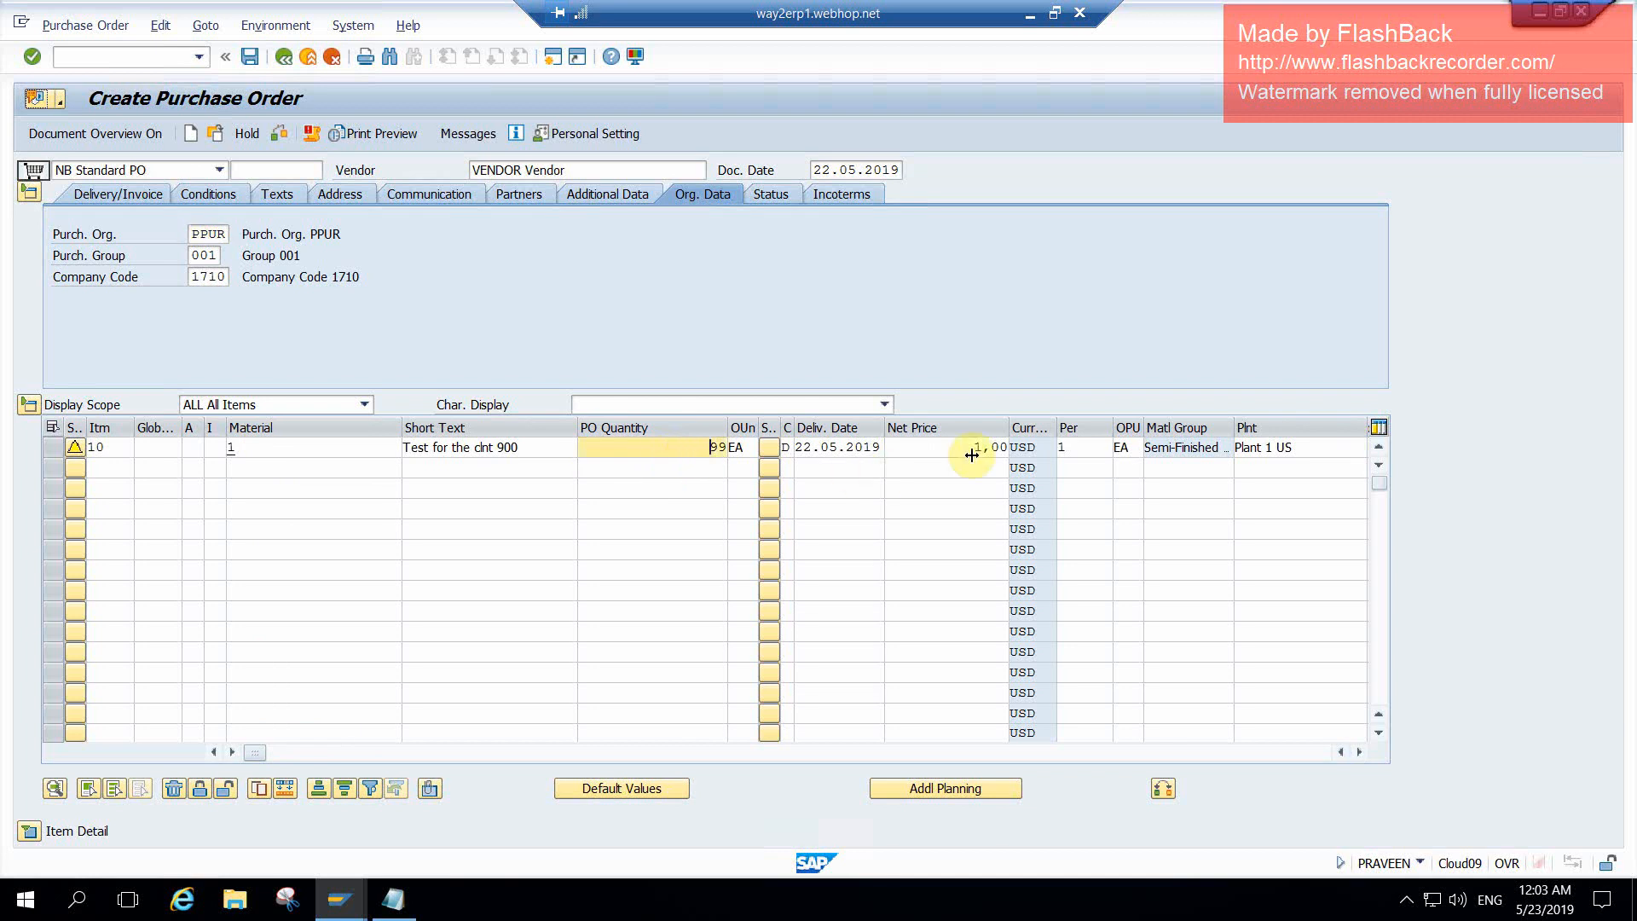
click(1302, 450)
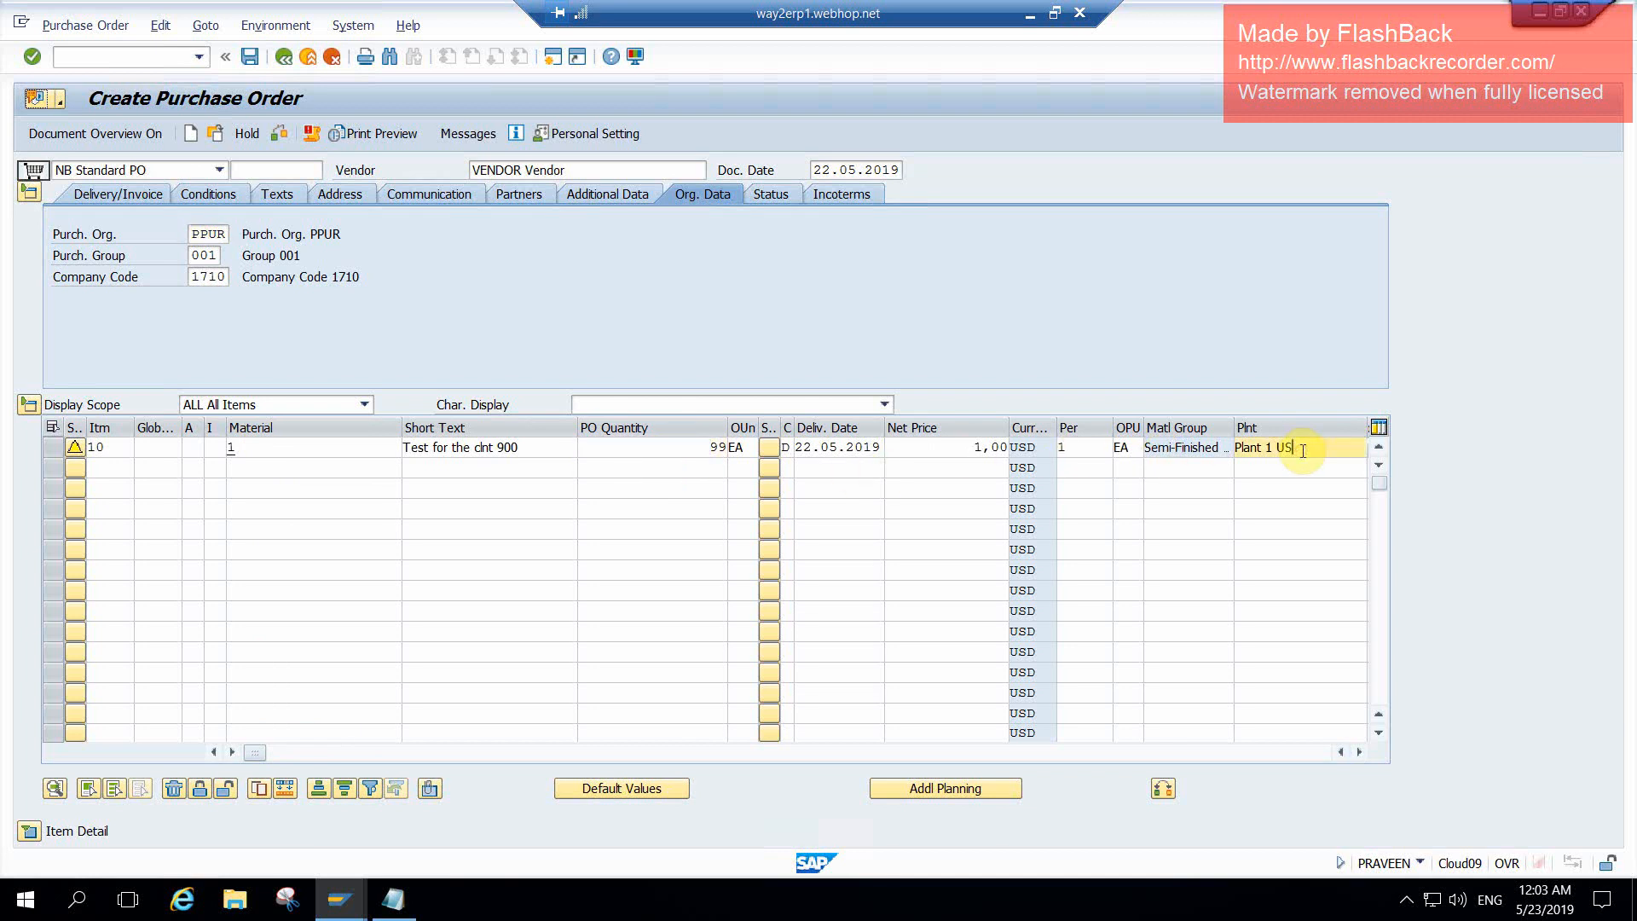
key(Tab)
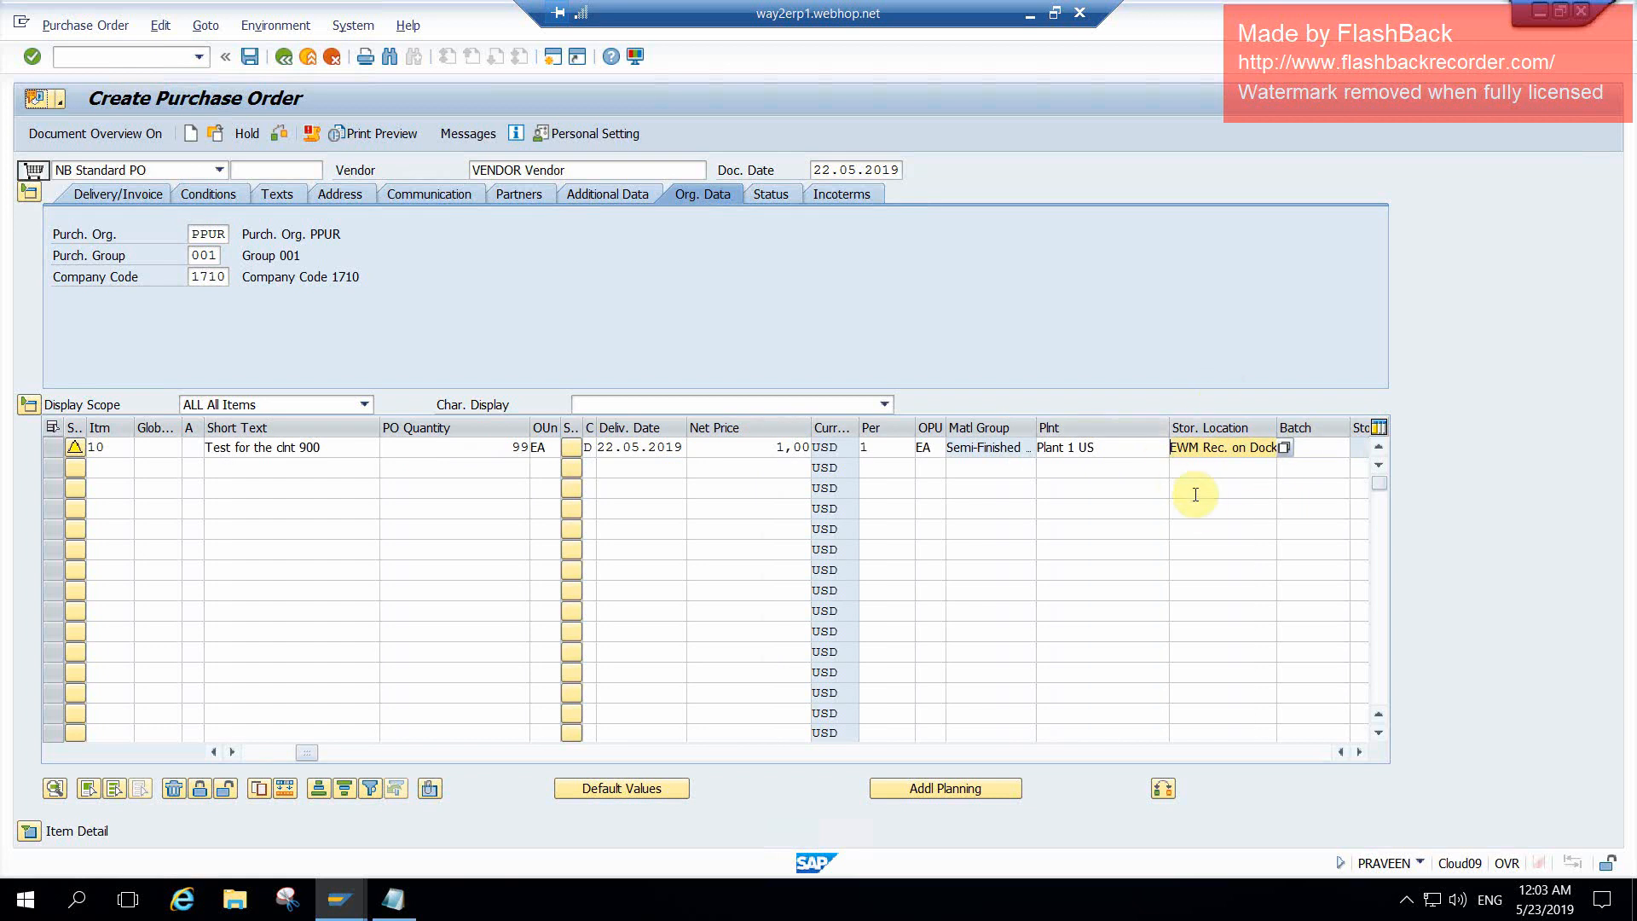
- Expand the item details to show the confirmation control, and check and save the purchase order
click(33, 830)
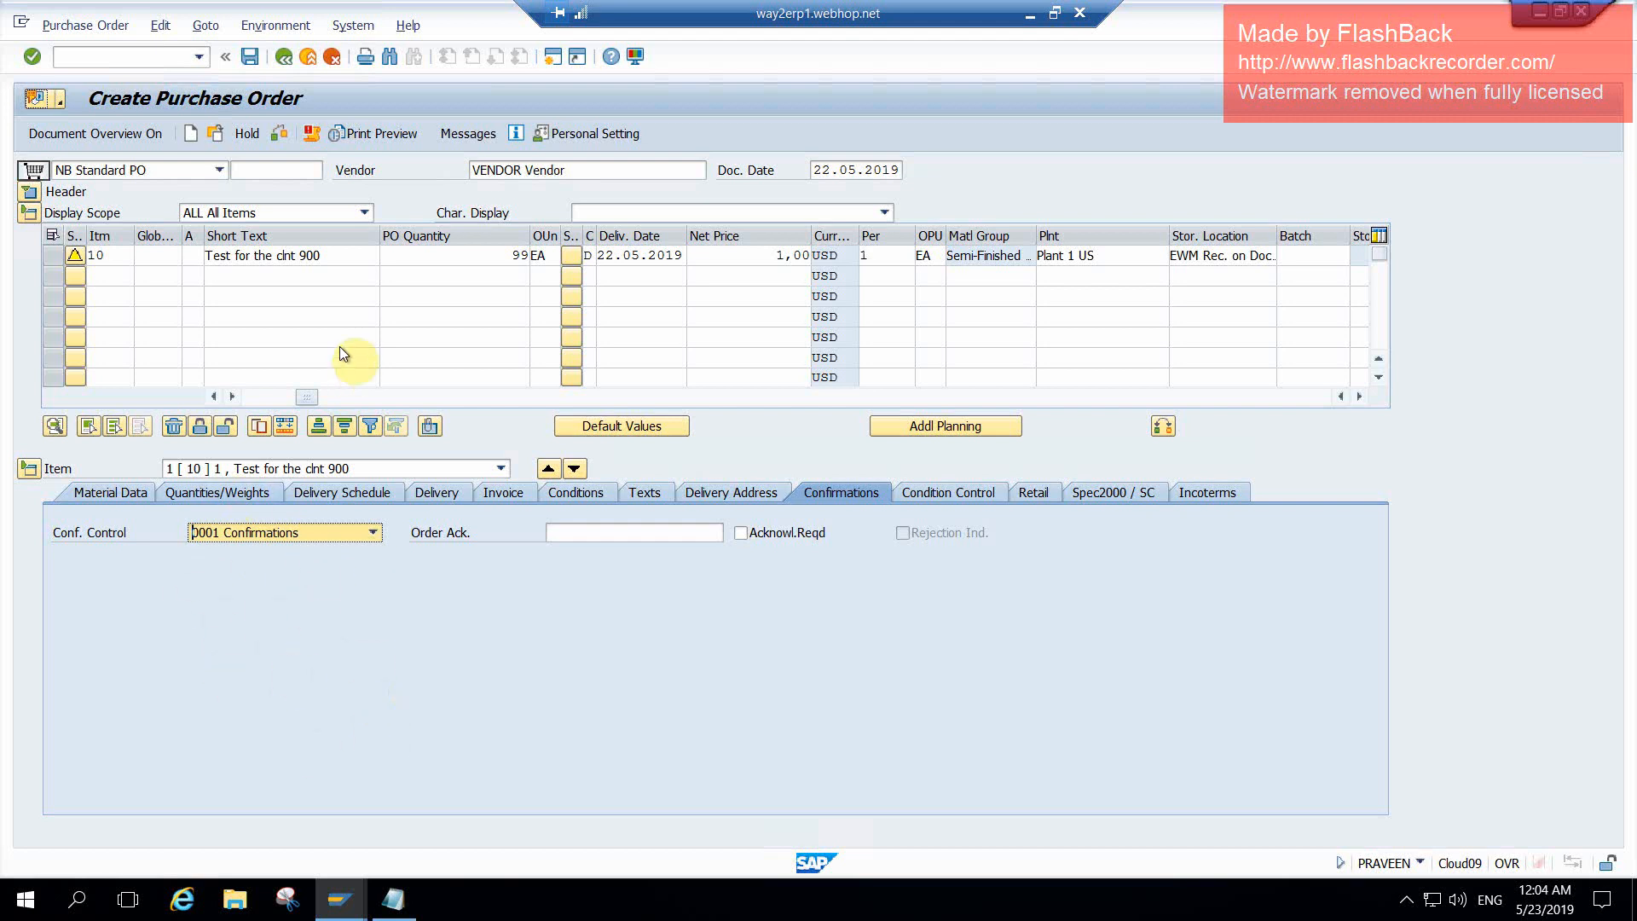
click(279, 134)
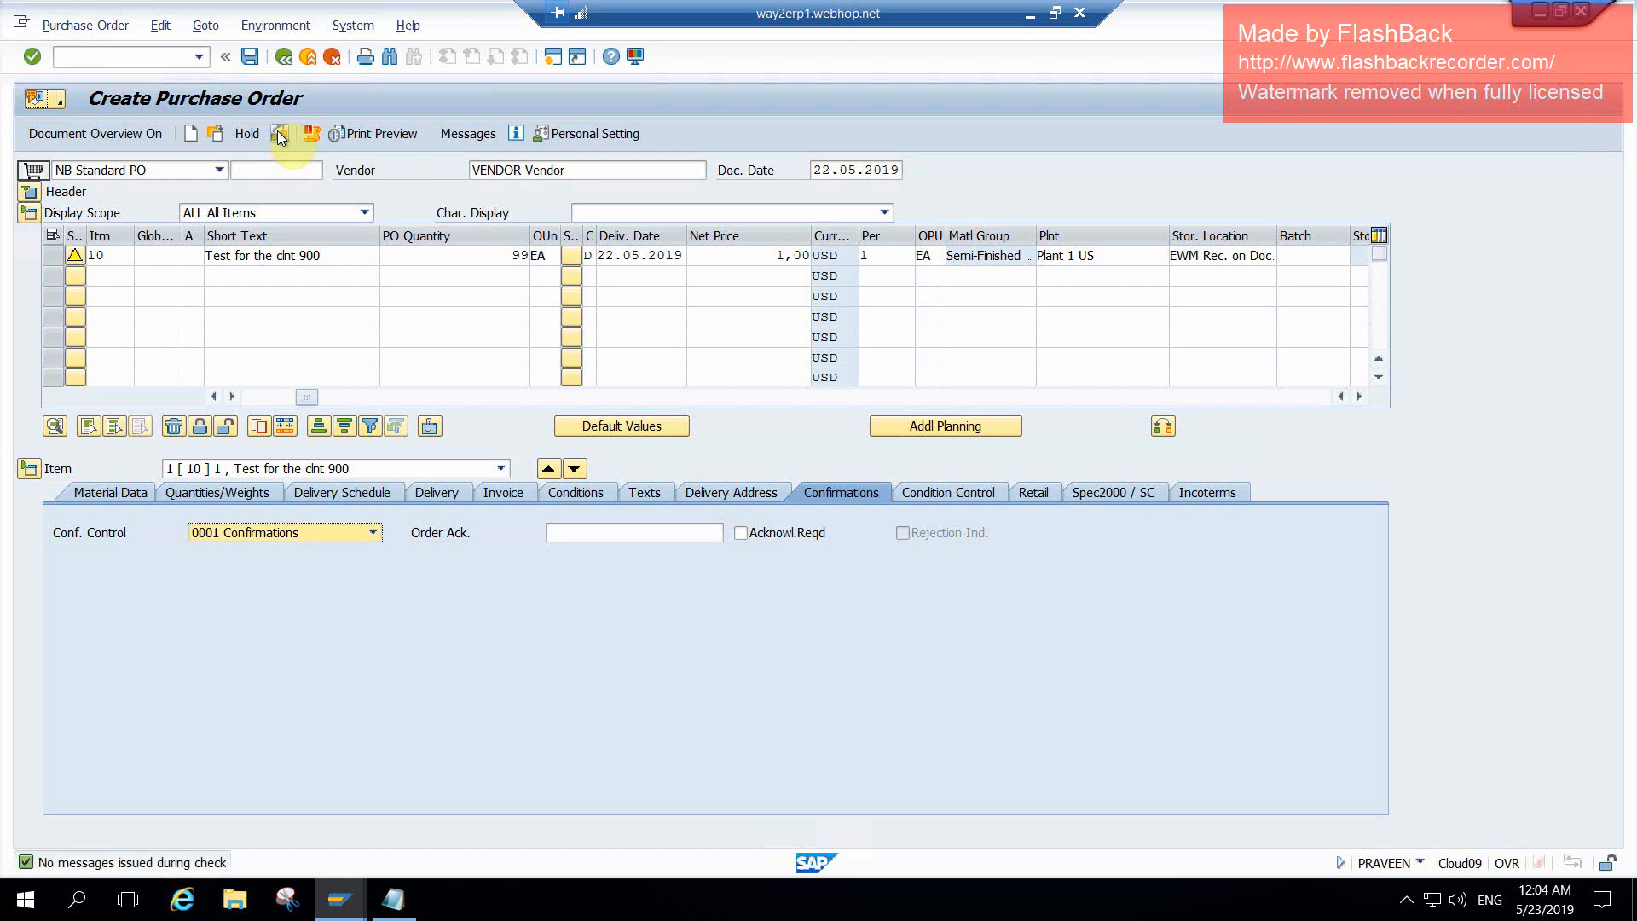
click(250, 57)
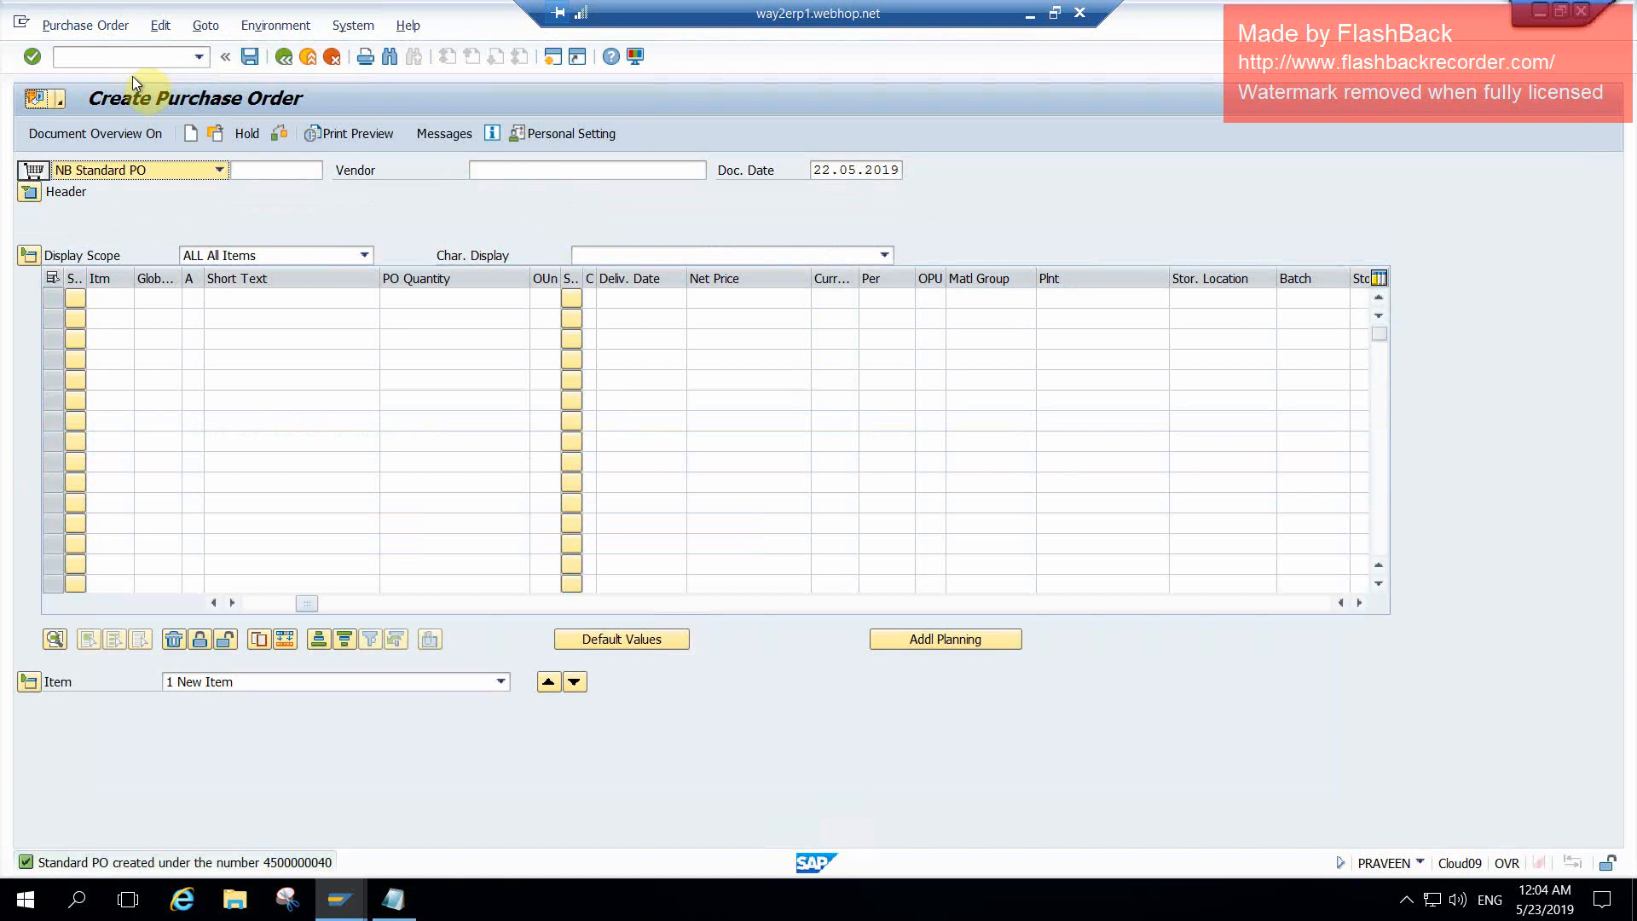
- Open transaction VL31N to create an inbound delivery
click(132, 57)
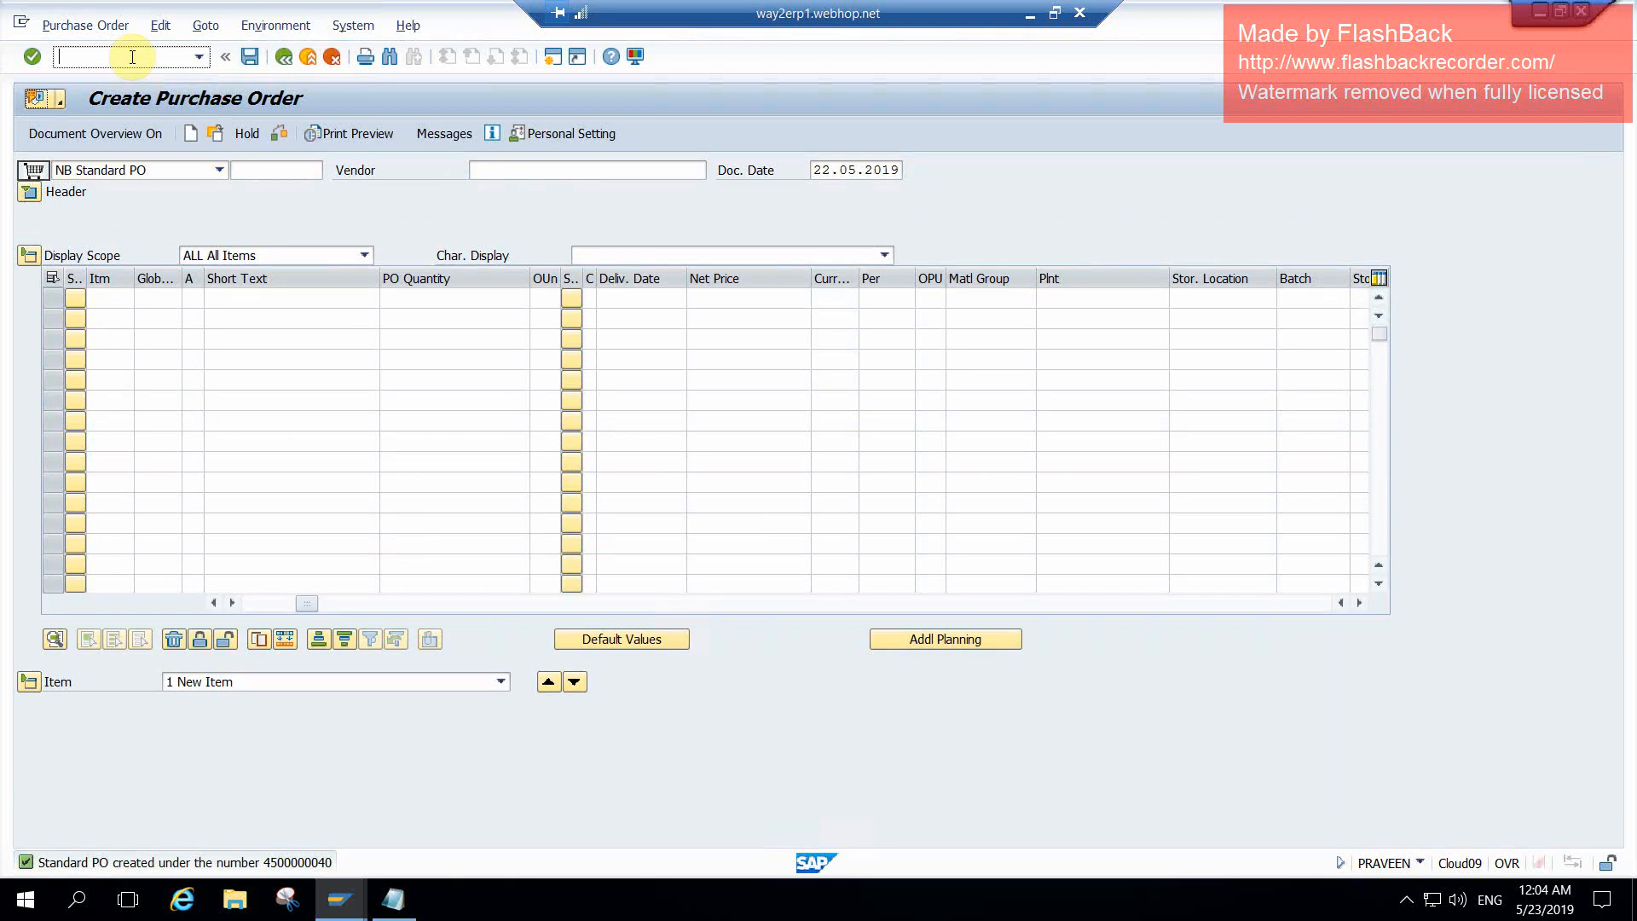
text(/nv)
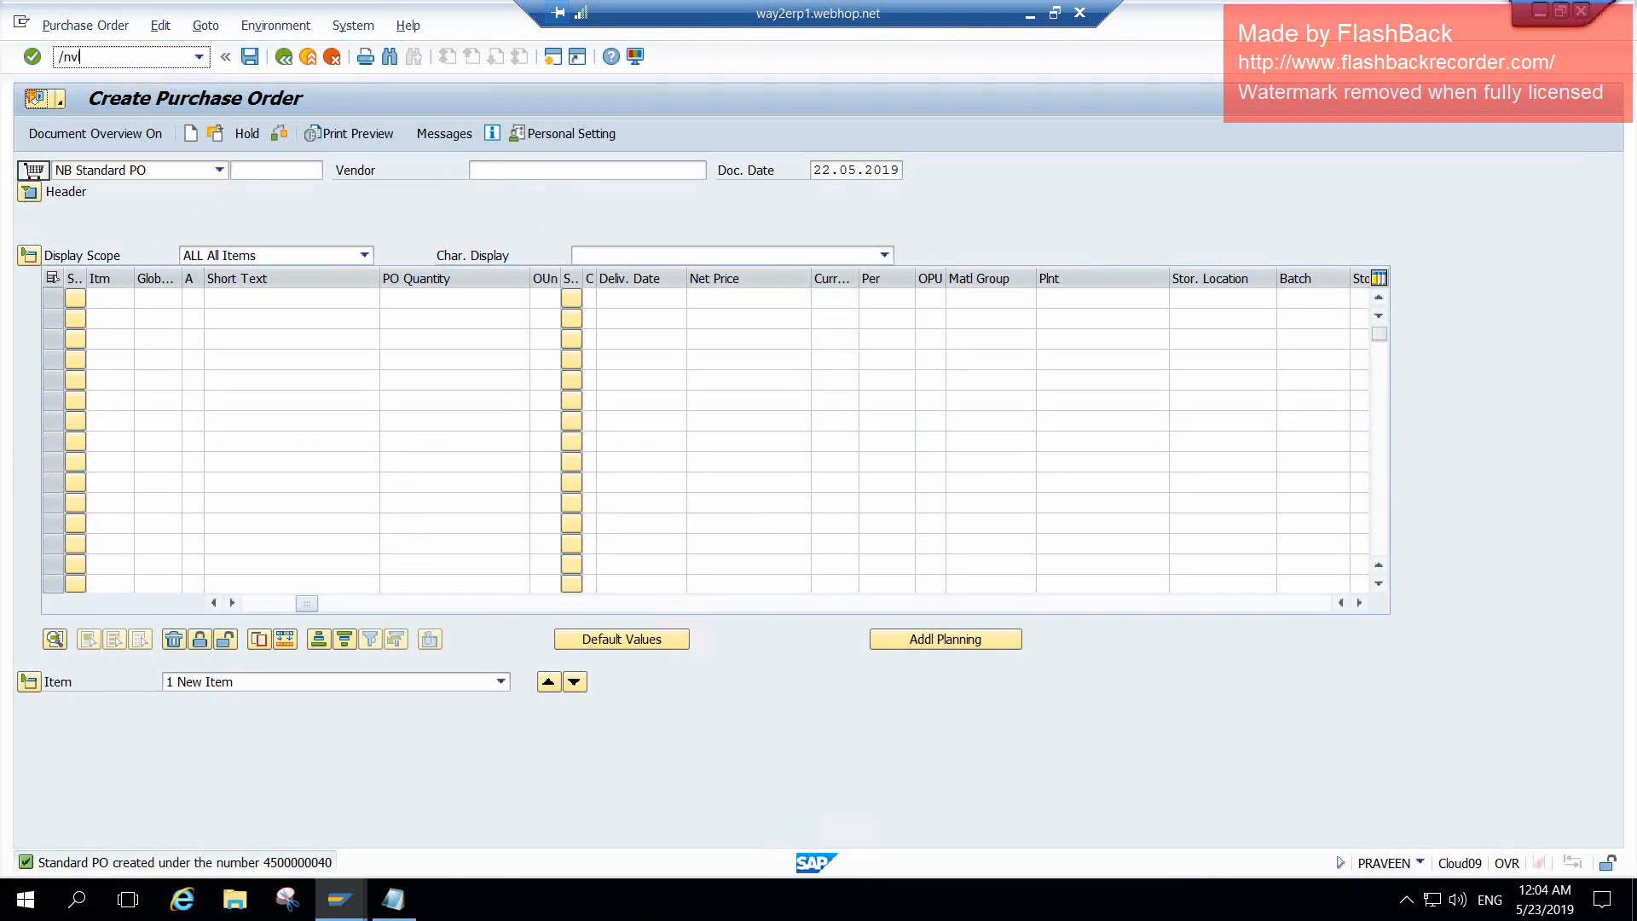
text(l31n)
key(Return)
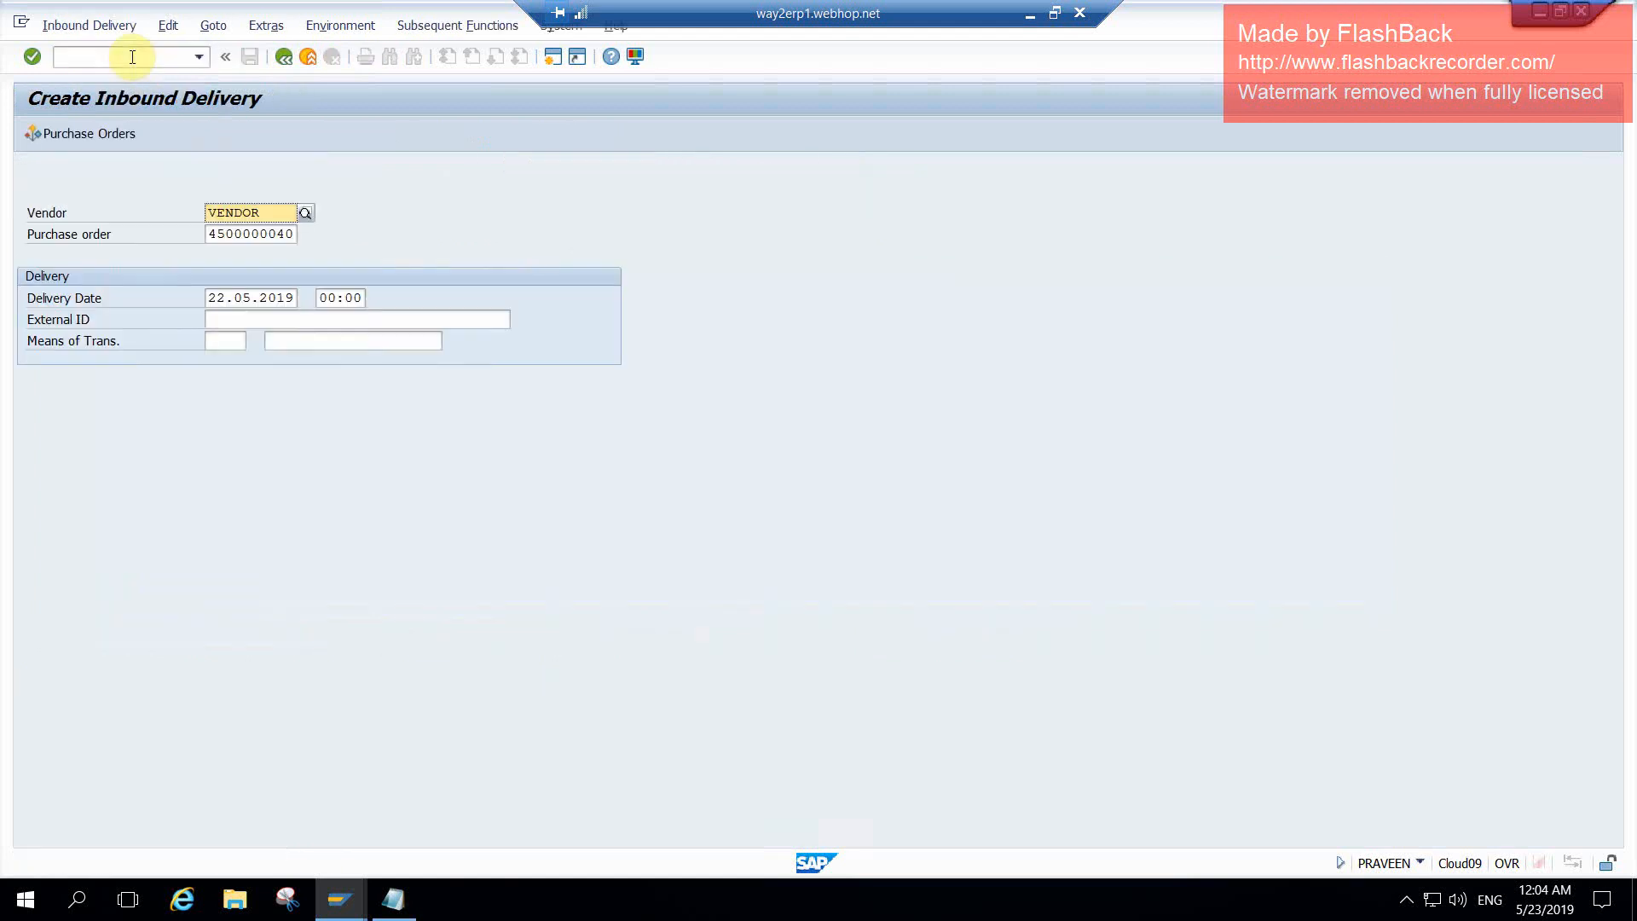
- Fill the External ID with the copied purchase order number followed by "- ASN" and continue to the delivery overview
click(230, 321)
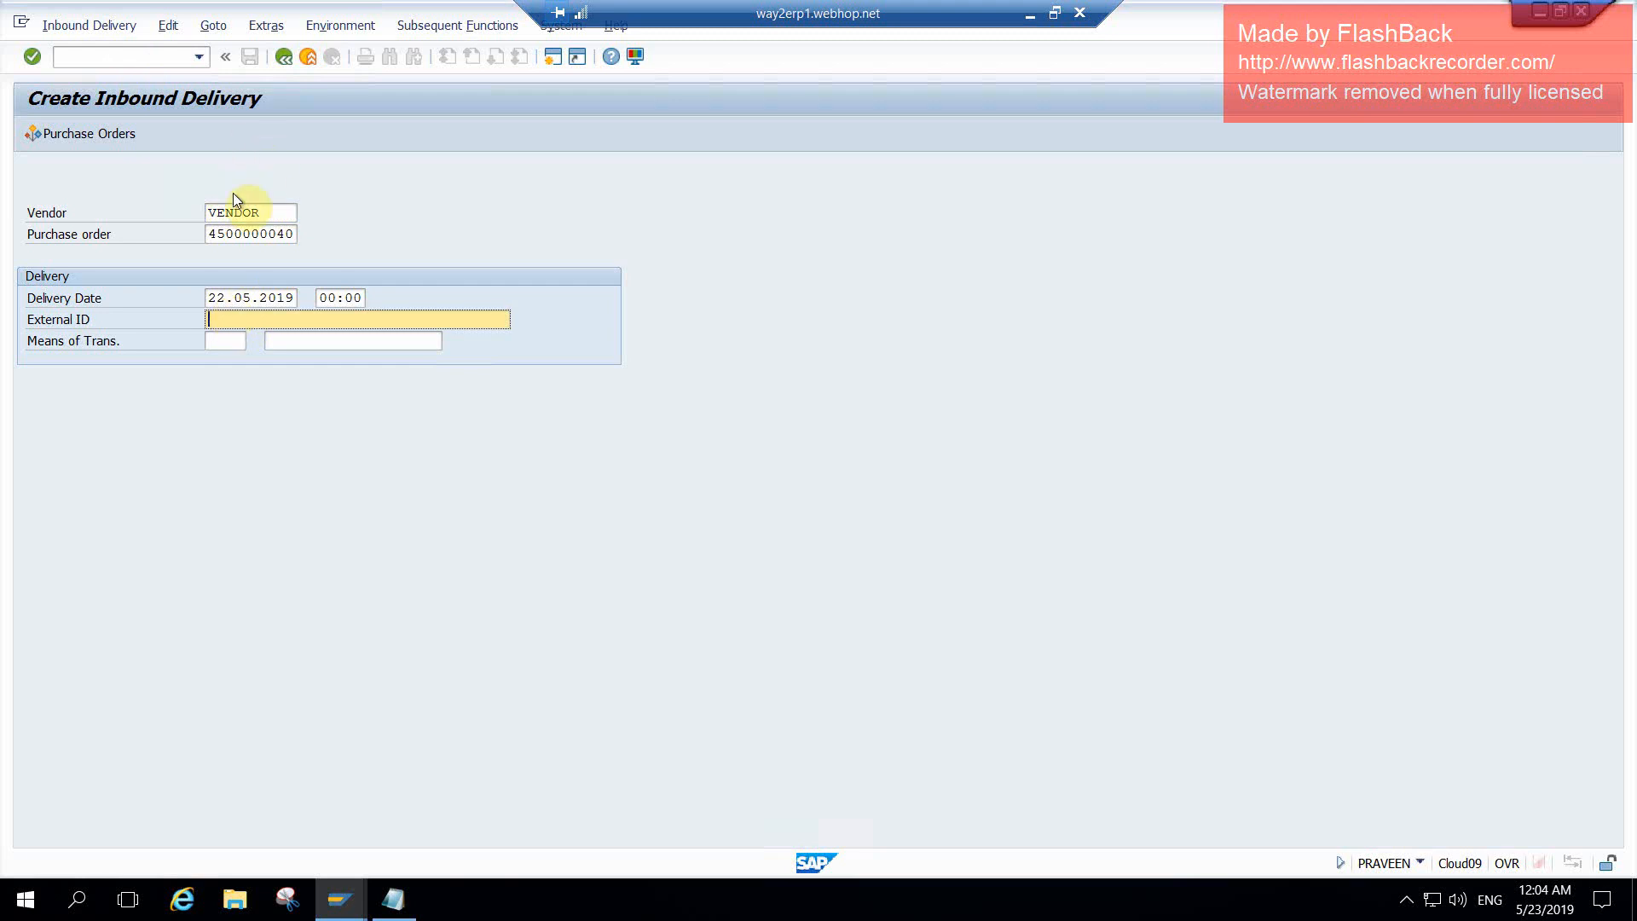
click(208, 232)
drag(287, 230, 328, 228)
key(ctrl+c)
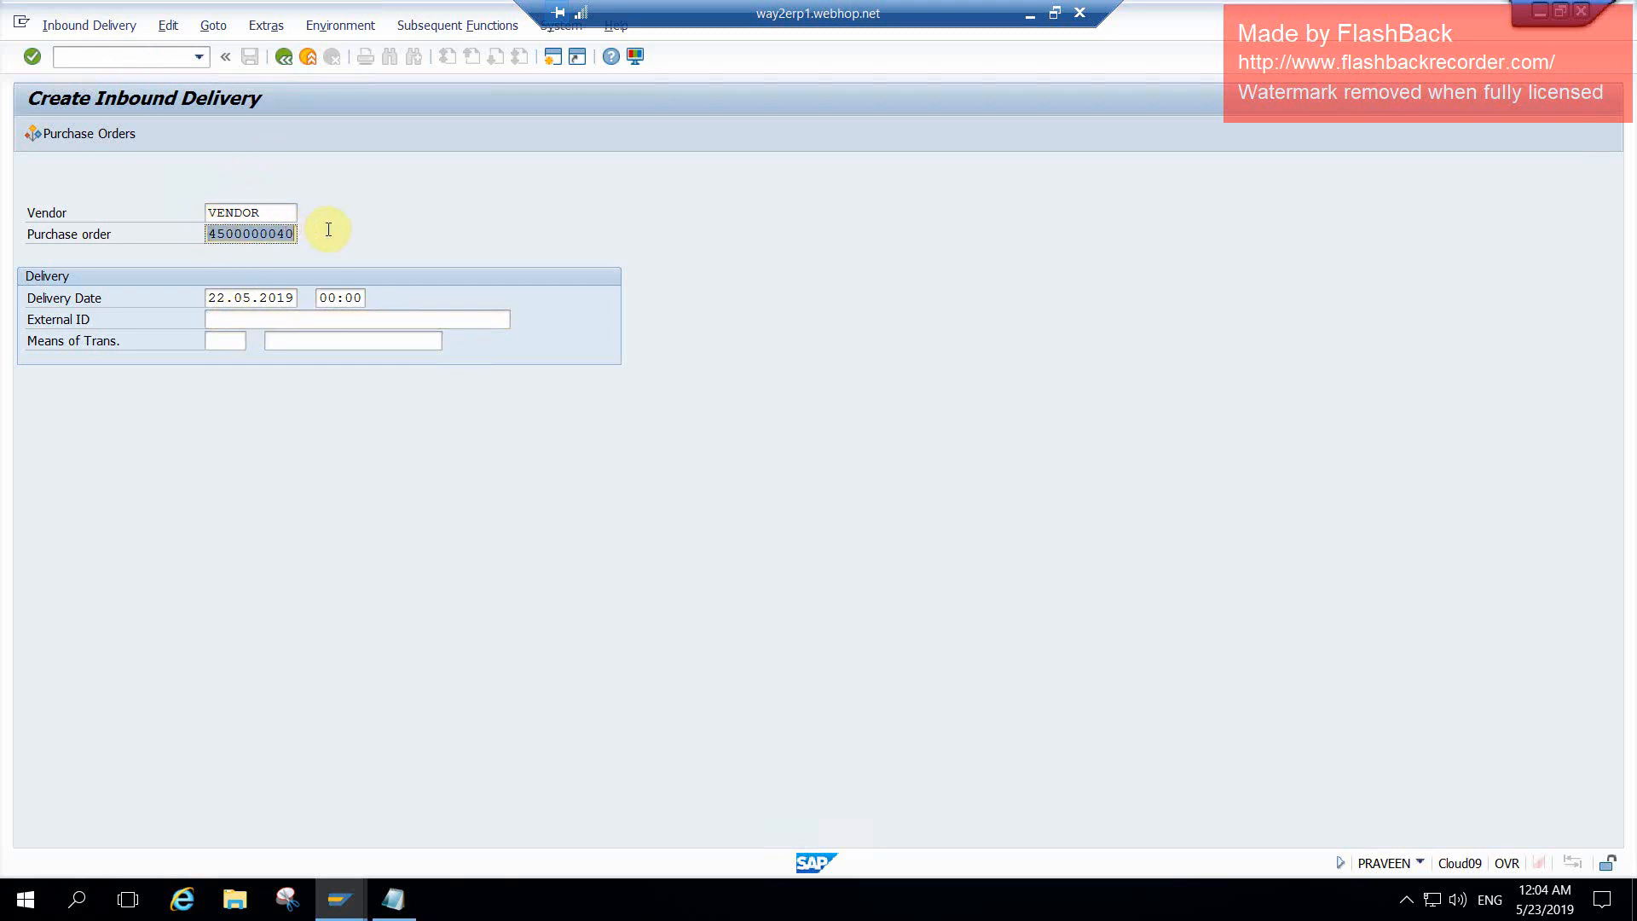
click(328, 229)
click(254, 319)
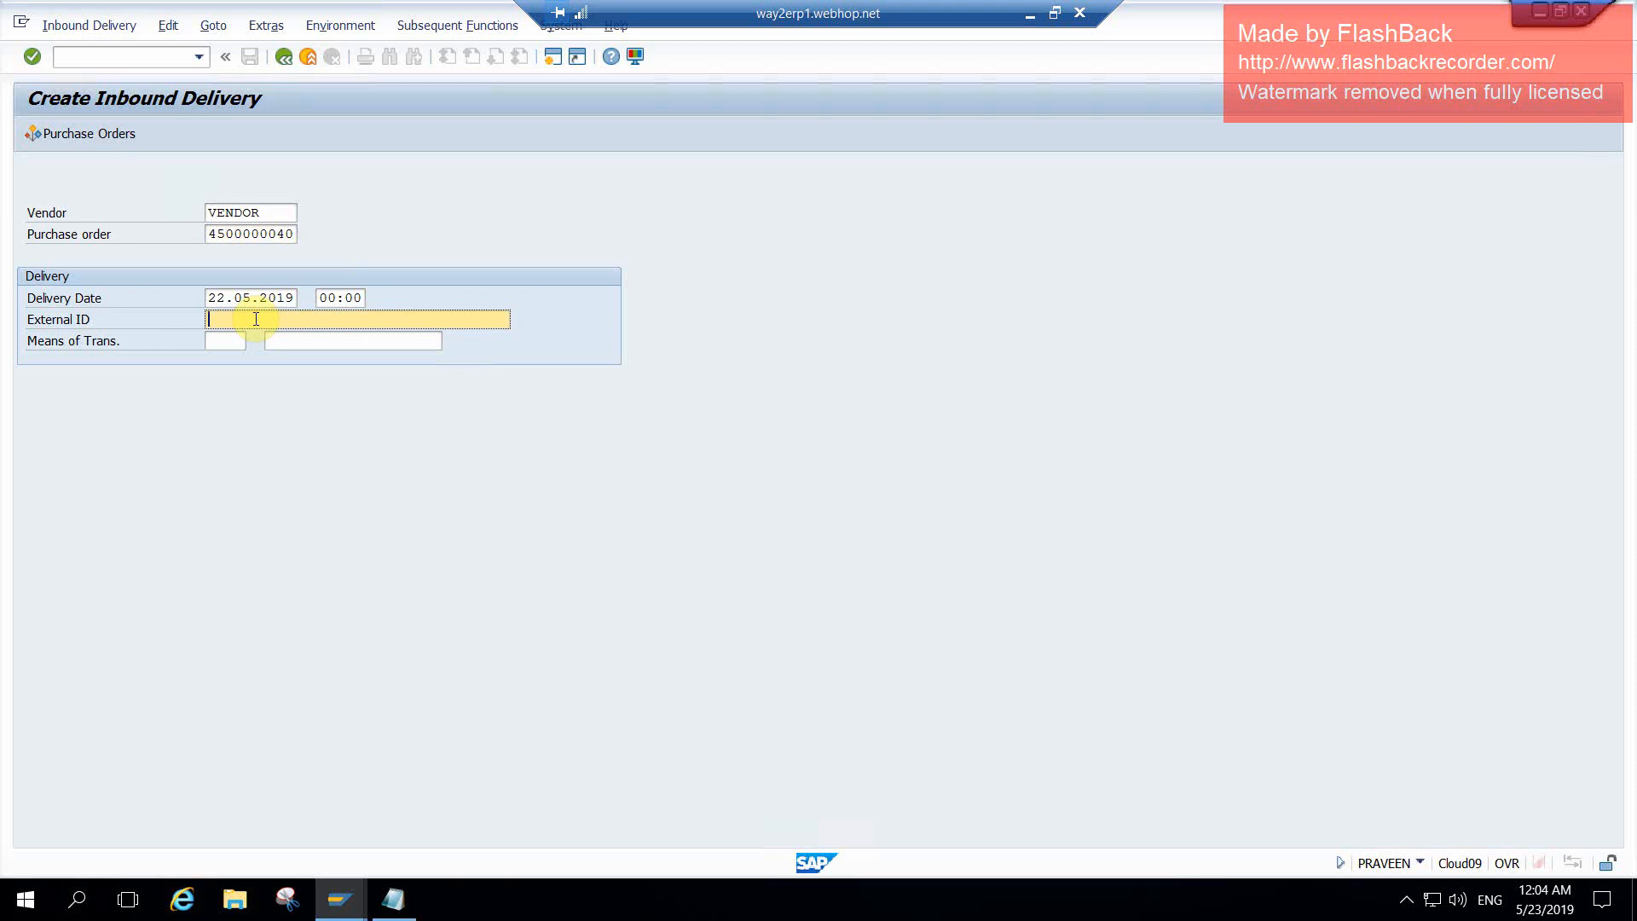
key(ctrl+v)
text(- ASN)
key(Return)
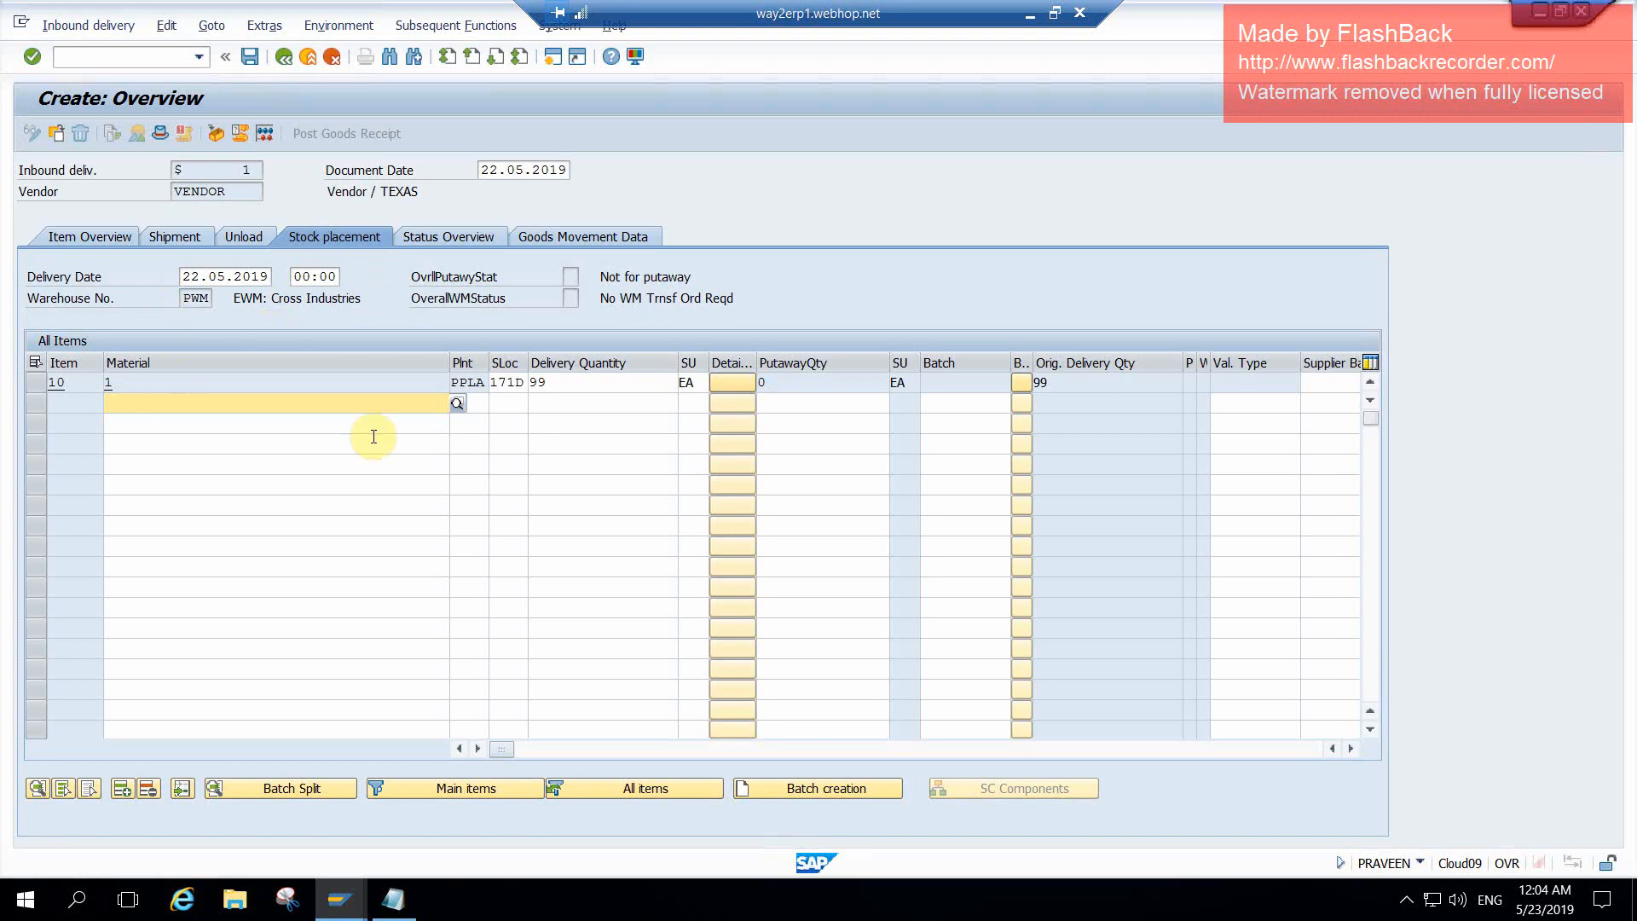
- Review the delivery's warehouse number and item storage location, and run the check for distributing the delivery
click(198, 298)
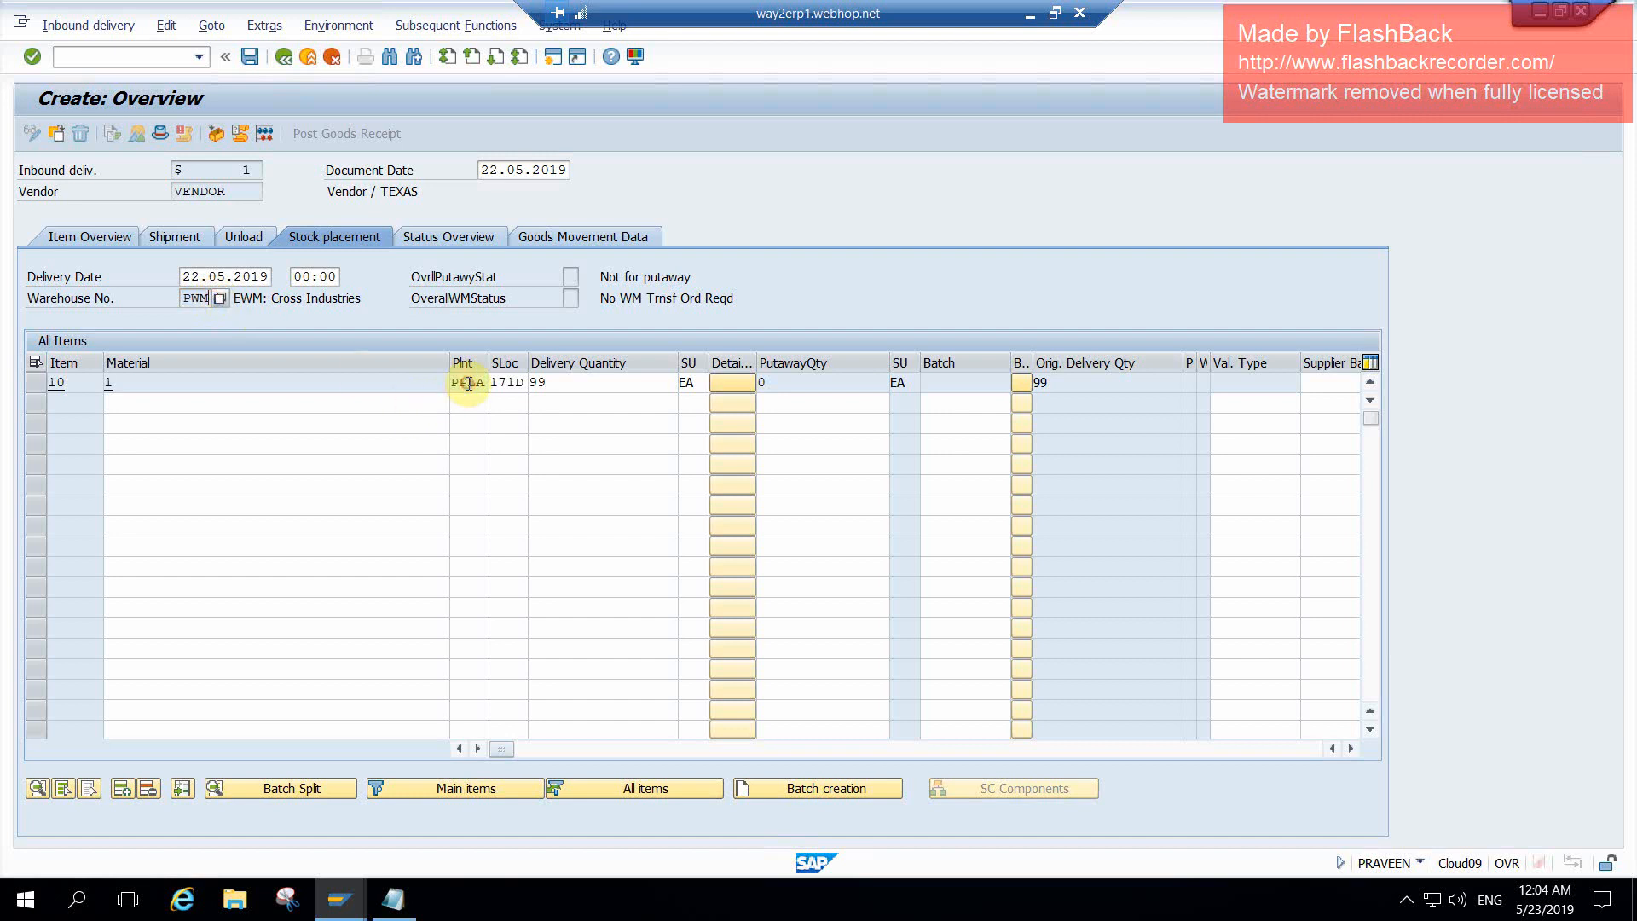
click(516, 383)
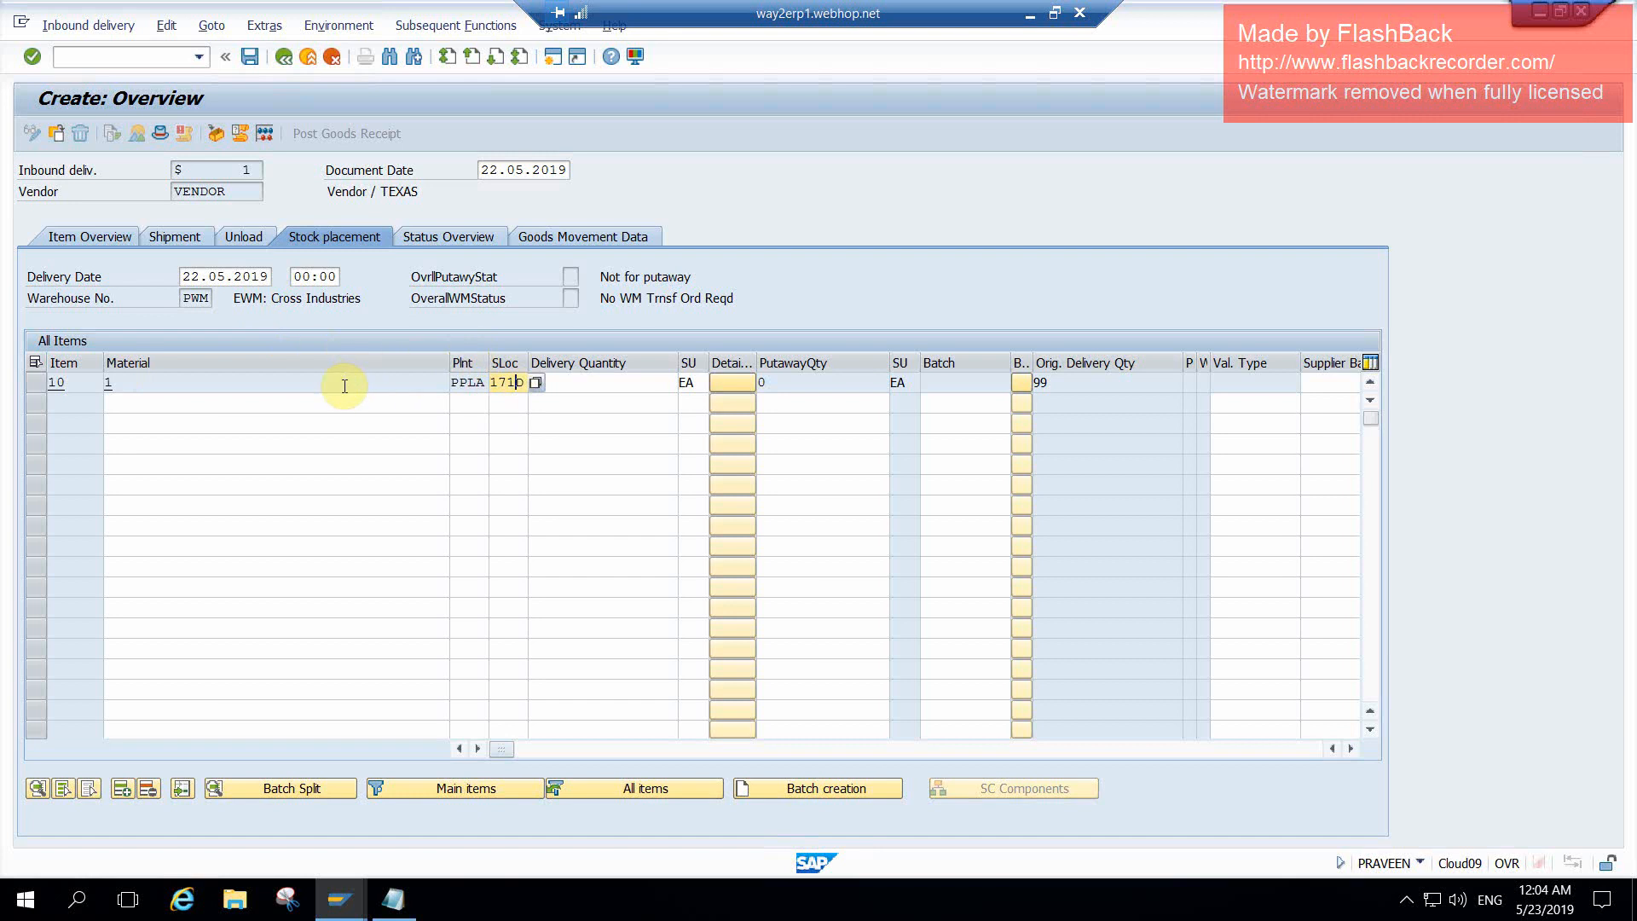
click(264, 133)
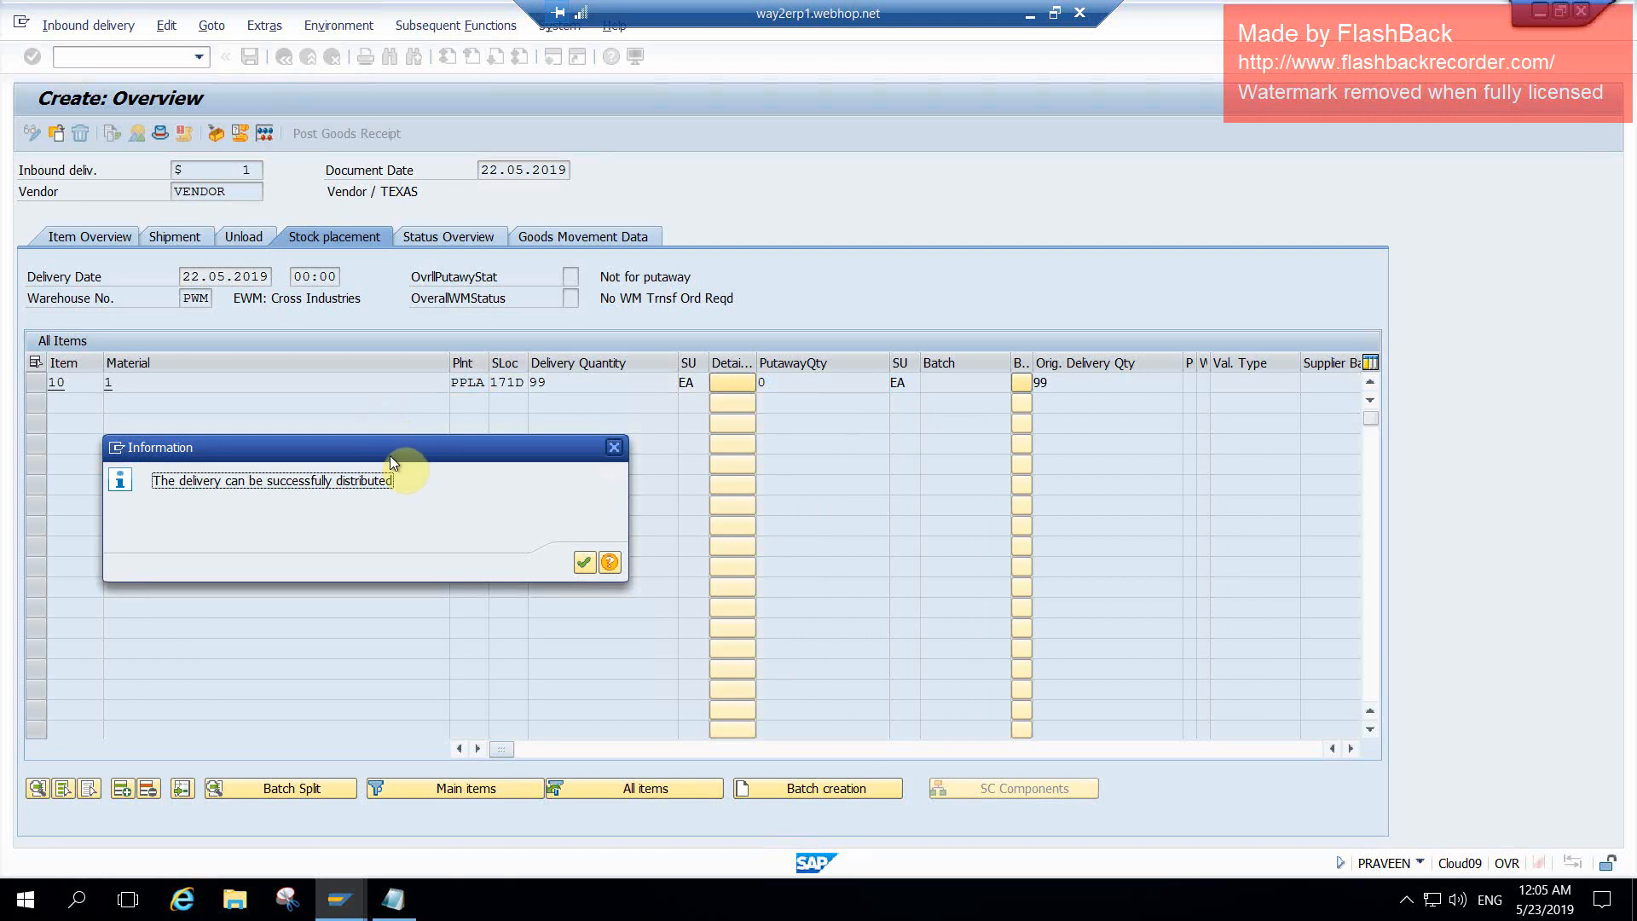
drag(392, 457, 431, 327)
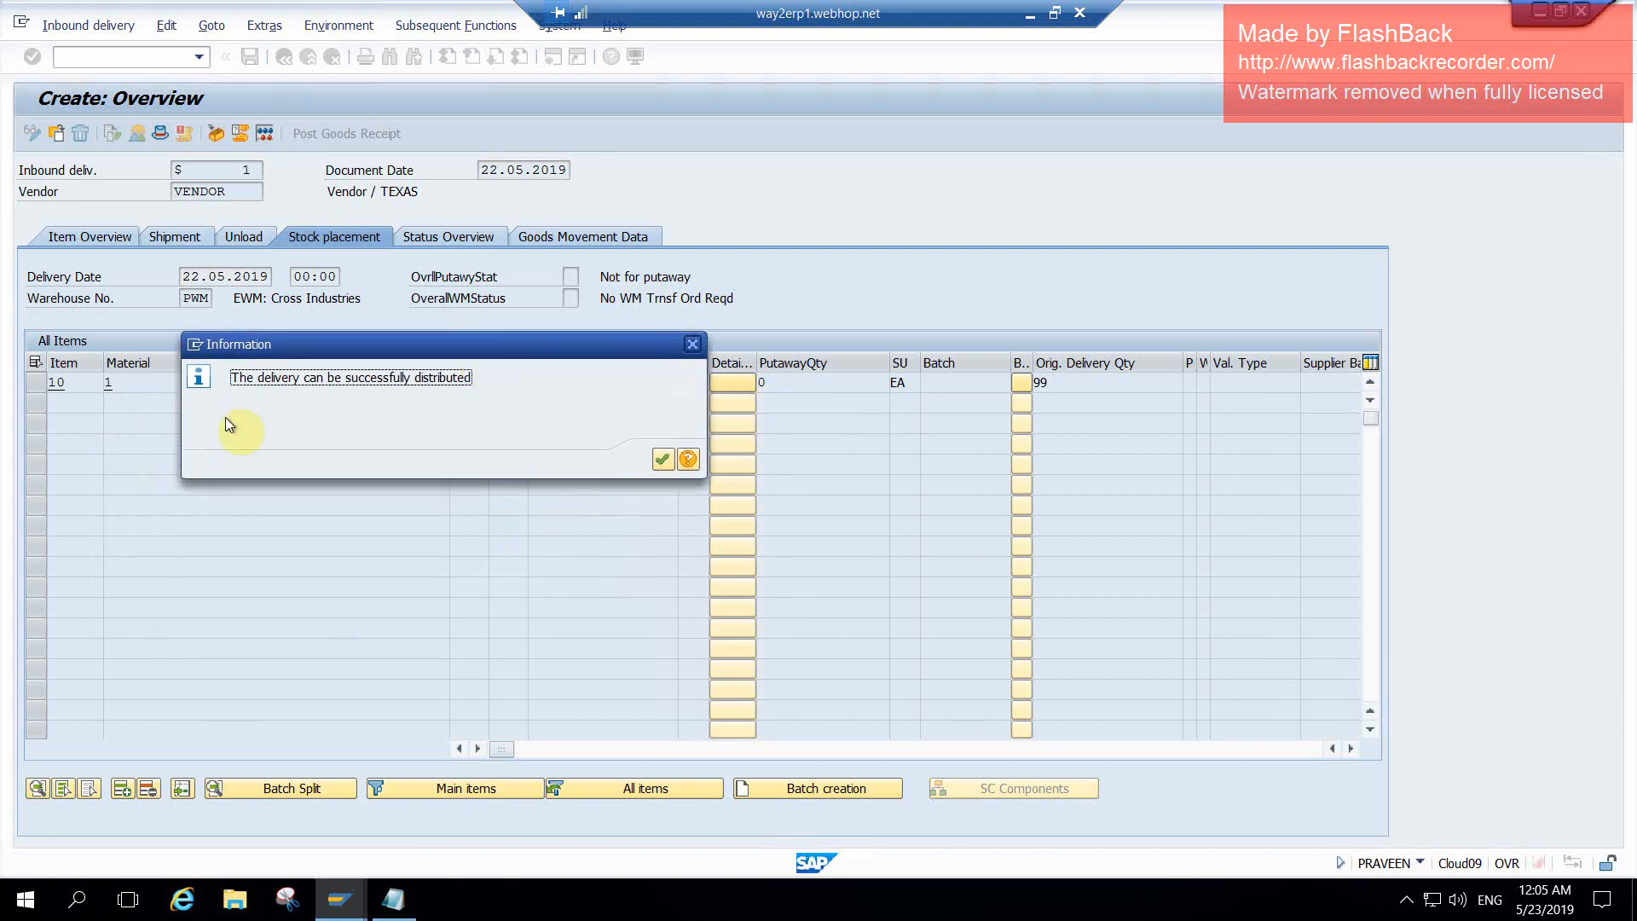
click(664, 460)
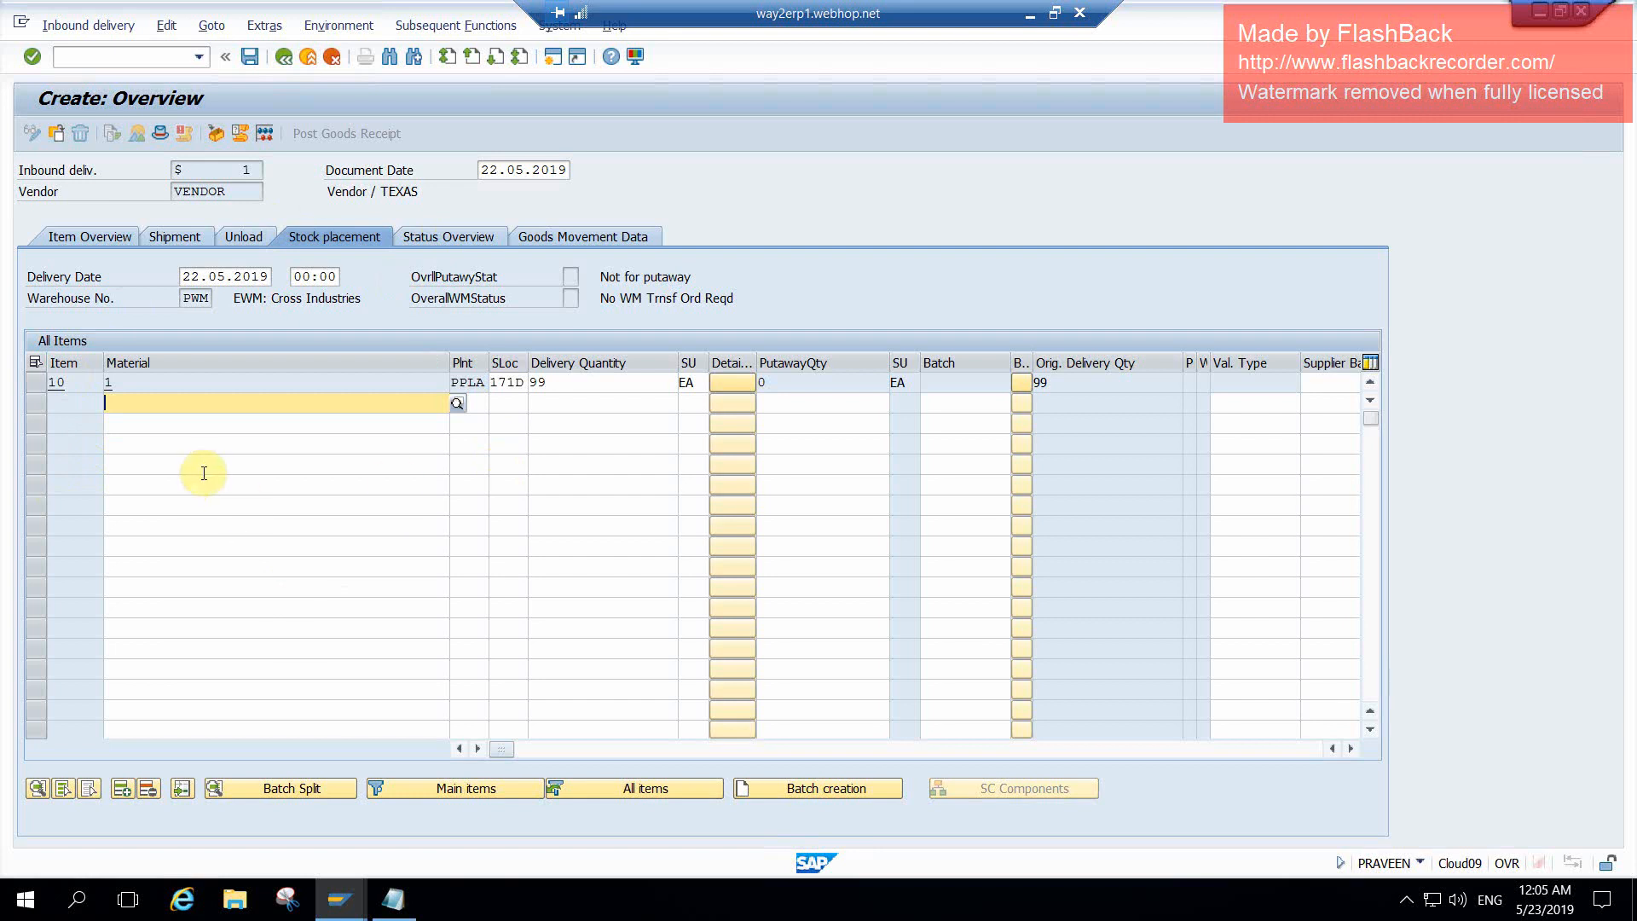
- Save the inbound delivery and go to the Display Inbound Delivery screen for its delivery number
click(248, 57)
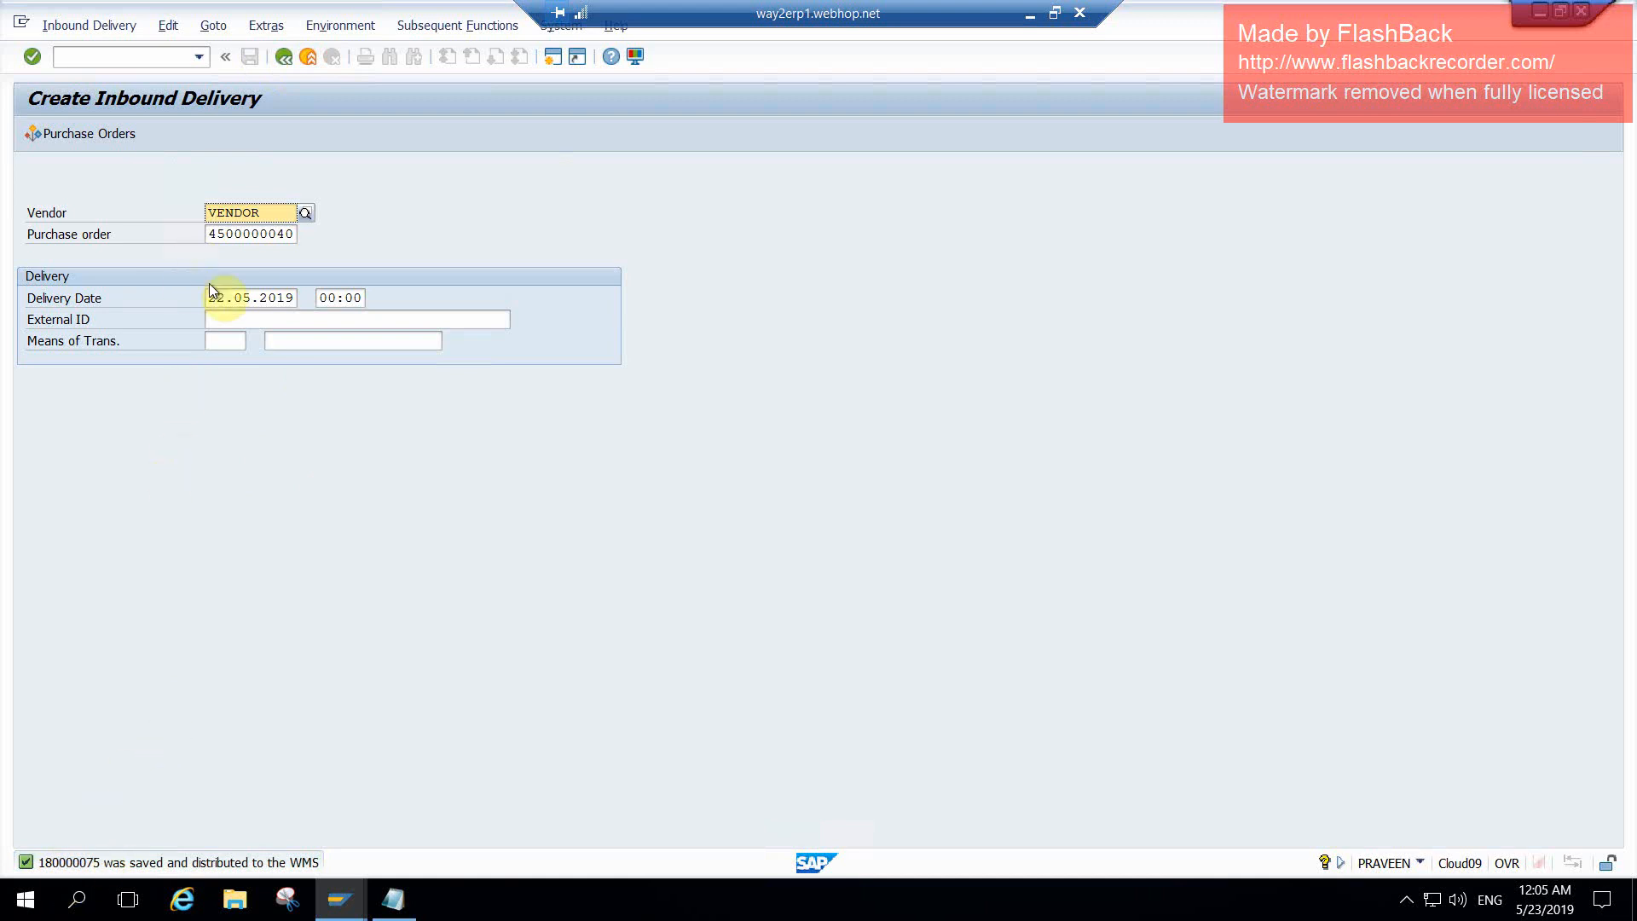
click(124, 27)
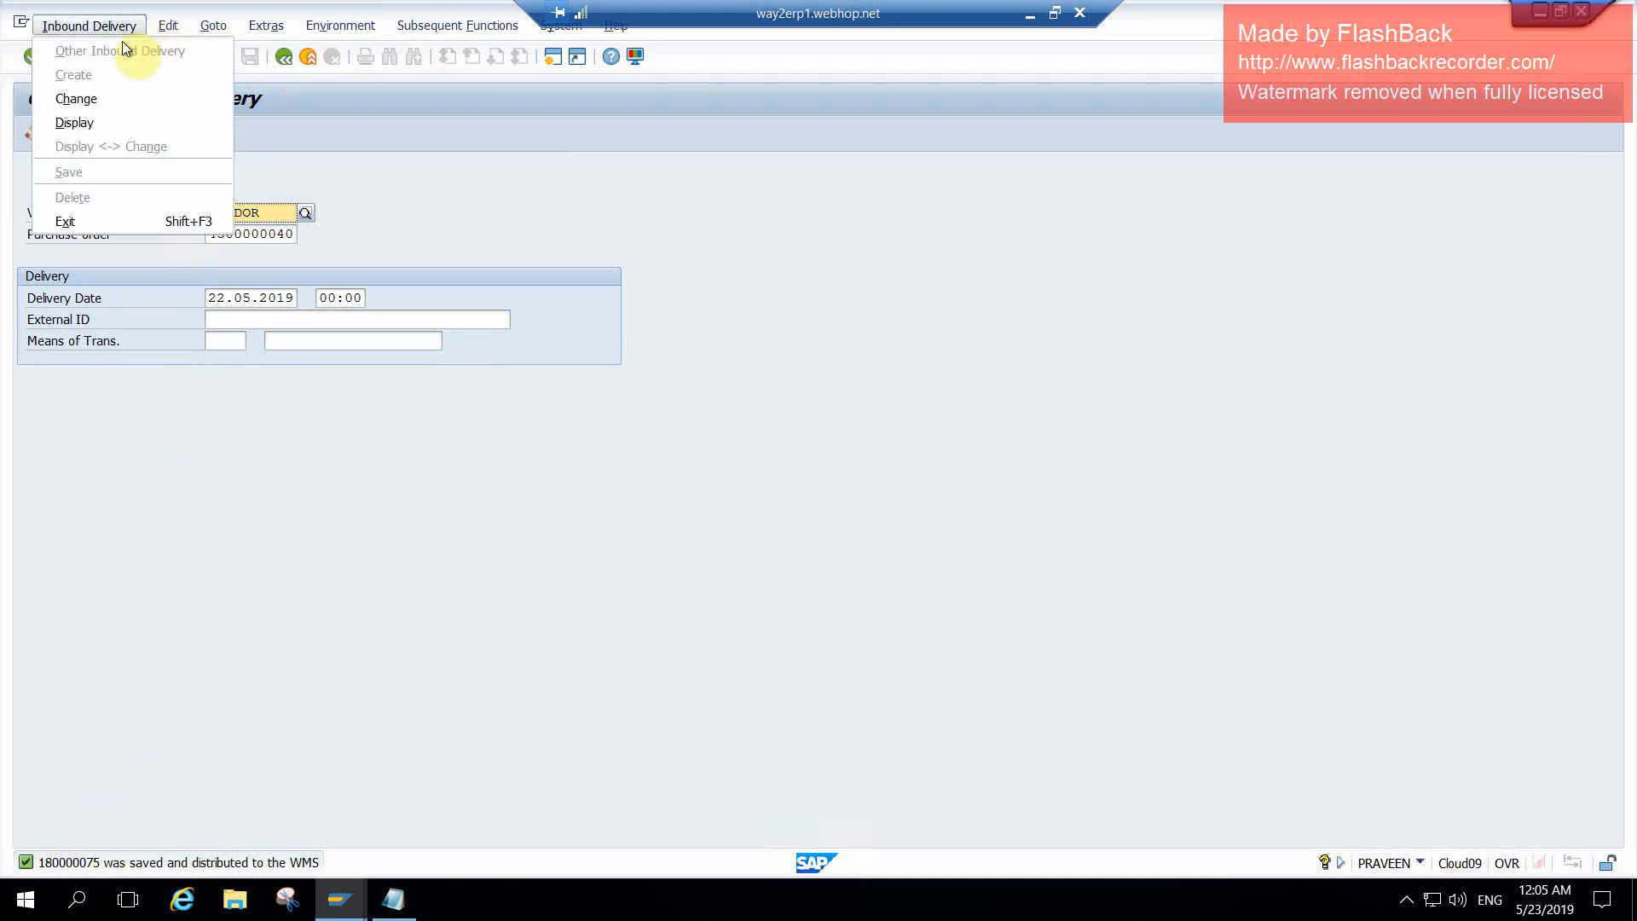
click(111, 125)
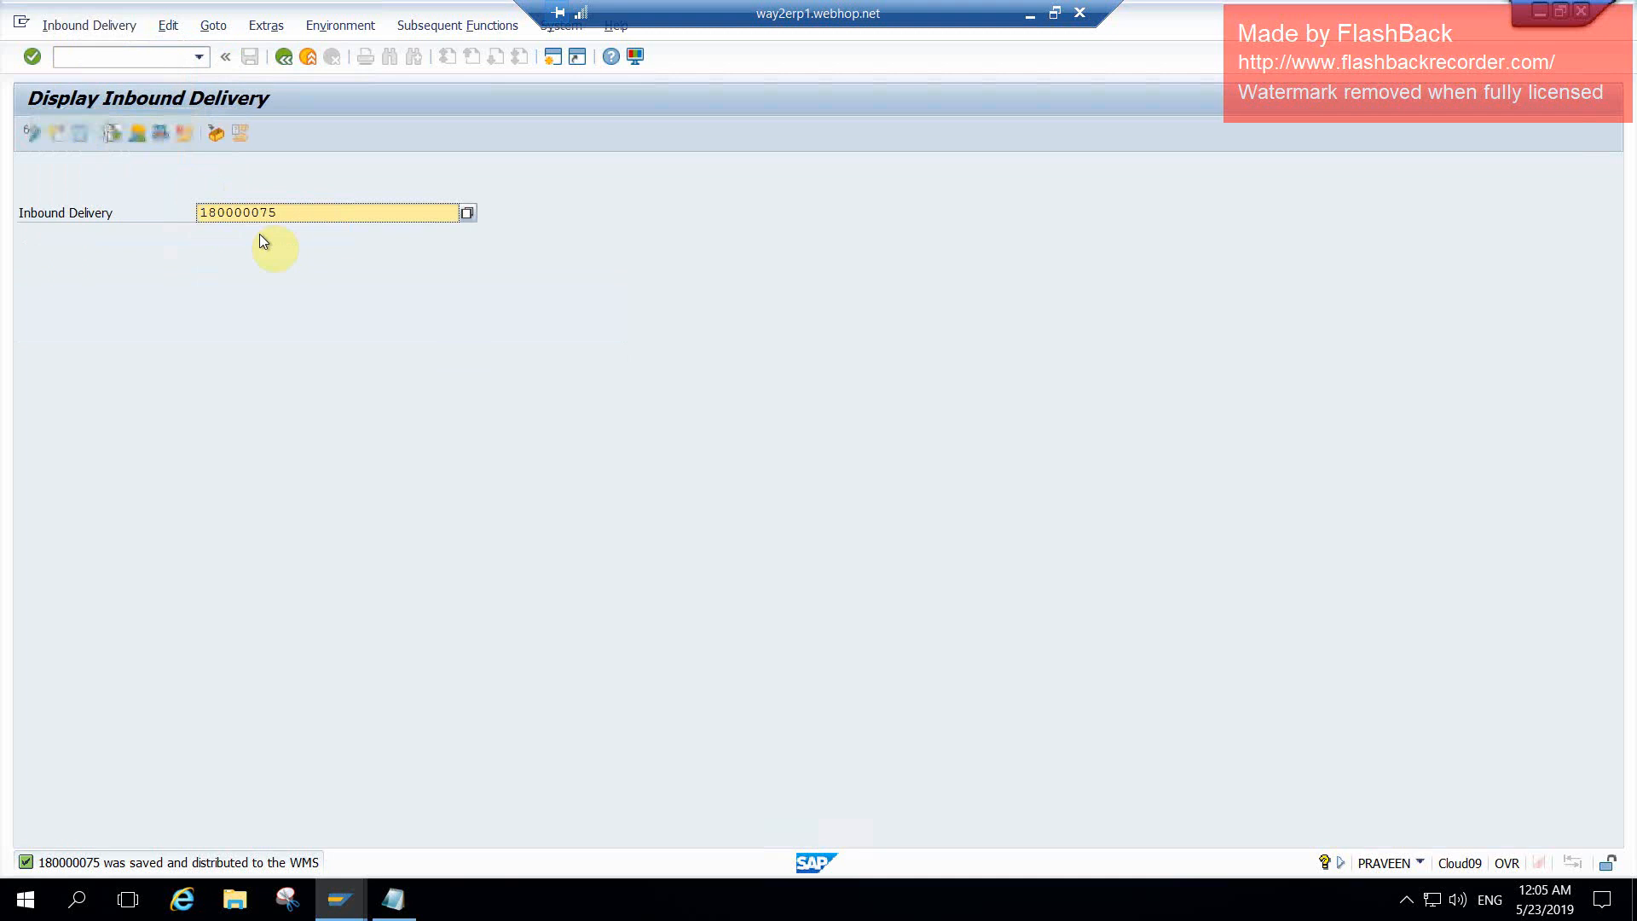
click(282, 214)
click(183, 211)
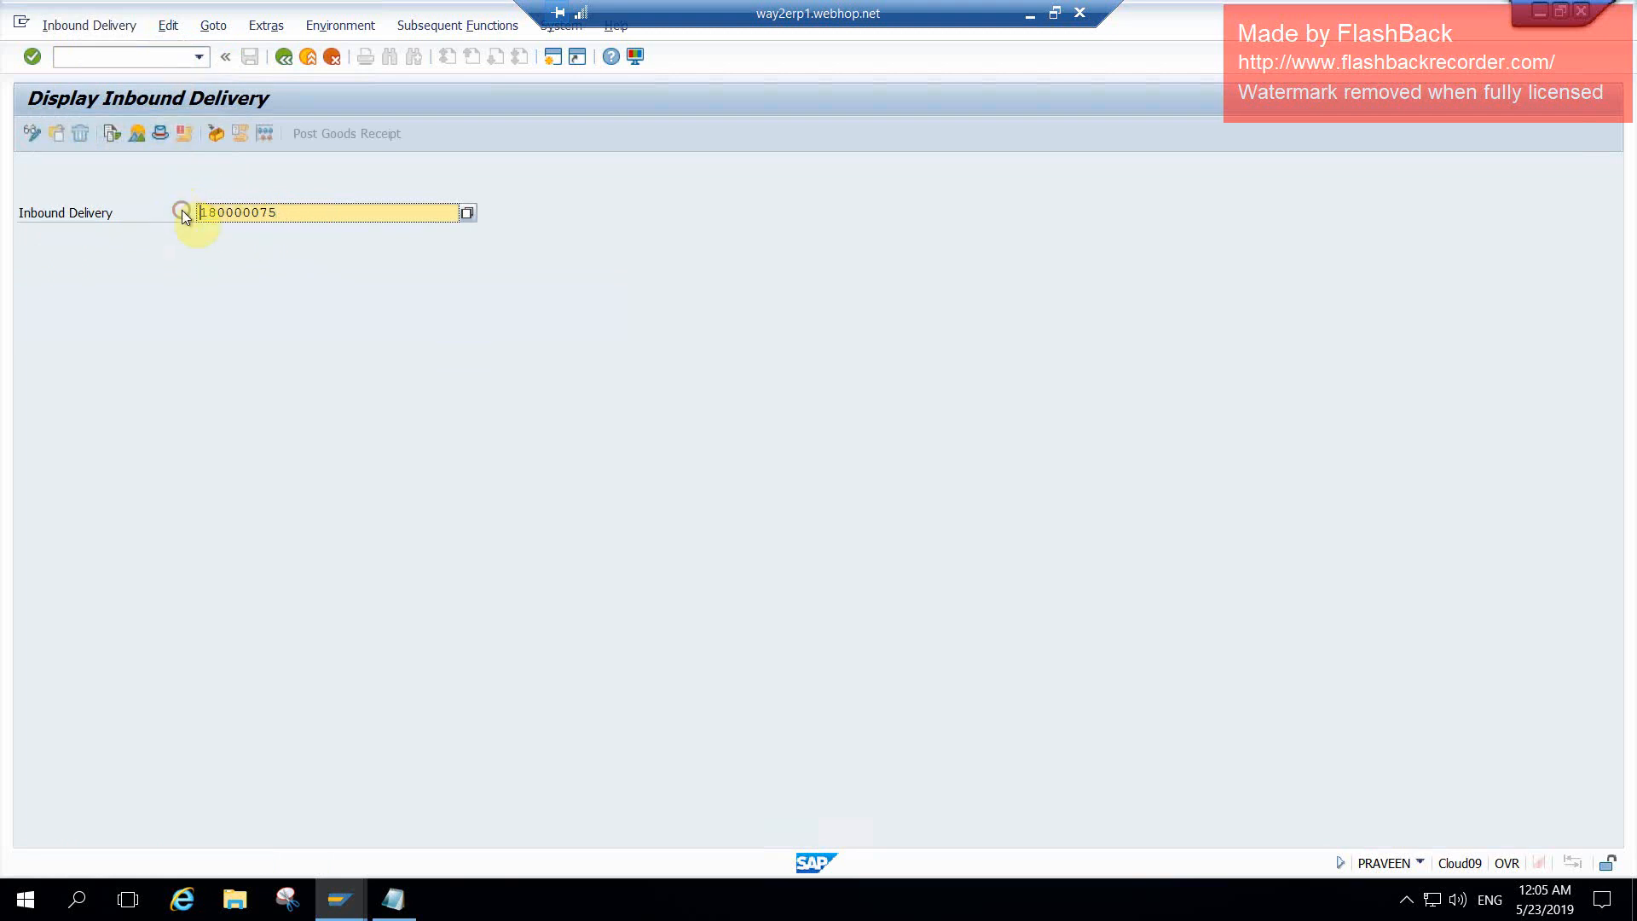
- Open transaction /SCWM/PRDI to maintain inbound deliveries in EWM
click(161, 60)
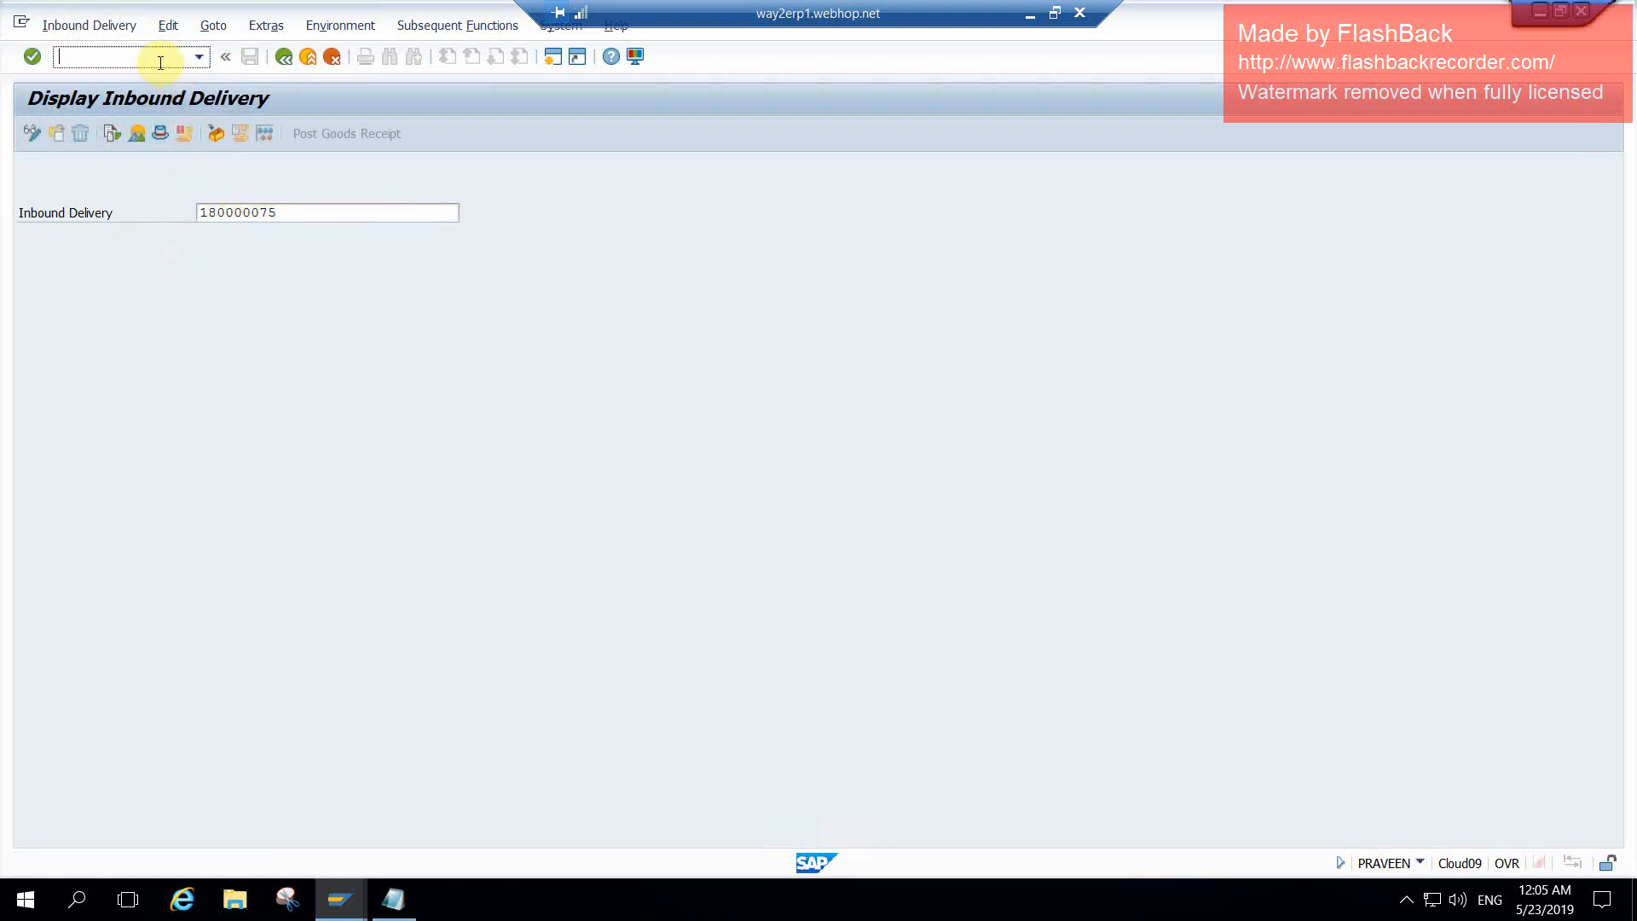
text(/n/scwm/prdi)
key(Return)
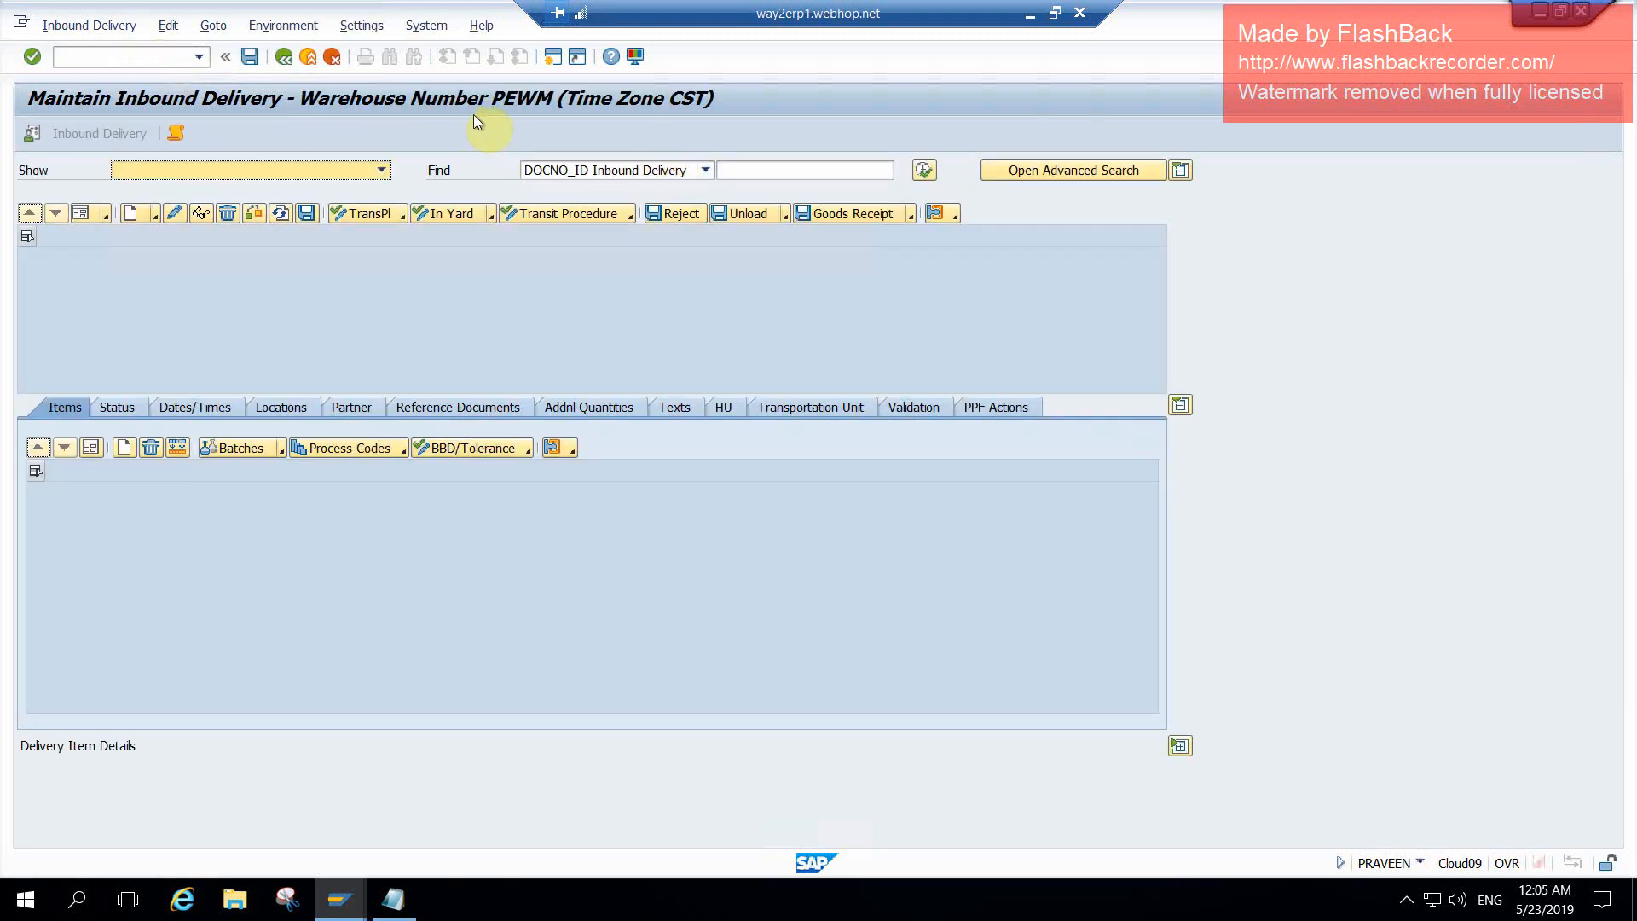
- Set the default values for maintaining inbound deliveries in warehouse PEWM, with PPLA as the party entitled to dispose
click(33, 133)
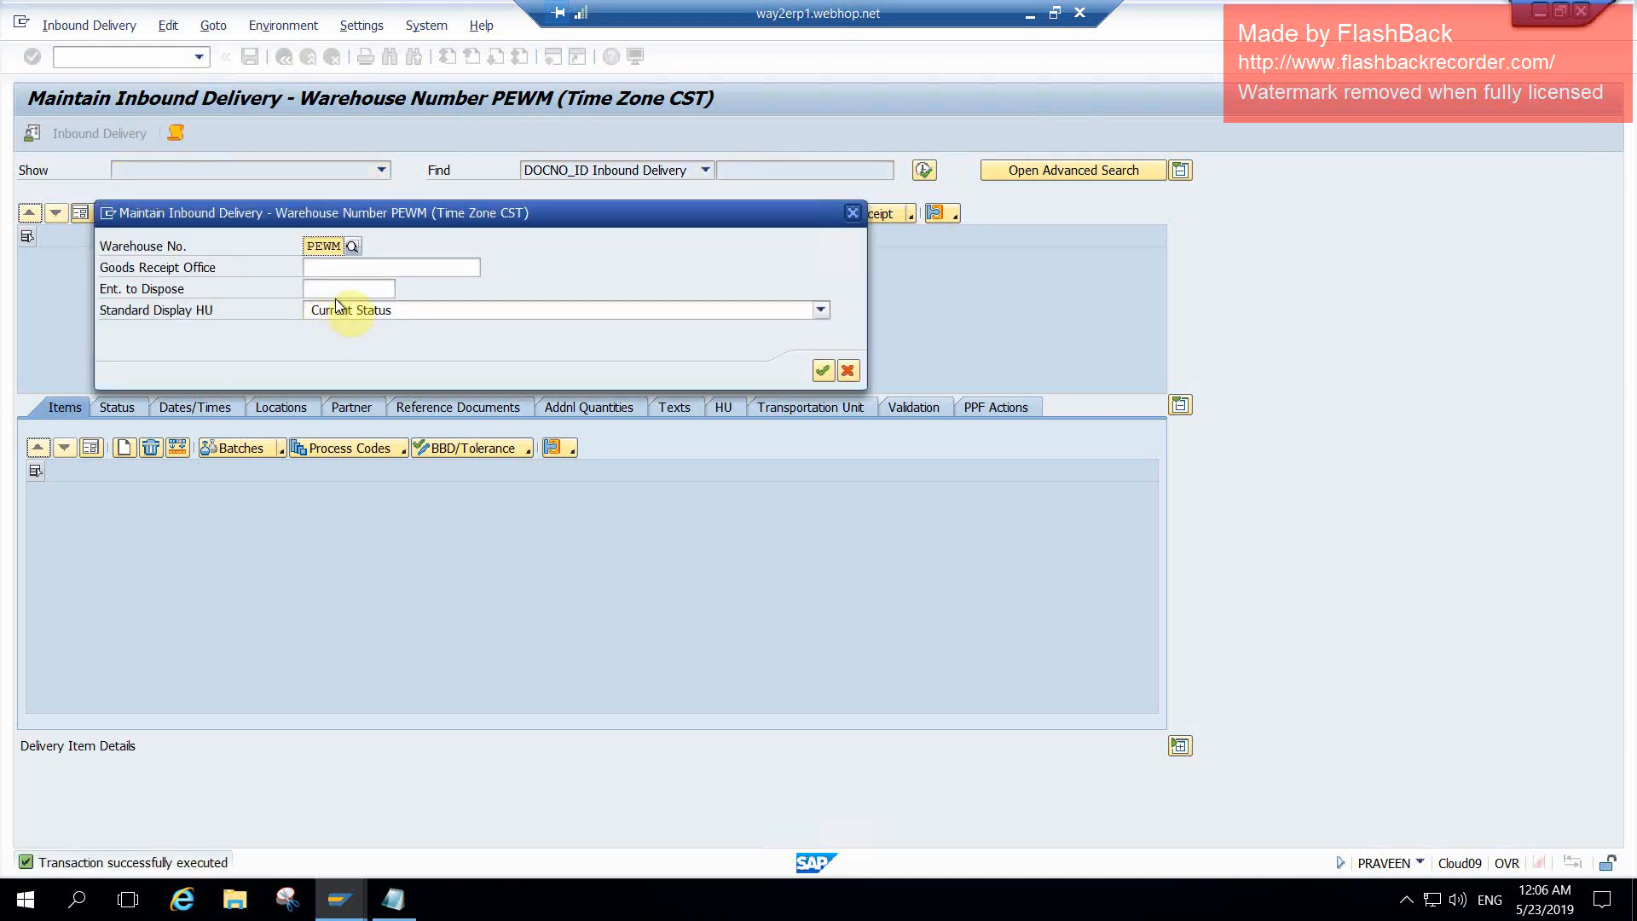
click(341, 289)
text(P)
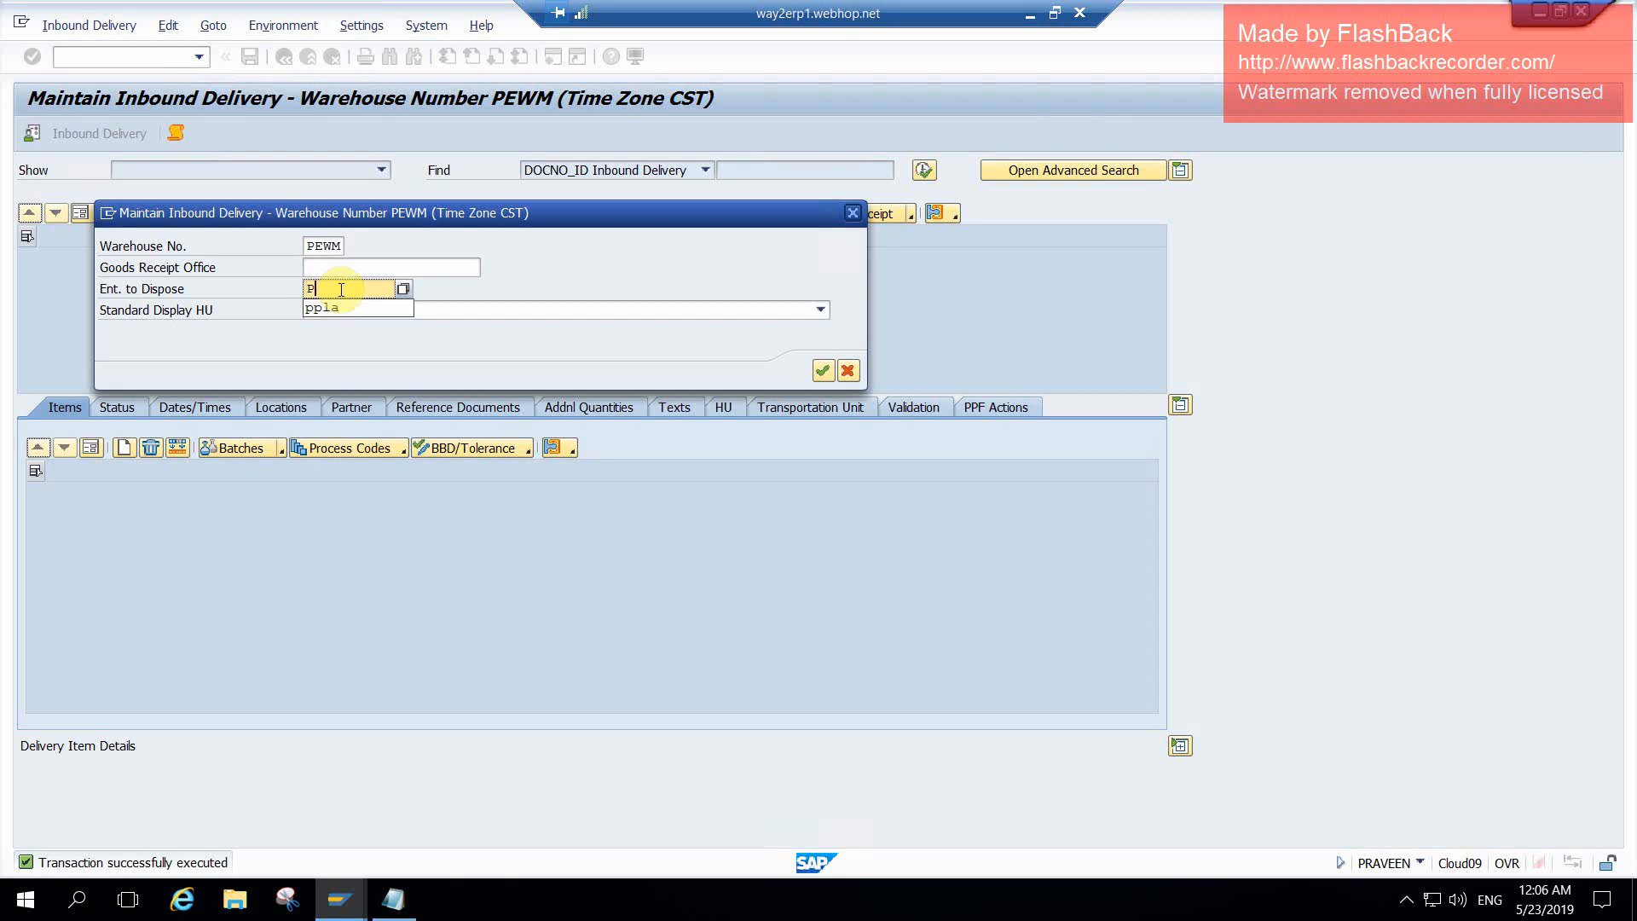
text(PLA)
click(550, 268)
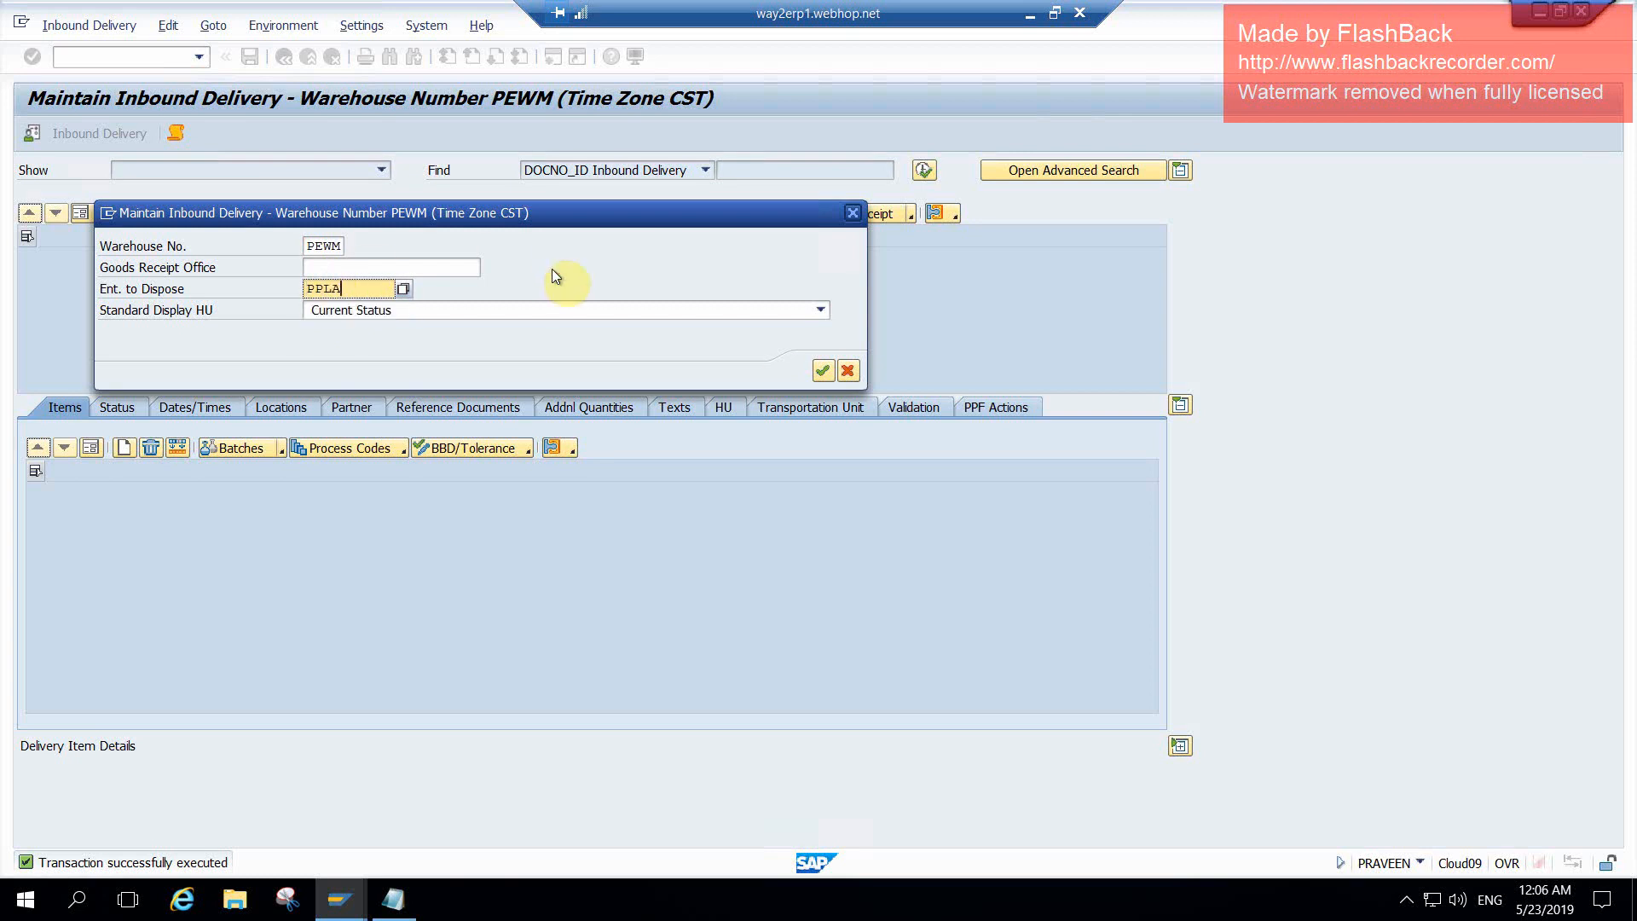
click(823, 372)
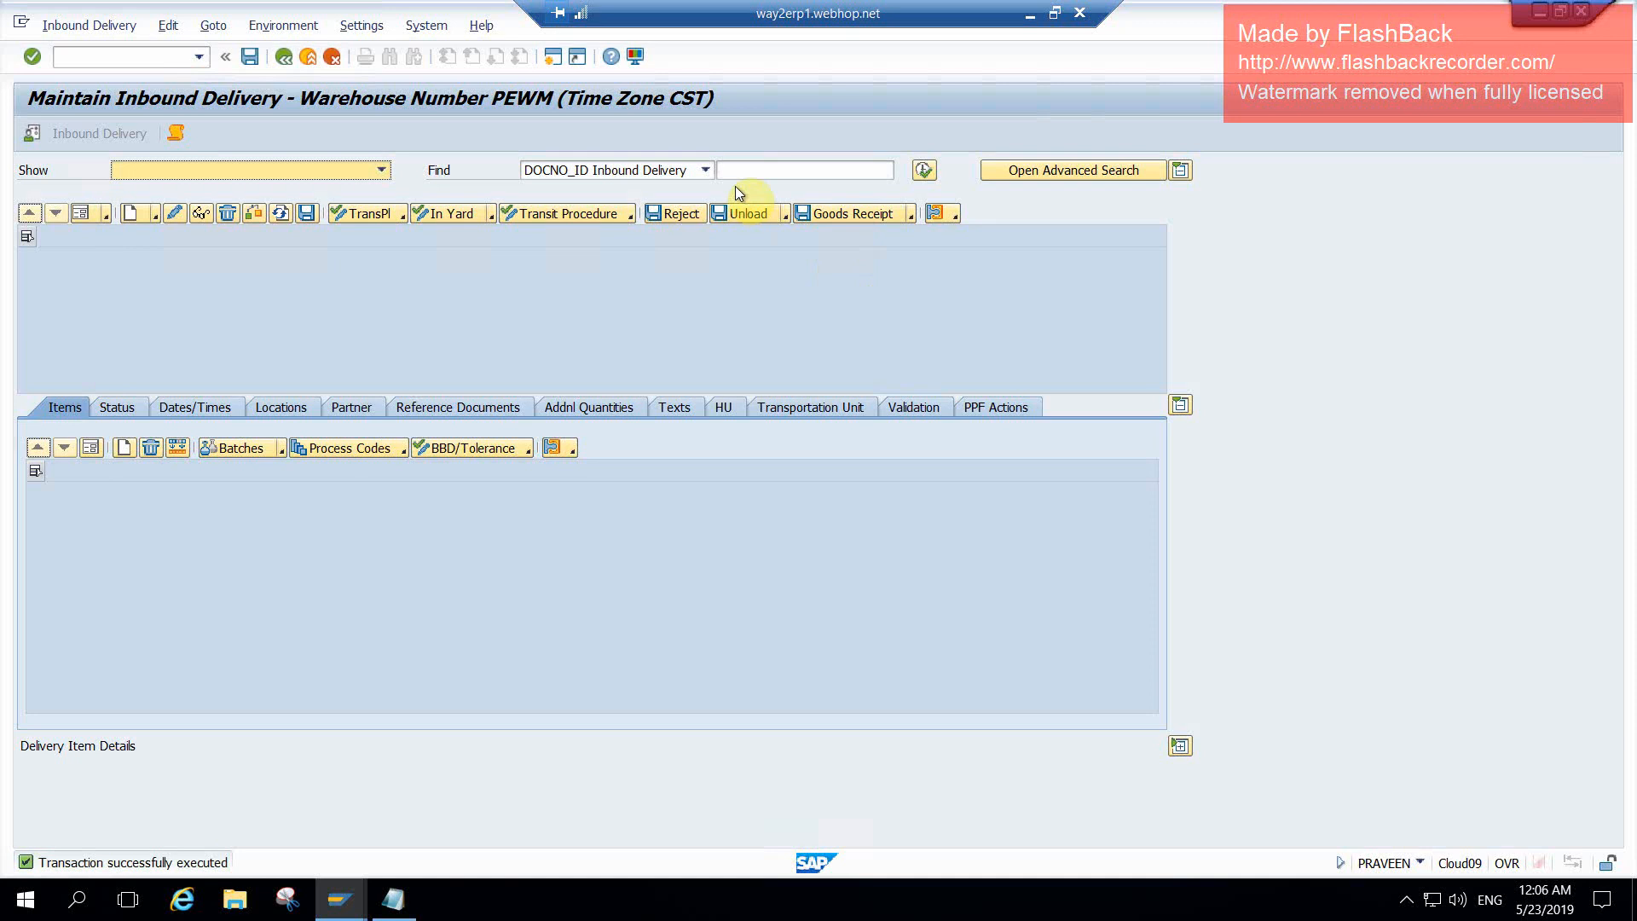
- Find the inbound delivery by Logistics Execution Delivery, using the ERP delivery number
click(705, 170)
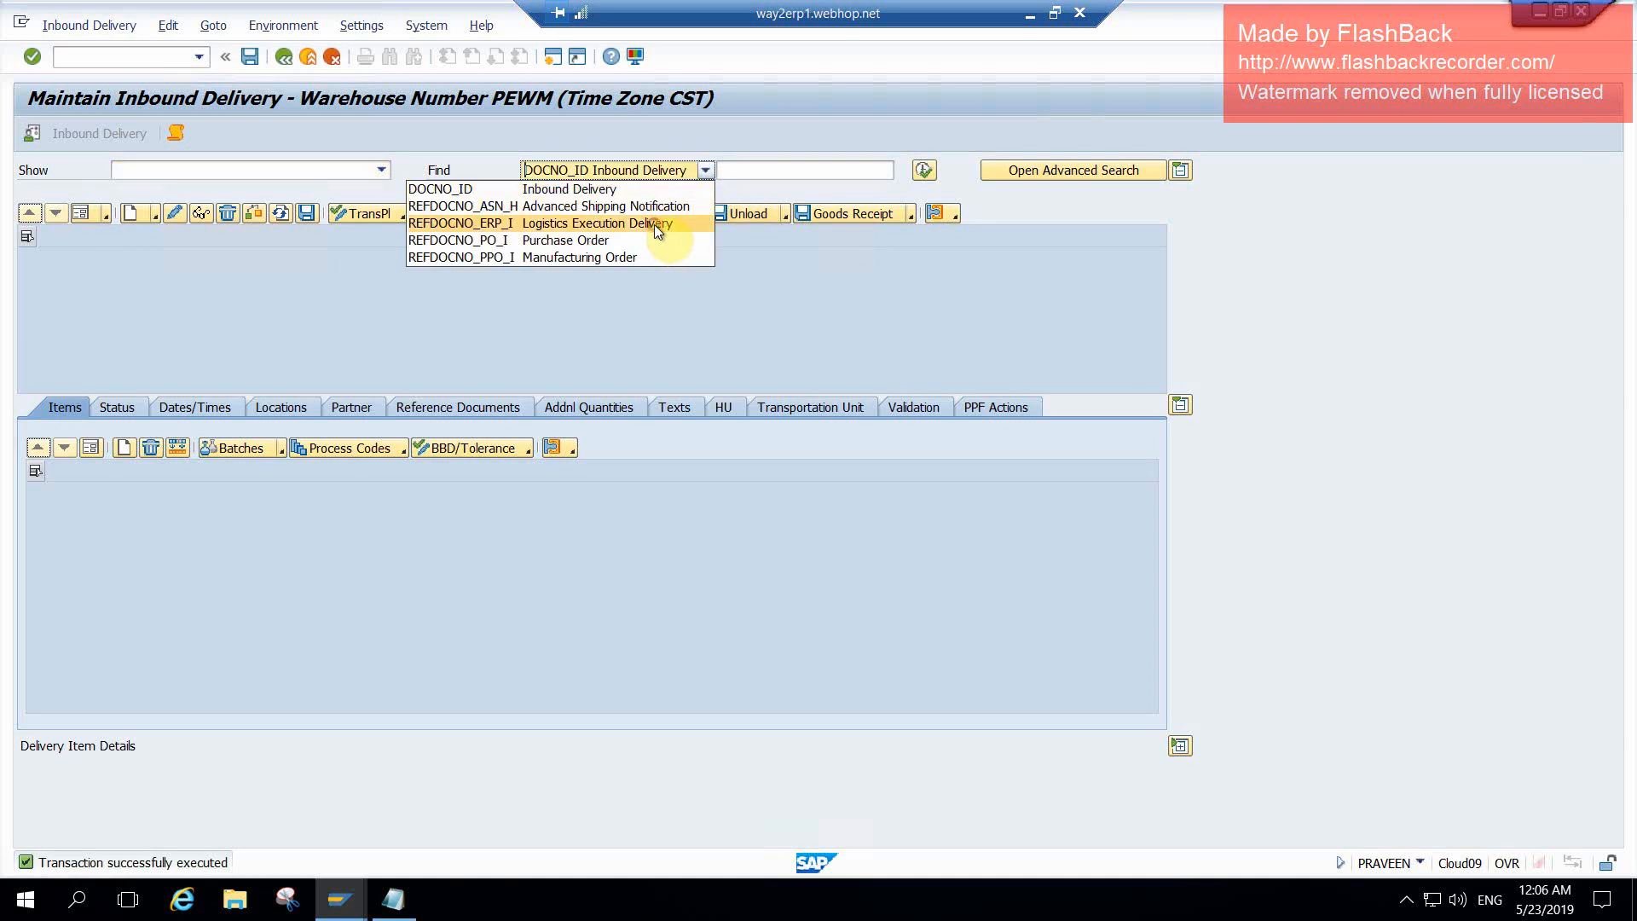
click(656, 223)
click(742, 168)
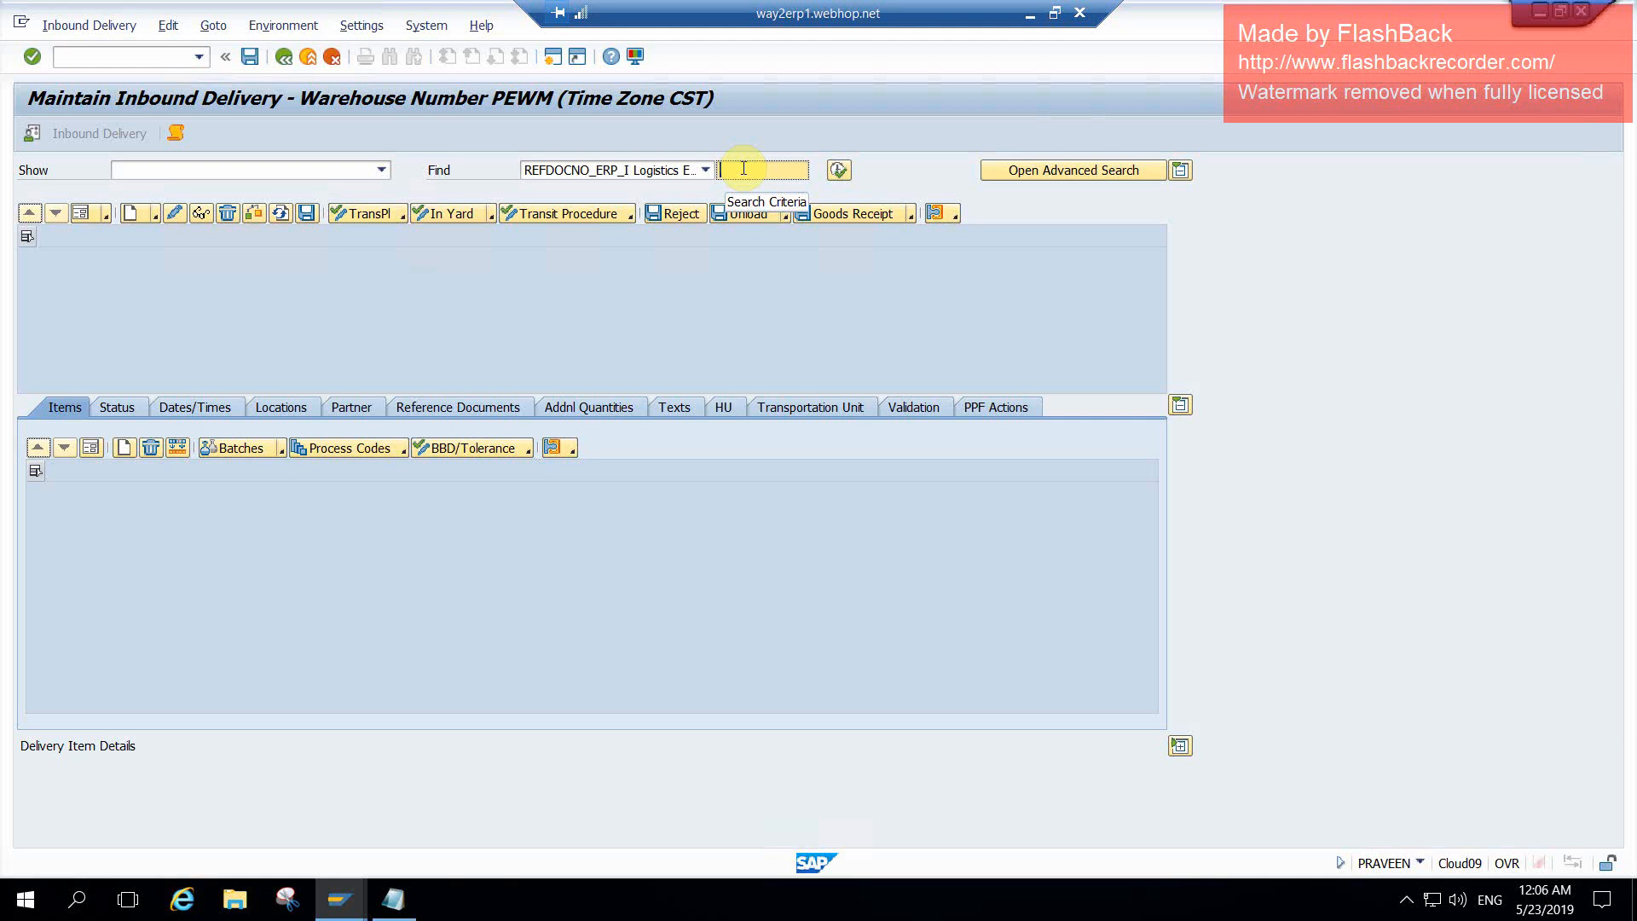
text(180000075)
click(839, 171)
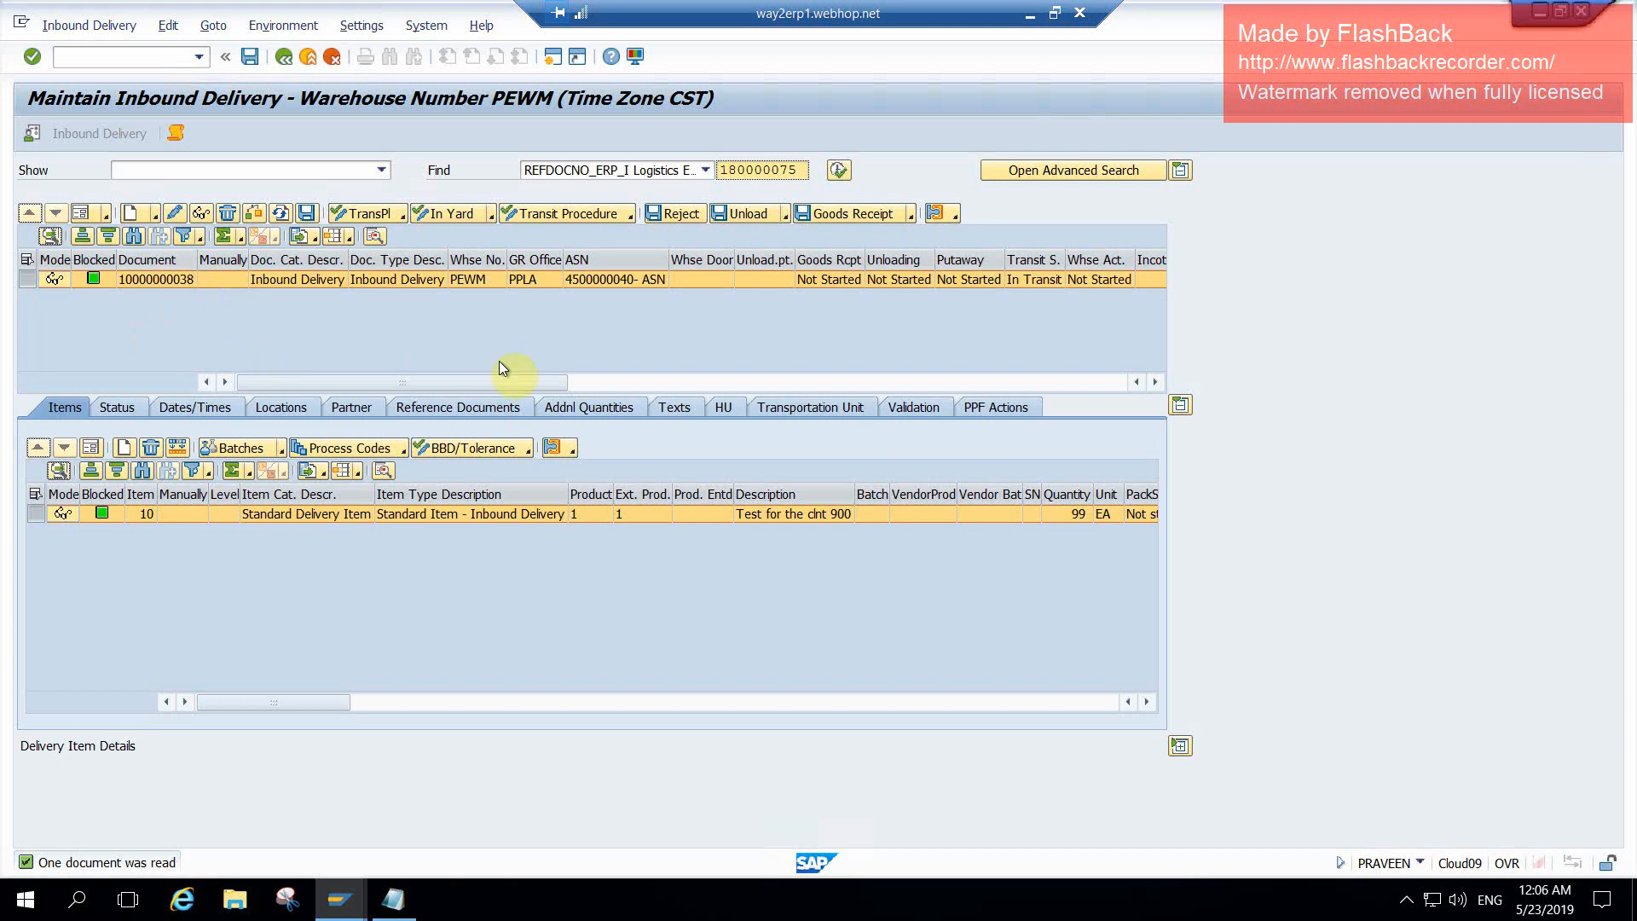
- Review the inbound delivery's reference documents, including the ASN and the ERP document
click(482, 407)
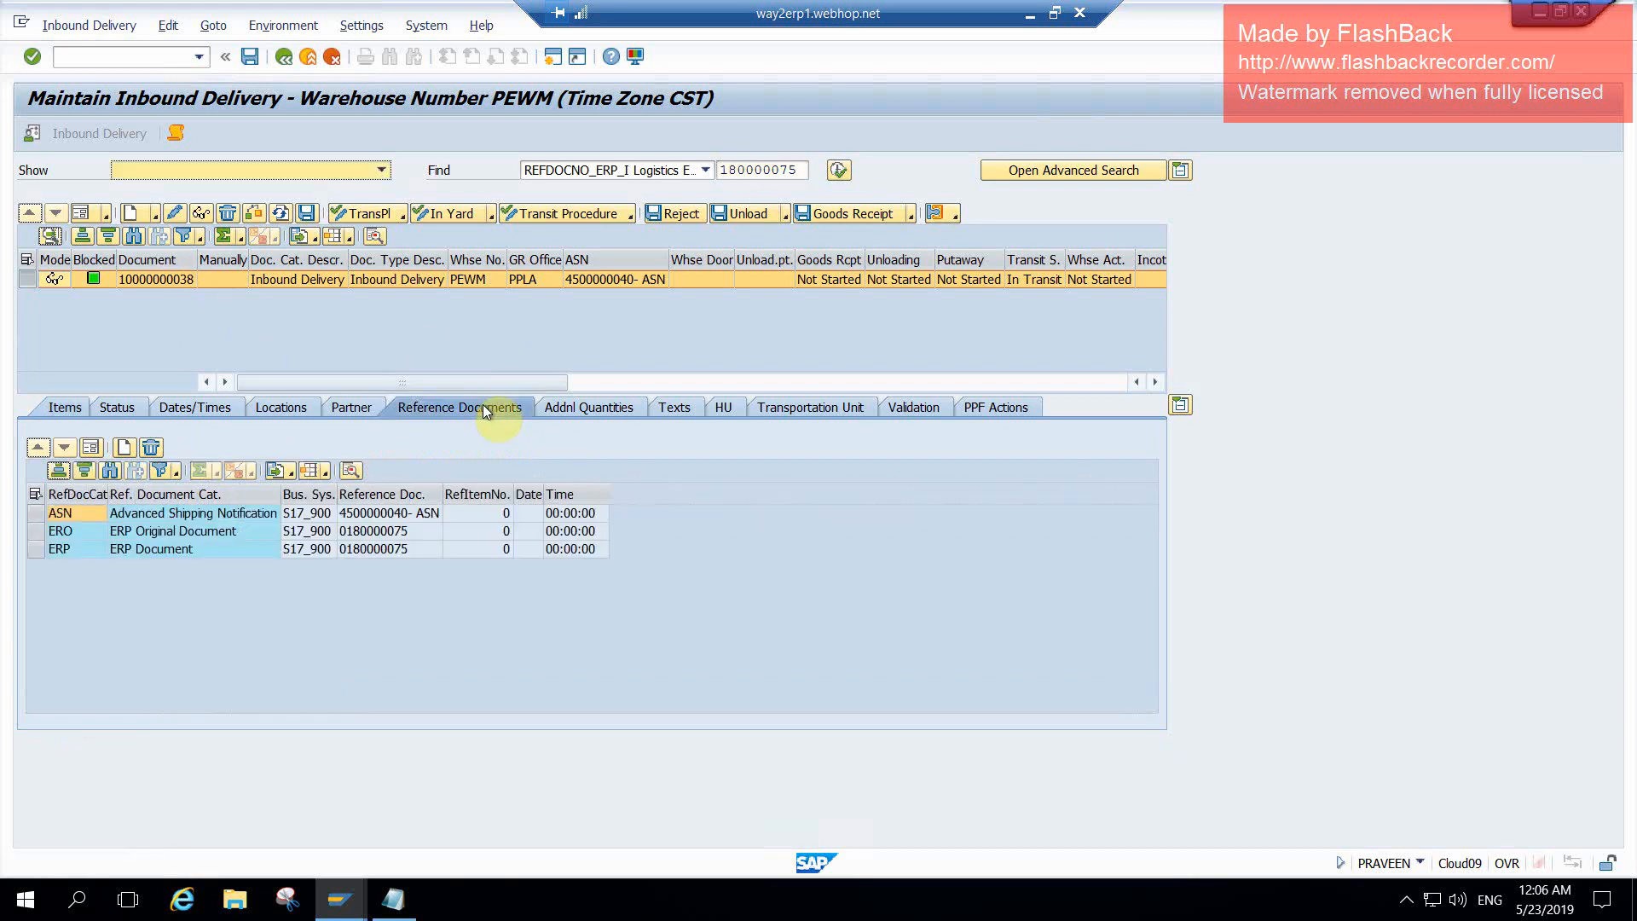
click(363, 525)
click(361, 514)
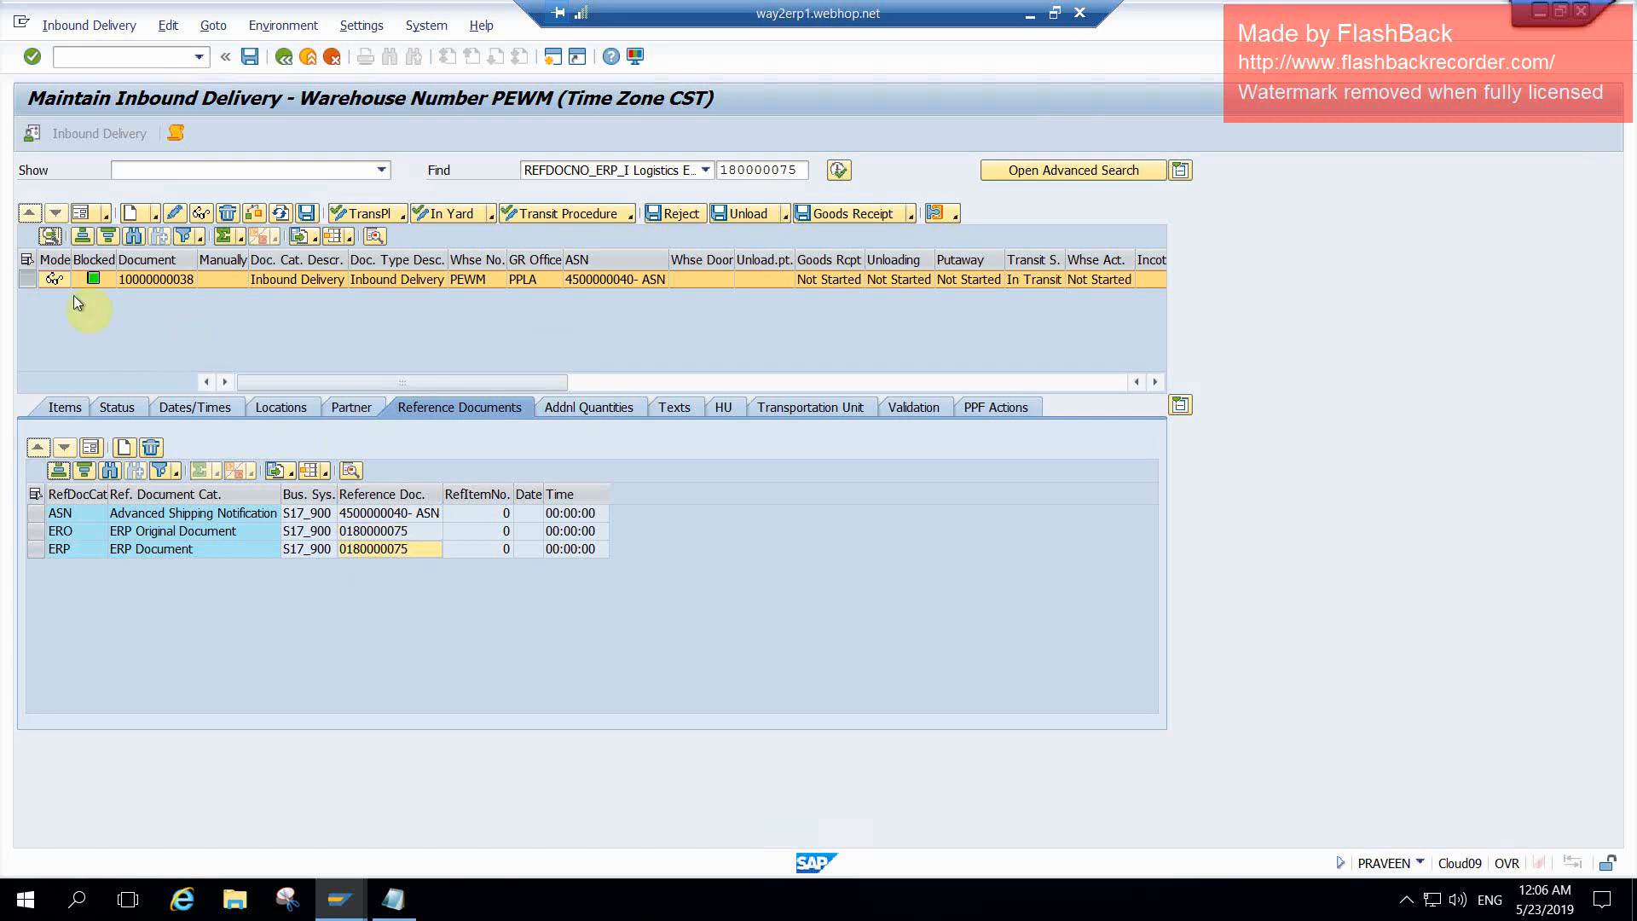
- Review the inbound delivery's header form for document type, warehouse number, GR office and ASN, and return to the list view
click(141, 280)
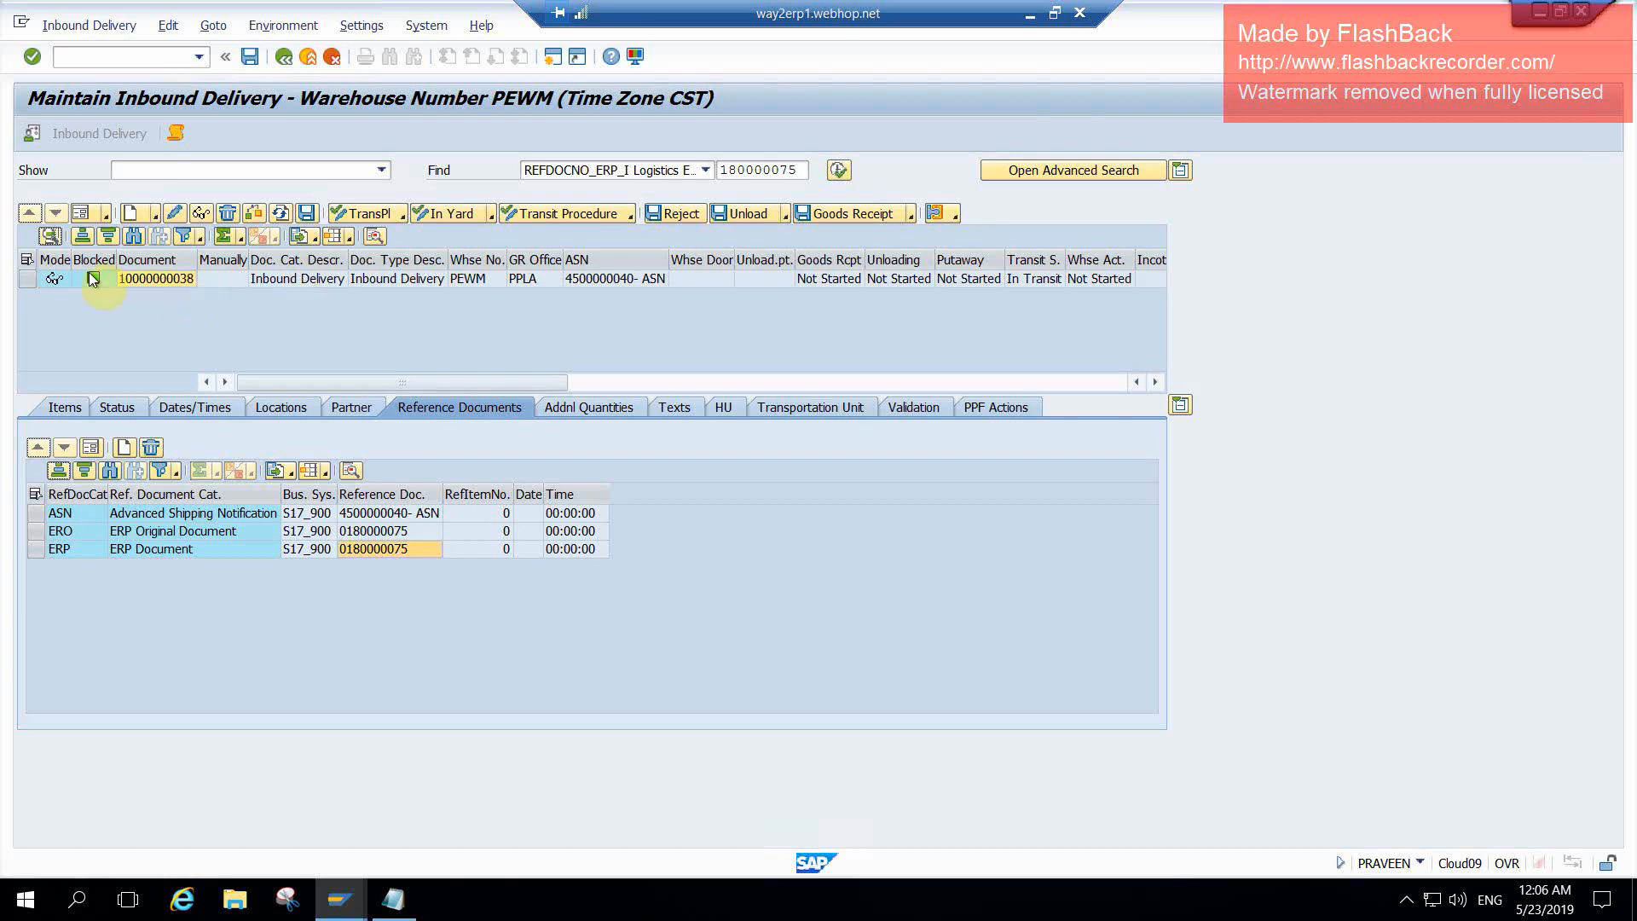
click(27, 279)
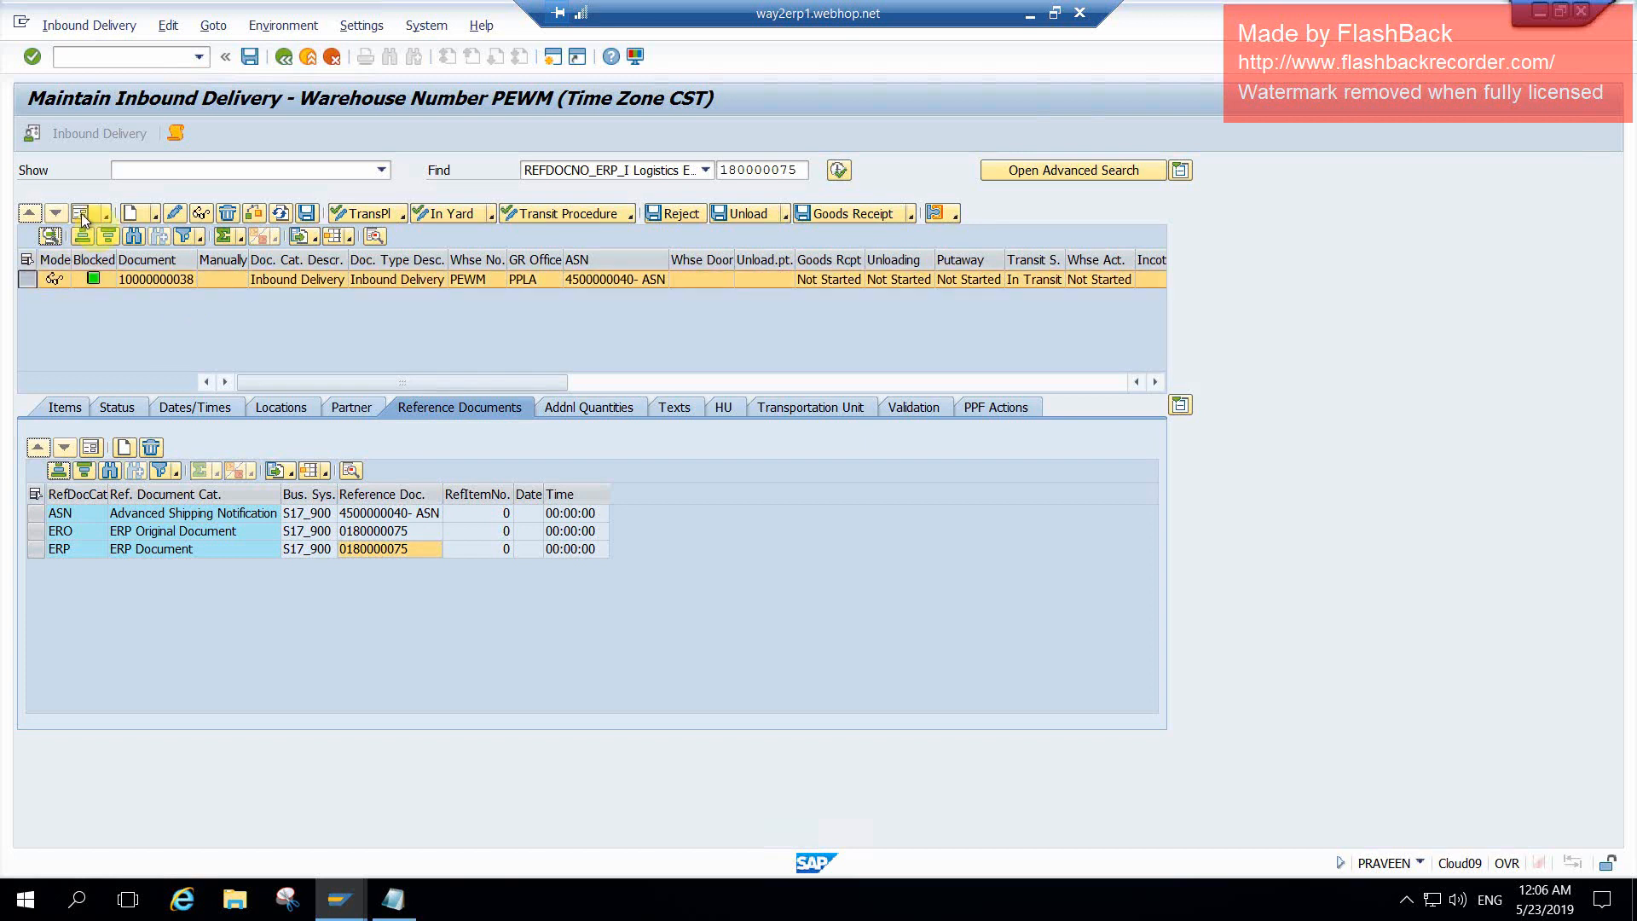
click(80, 214)
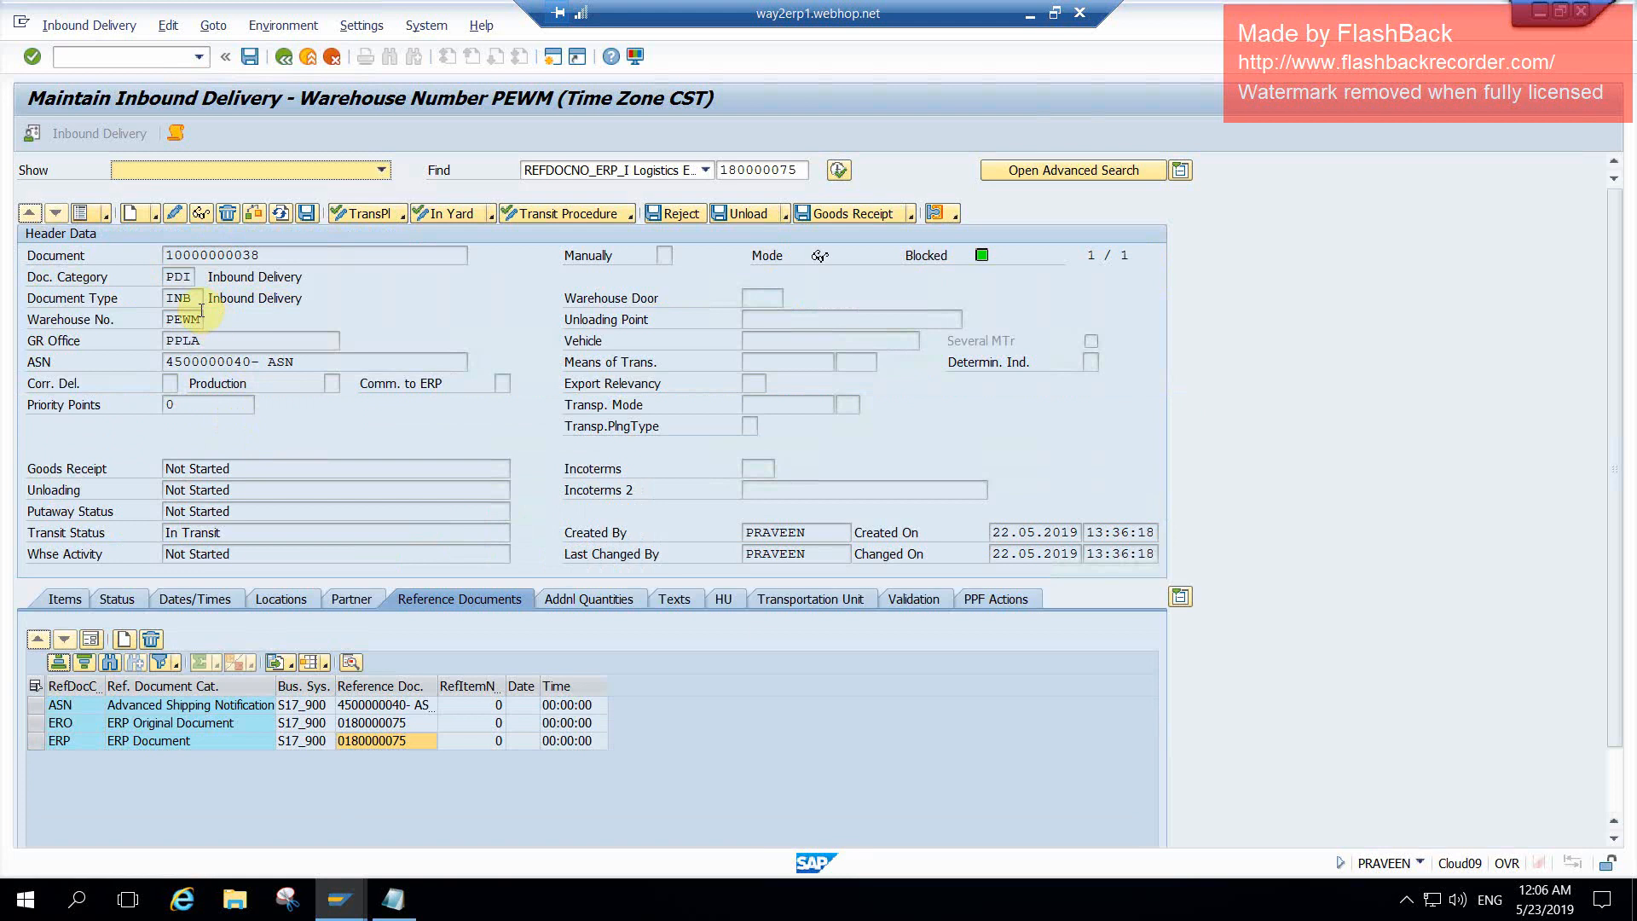
drag(193, 299, 152, 295)
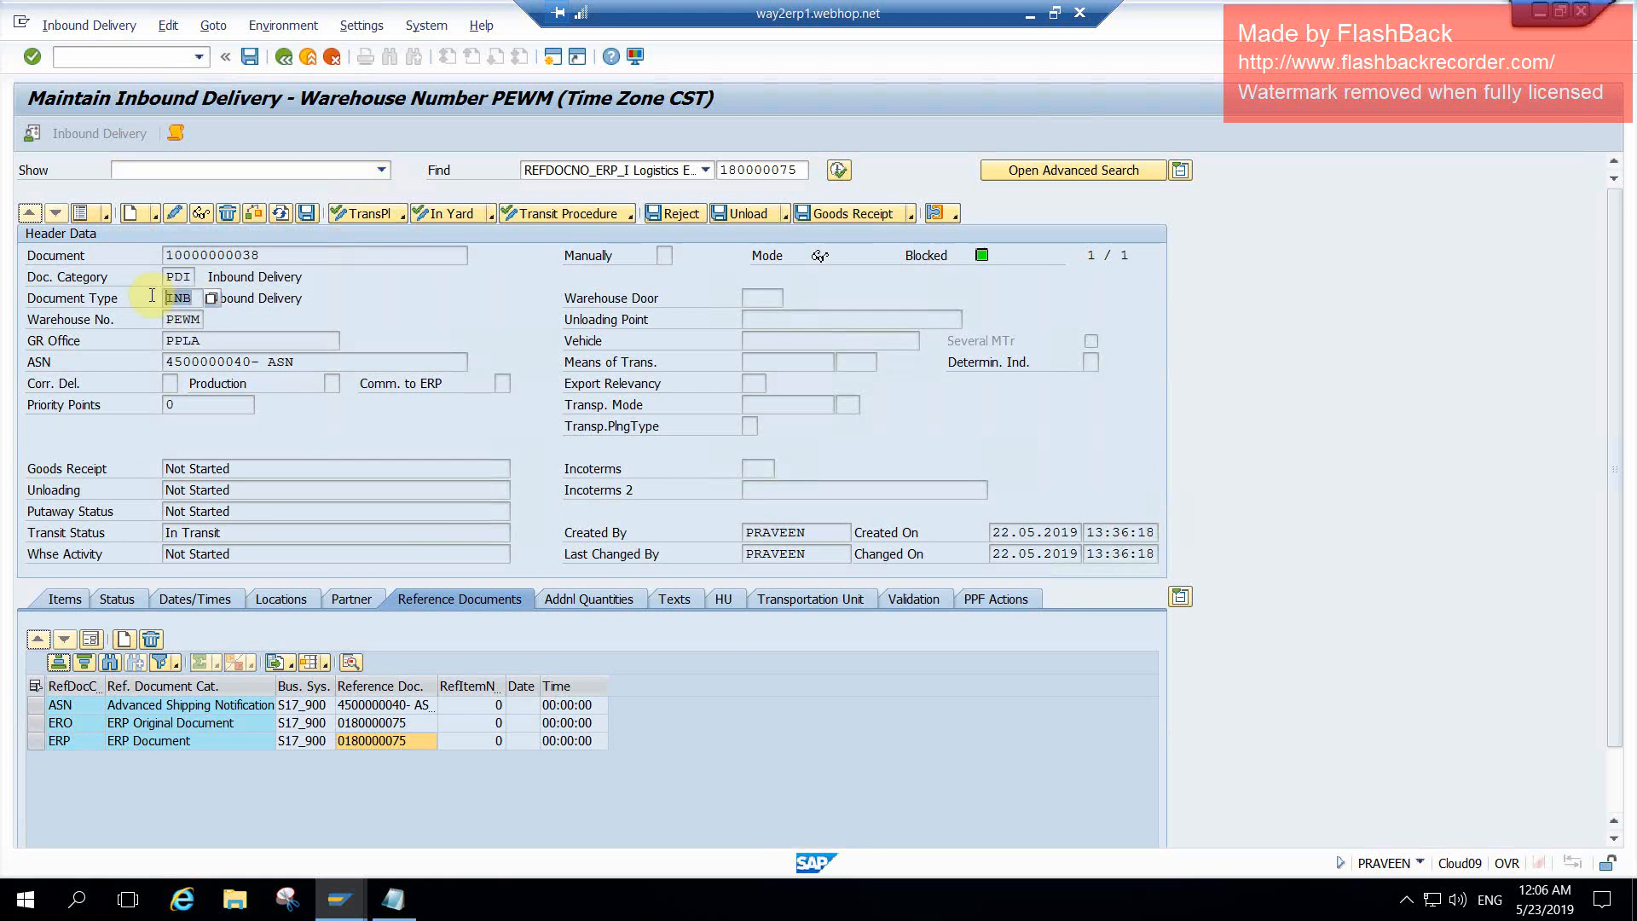
click(153, 296)
click(201, 322)
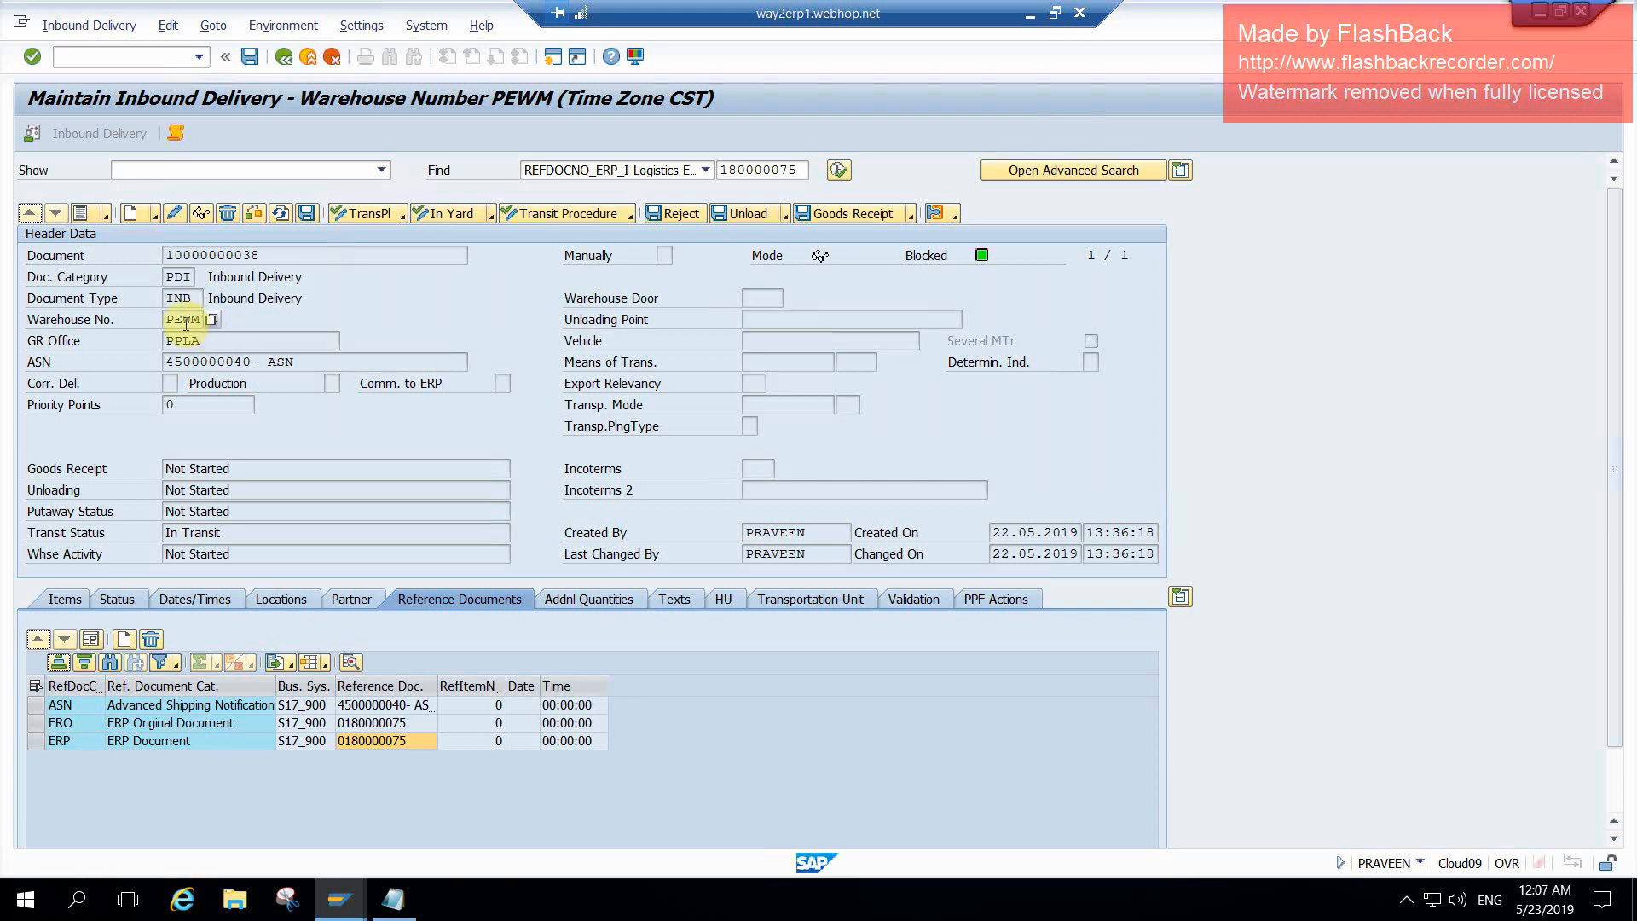
click(217, 344)
click(304, 363)
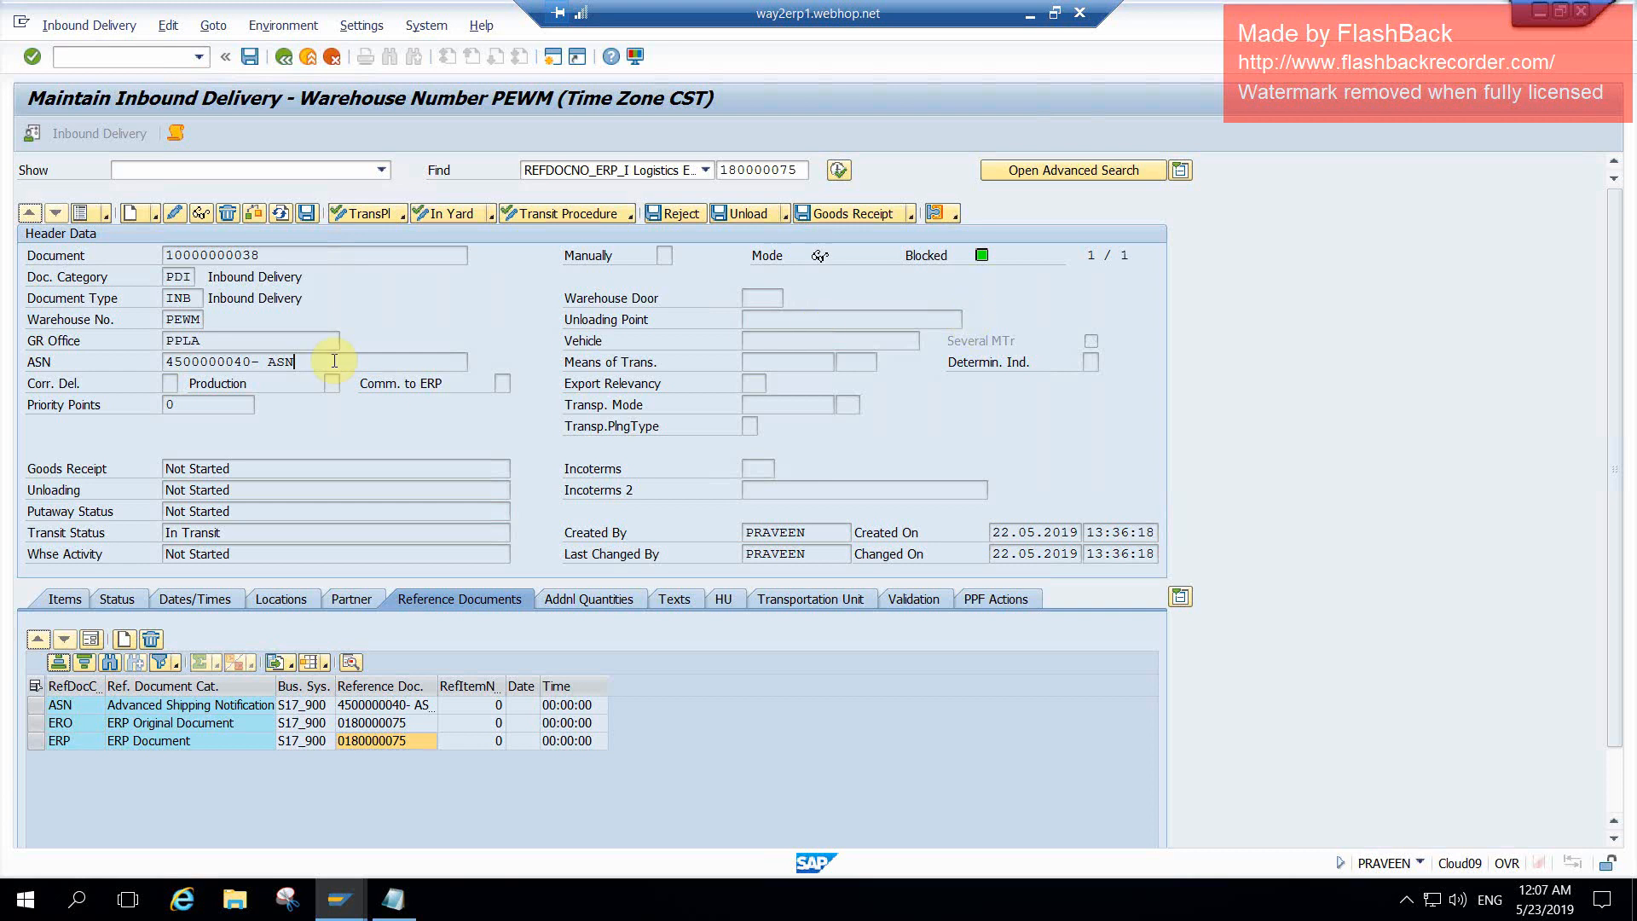
click(87, 213)
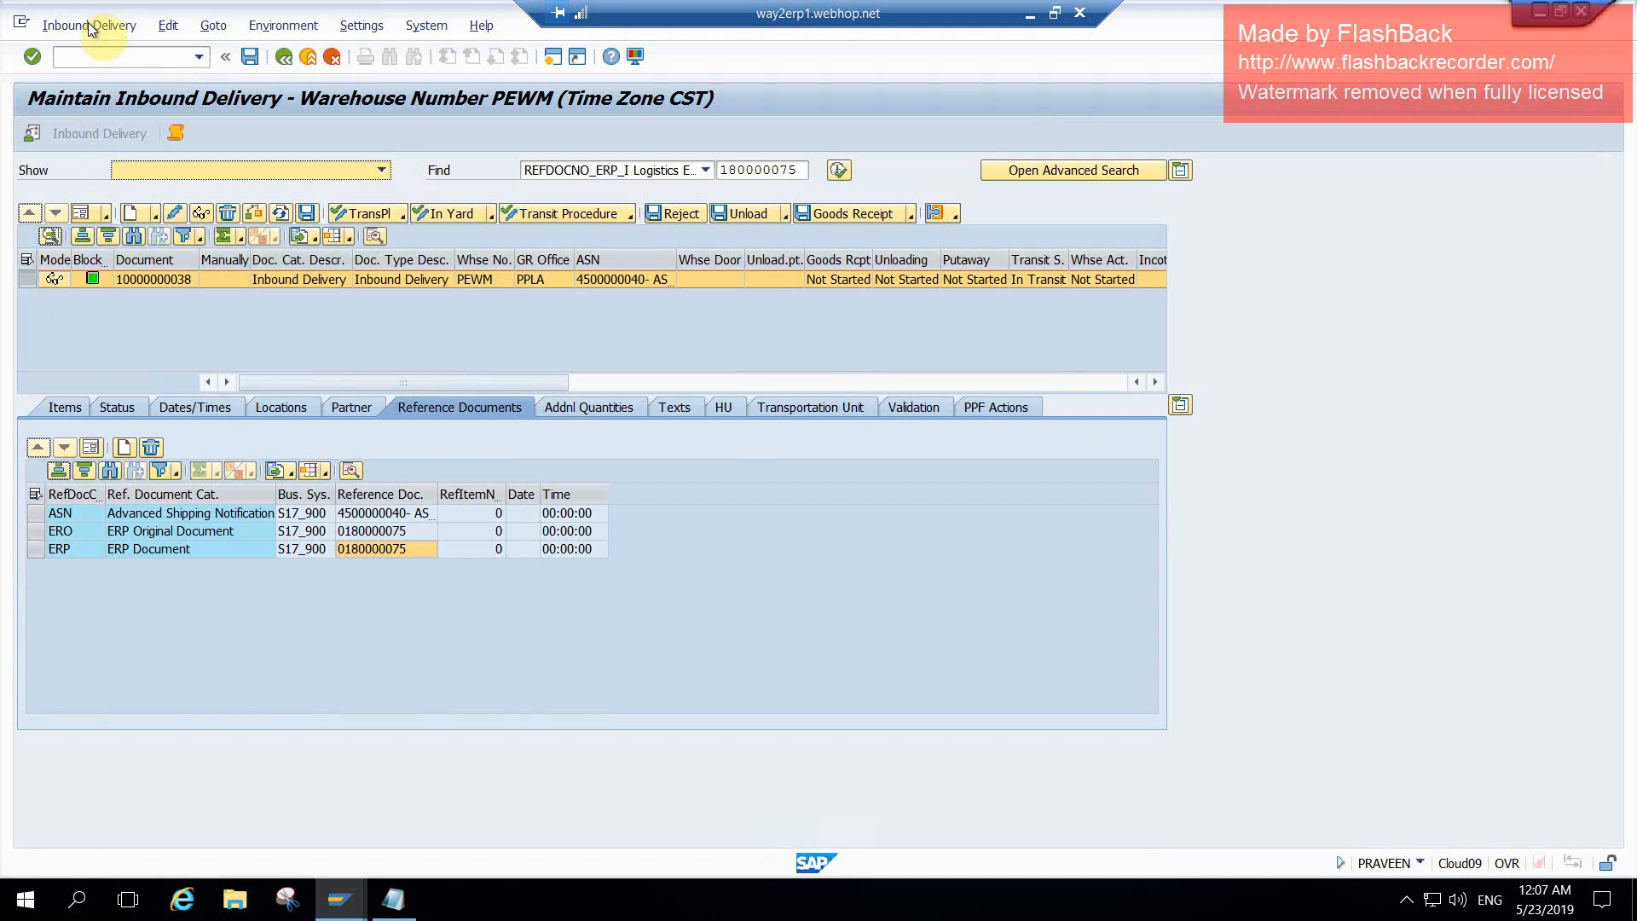
- Open the warehouse task follow-on function for the inbound delivery
click(91, 26)
click(92, 76)
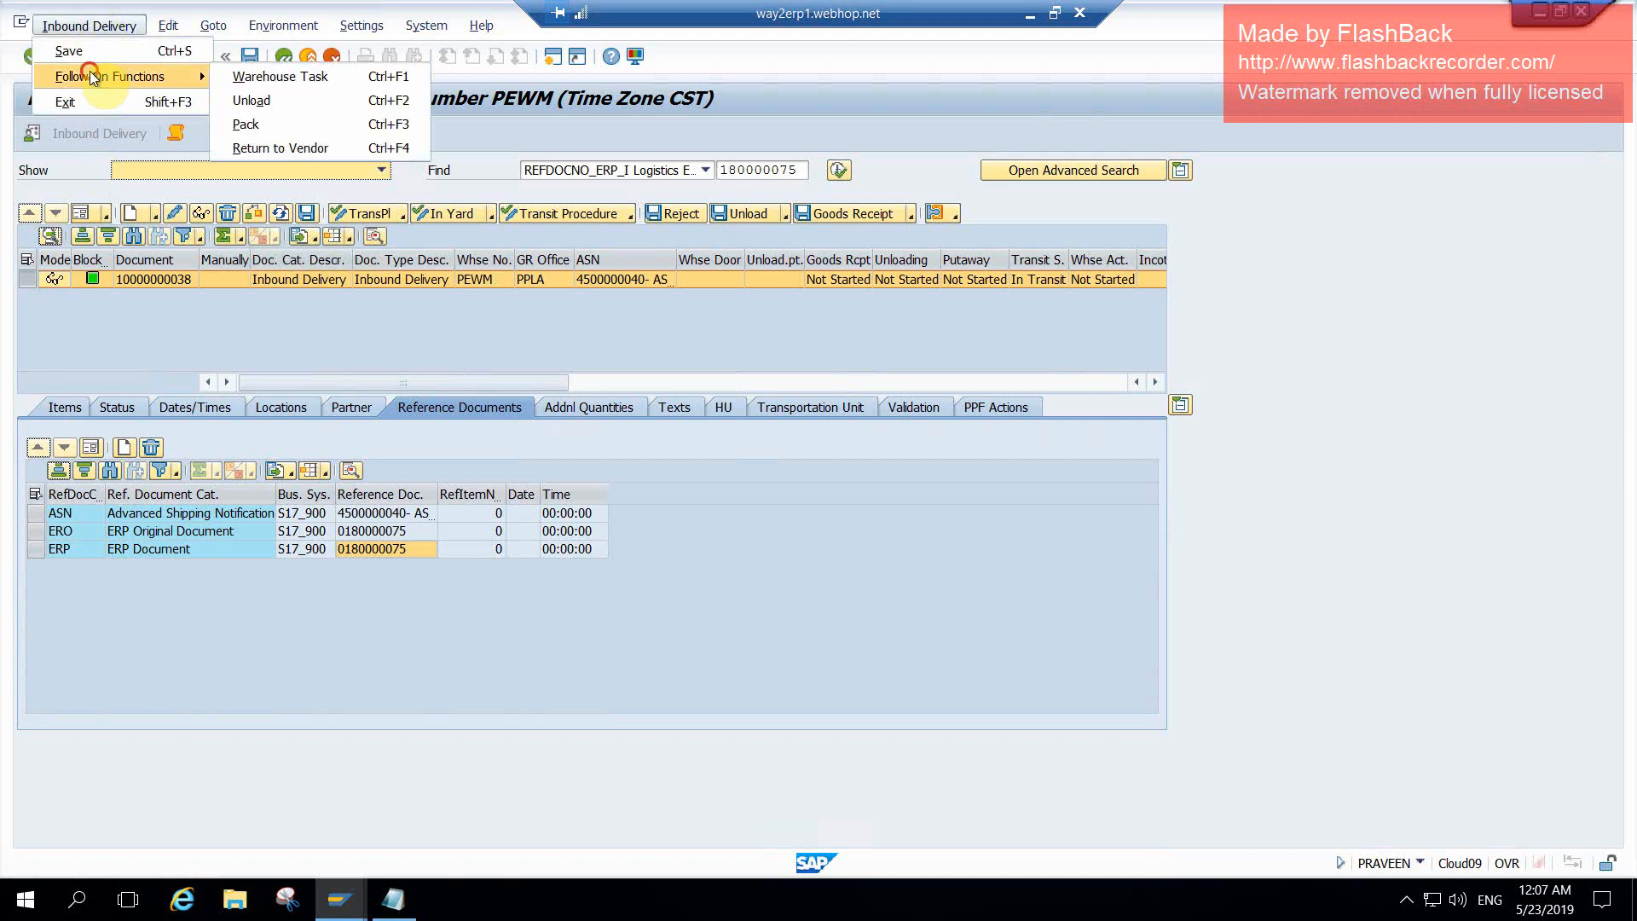
click(282, 76)
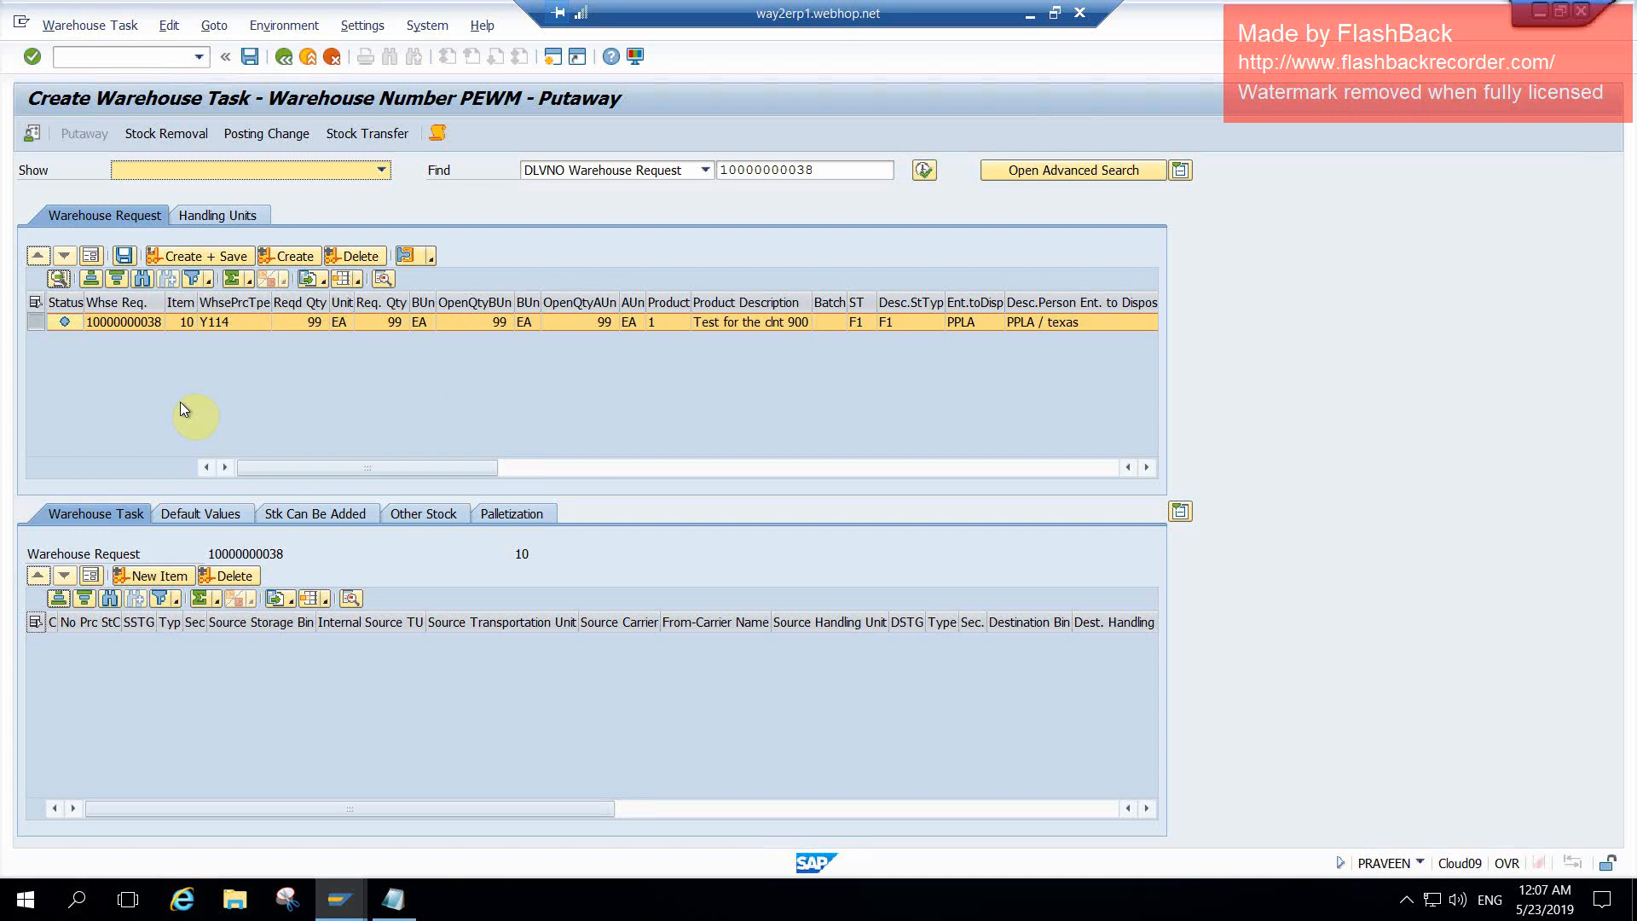
- Set the default destination bin to RACK-01-01-01 and create and save the putaway warehouse task
click(225, 513)
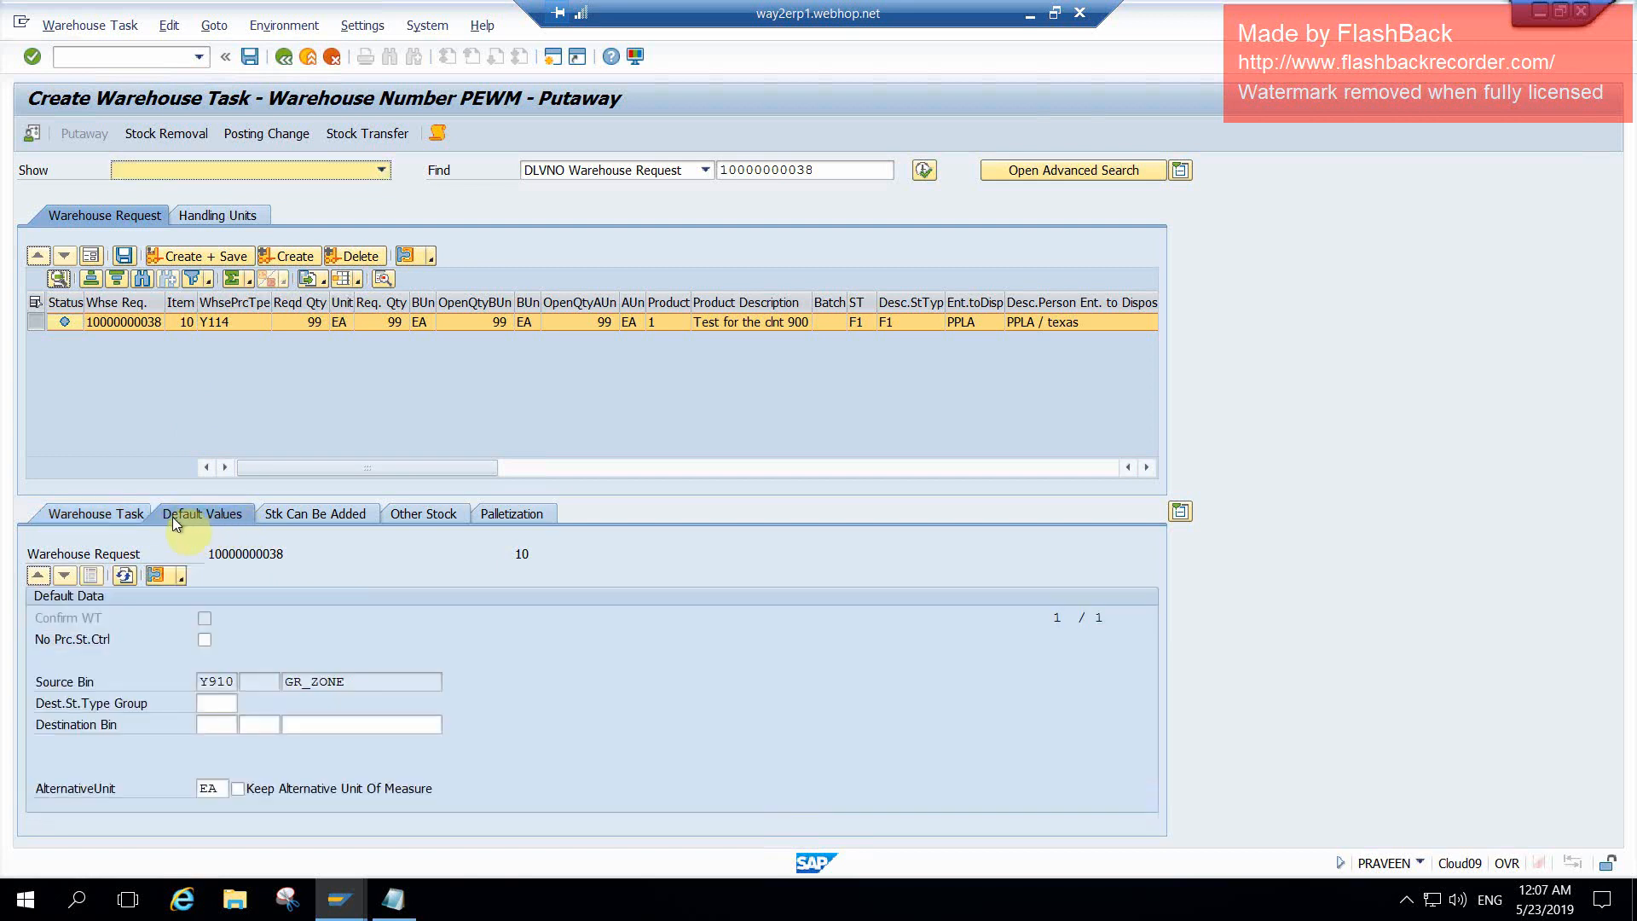
click(333, 725)
key(BackSpace)
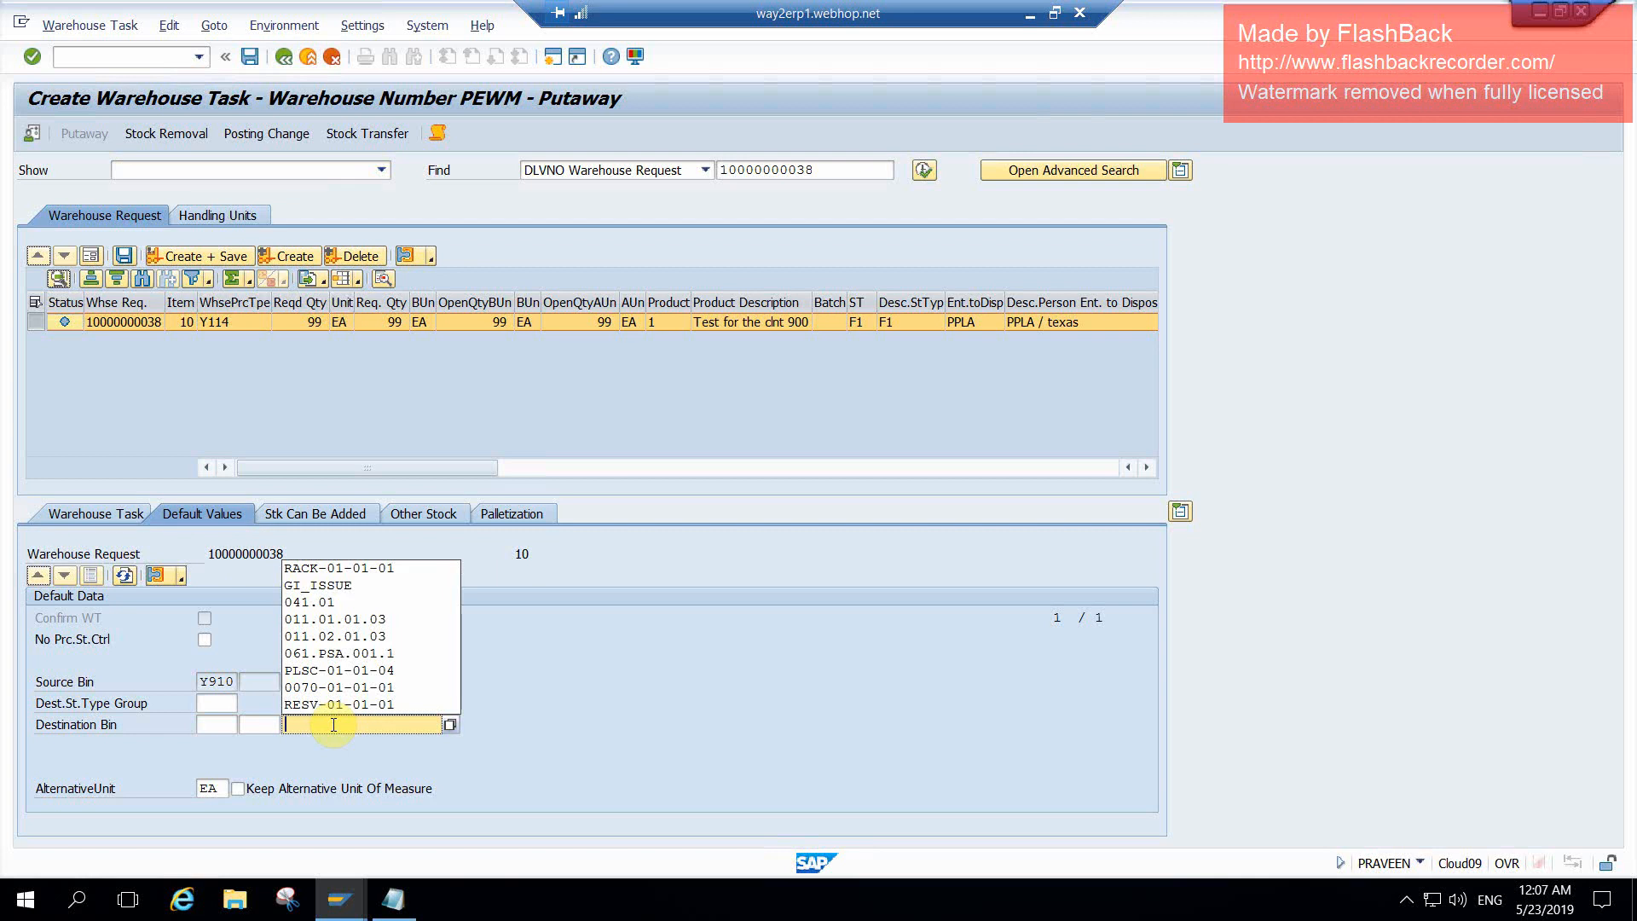
key(Down)
key(Return)
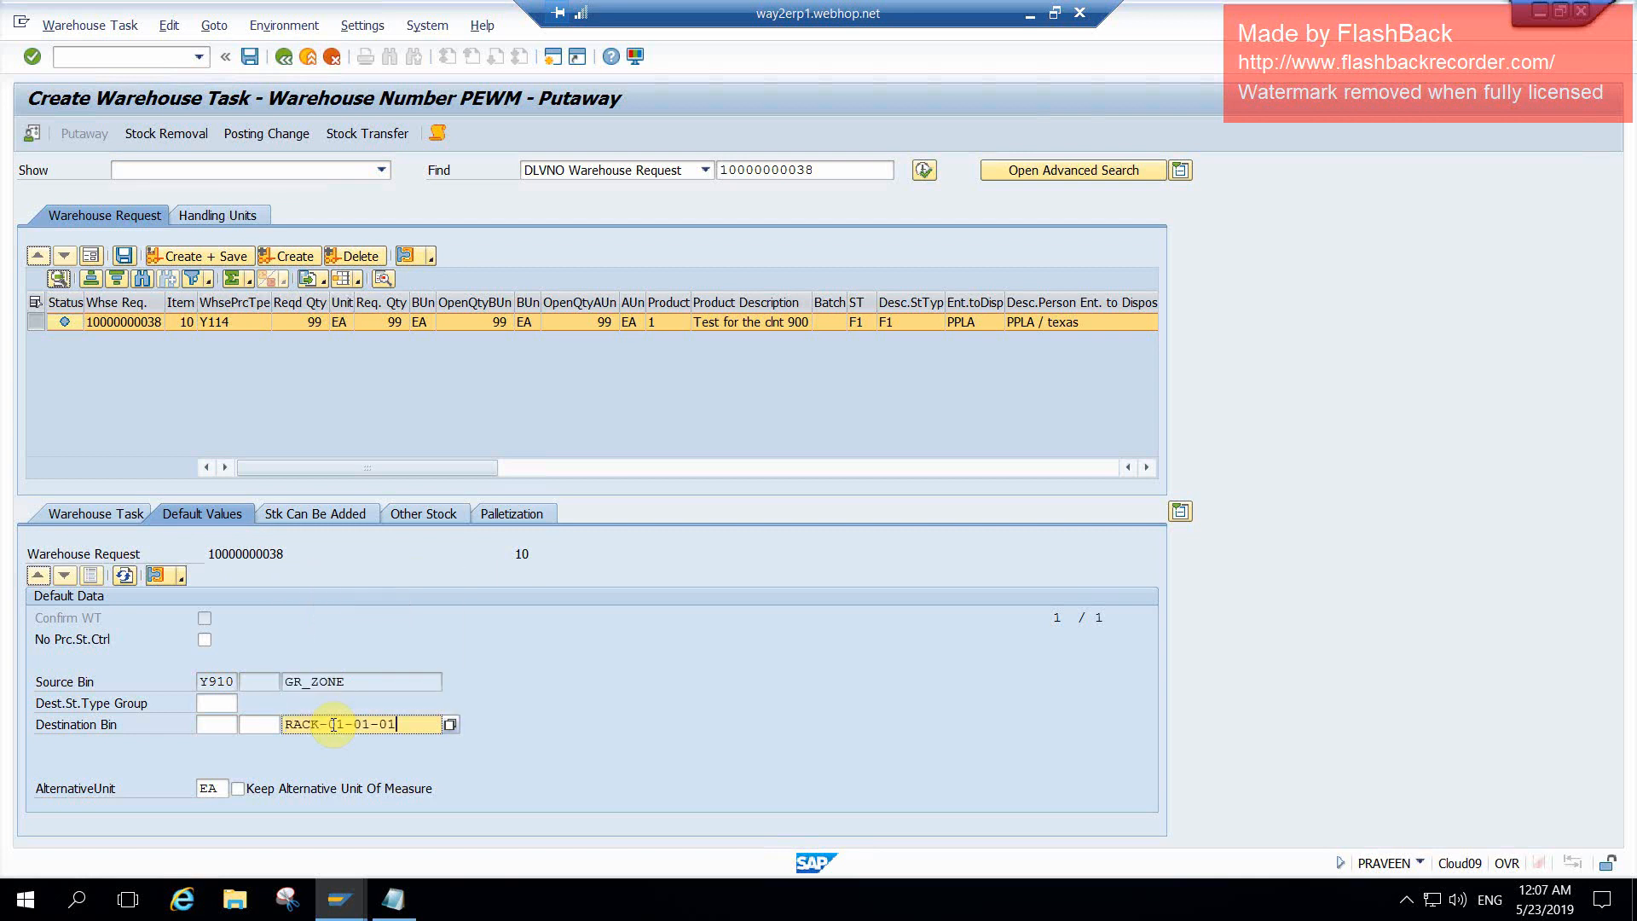
key(Return)
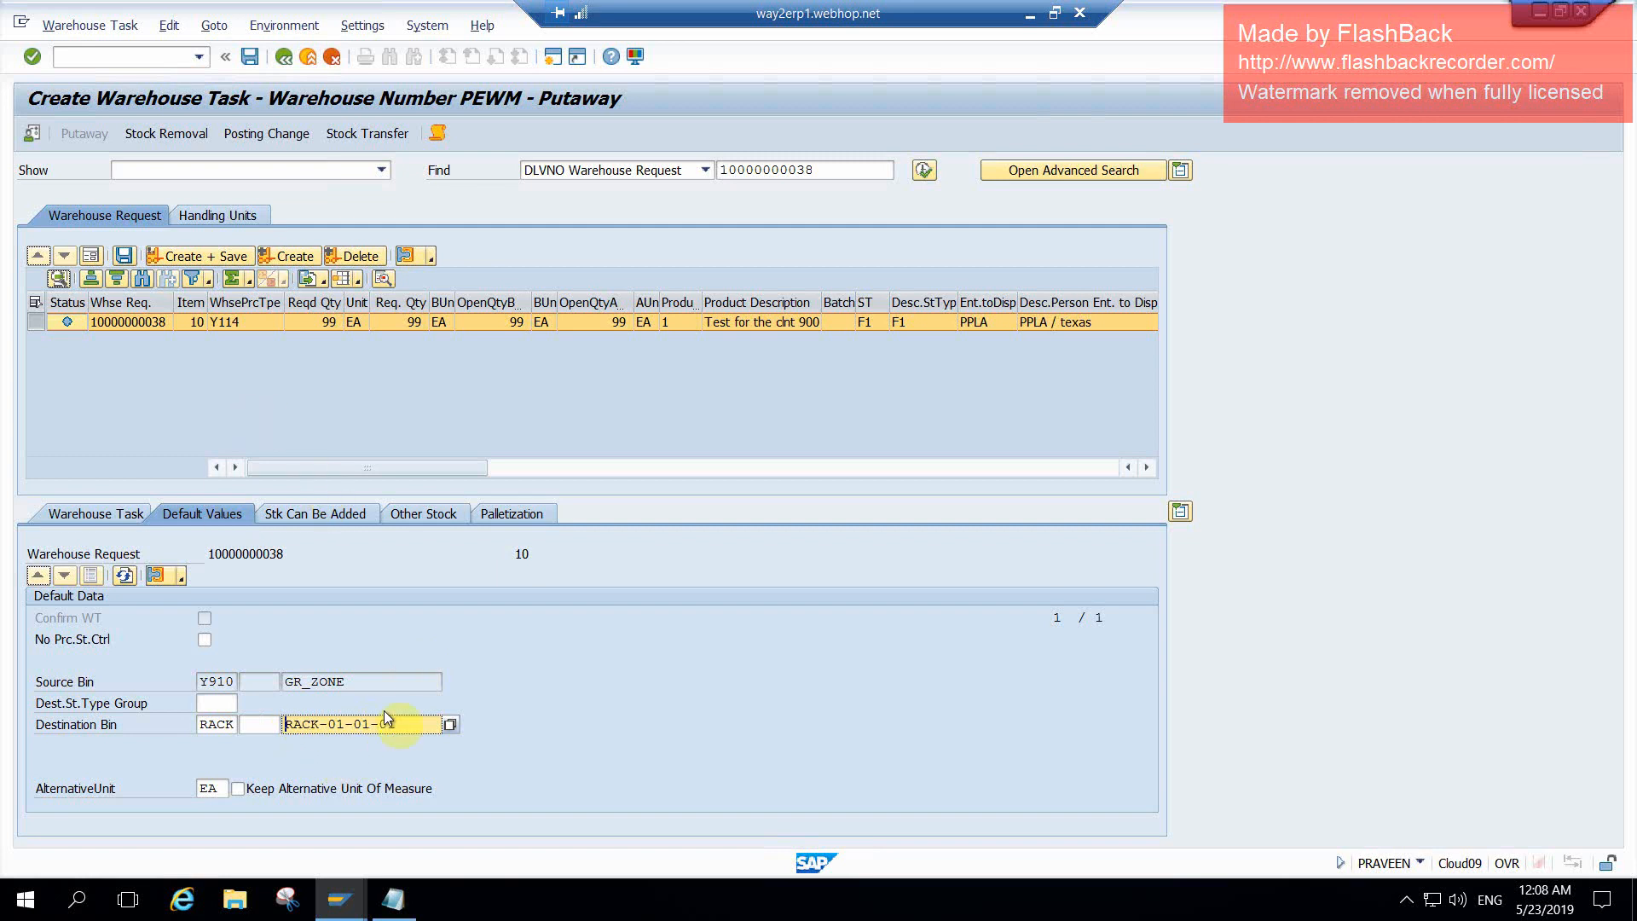
click(198, 257)
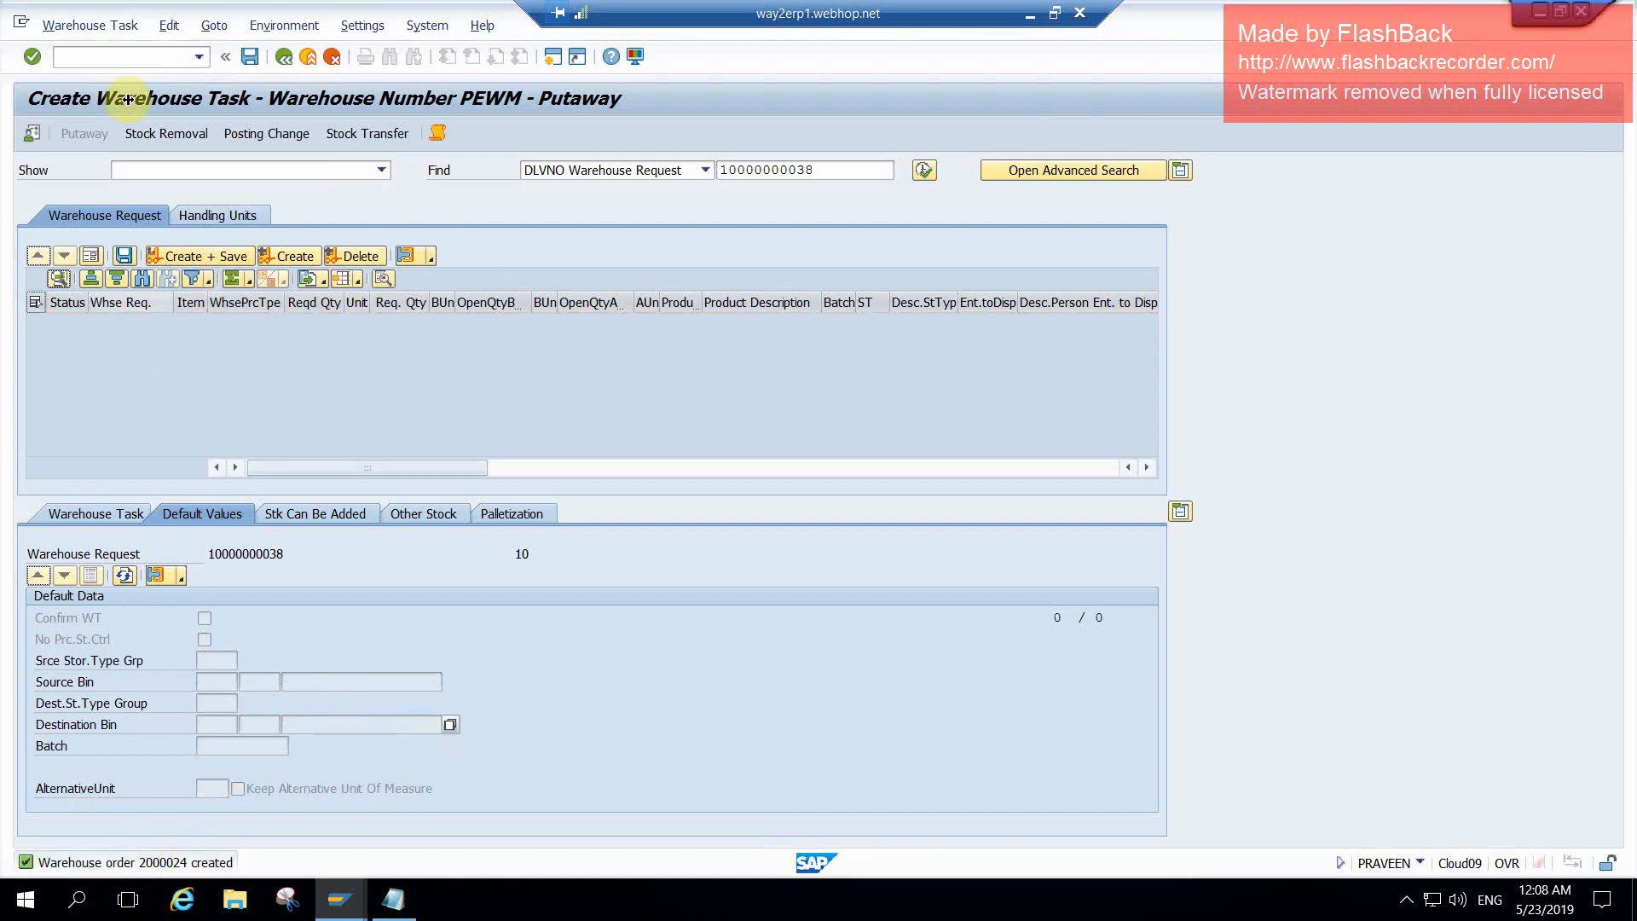
- Open the warehouse task confirmation screen from the created task and select the warehouse order number
click(94, 25)
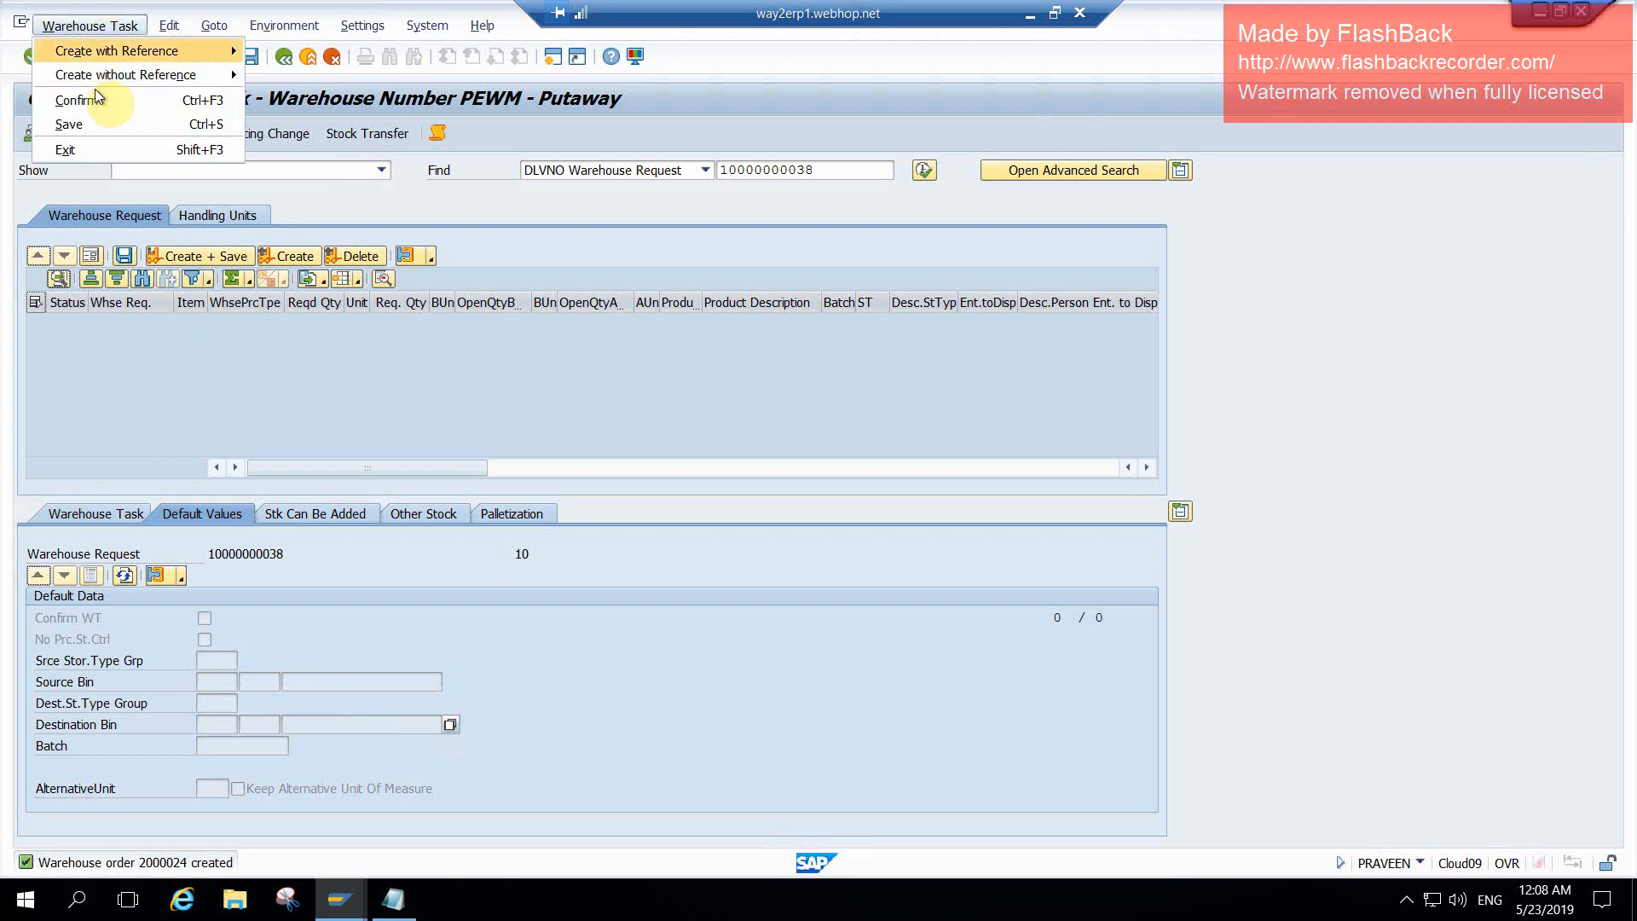
click(95, 101)
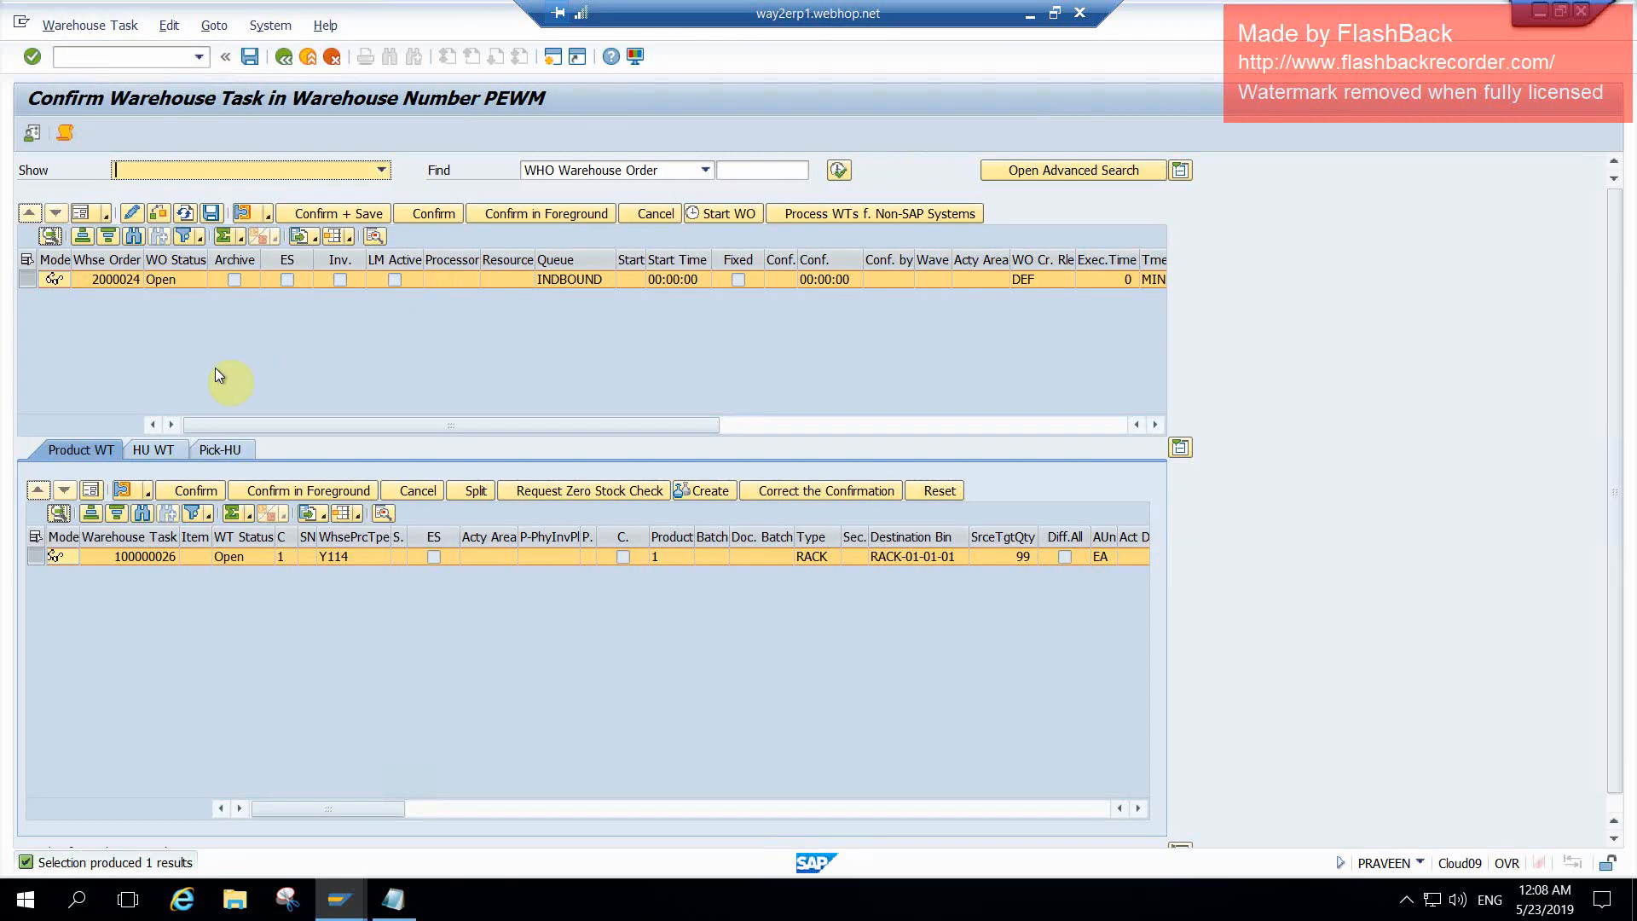
click(121, 280)
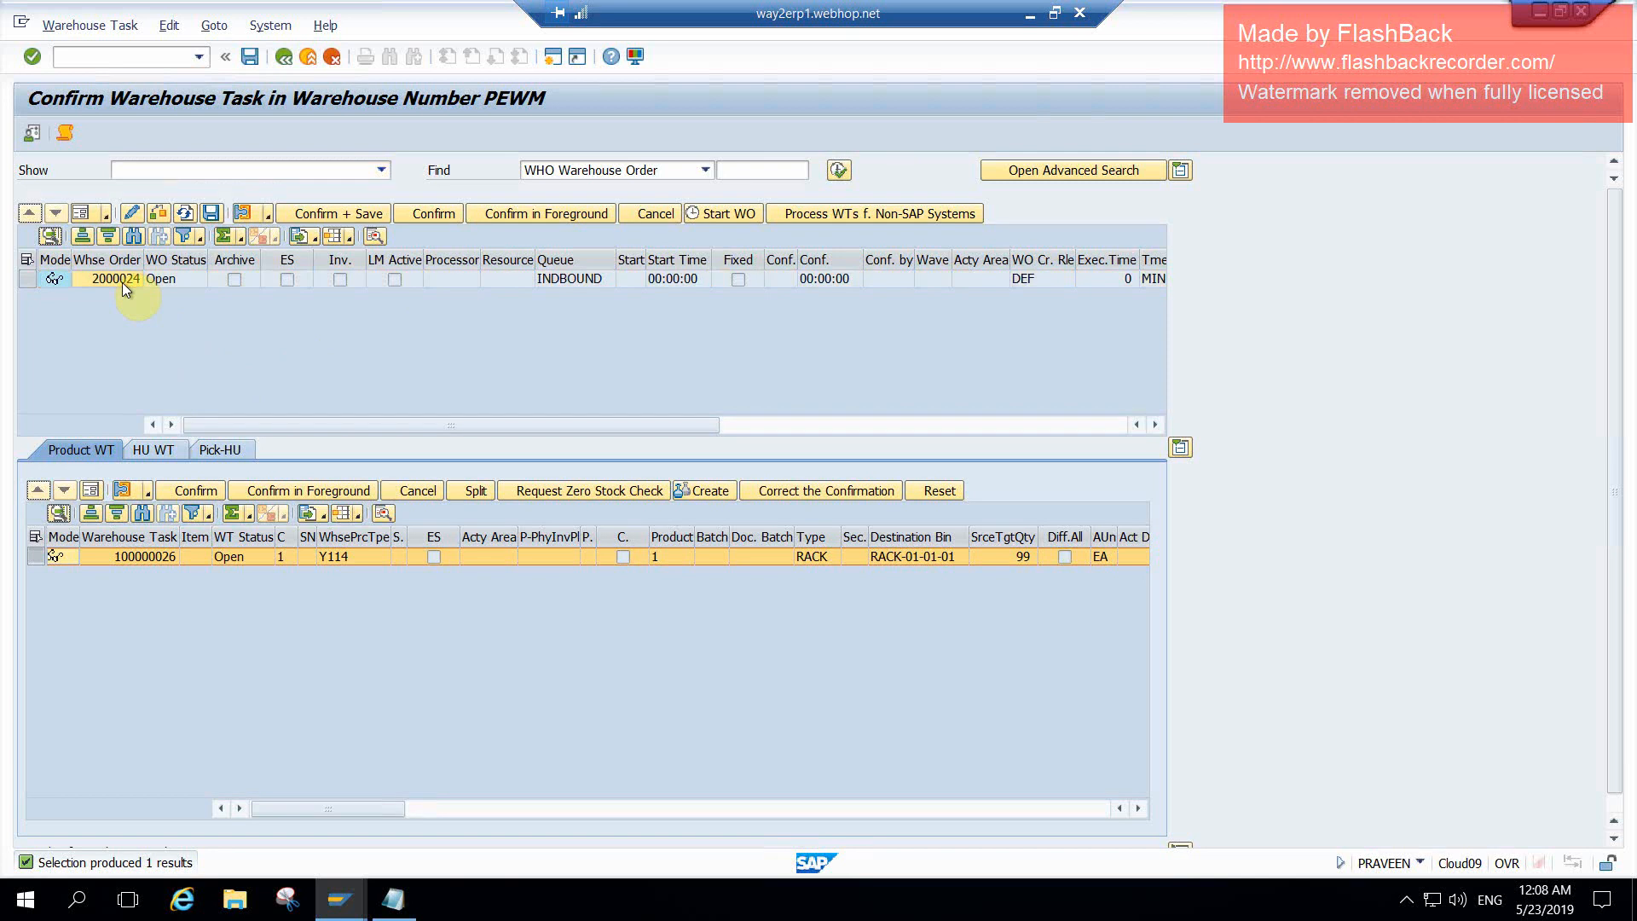
- Open transaction /n/scwm/rfui and log on to warehouse PEWM with the proposed resource and presentation device YE00
click(118, 62)
text(/n/scwm/rfui)
key(Return)
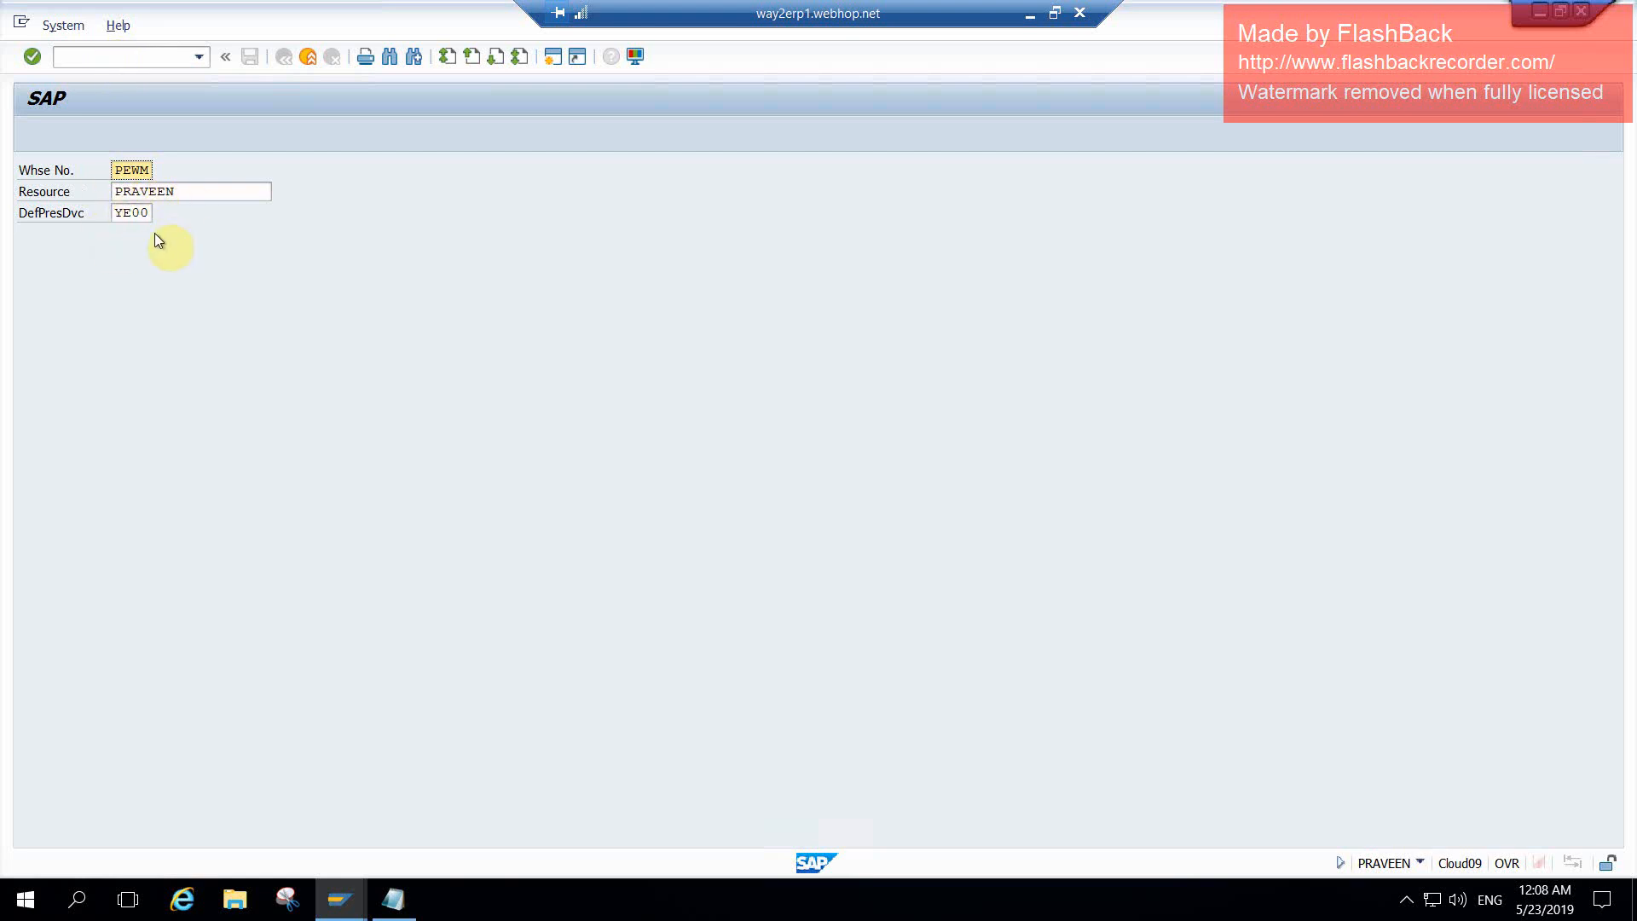
key(Return)
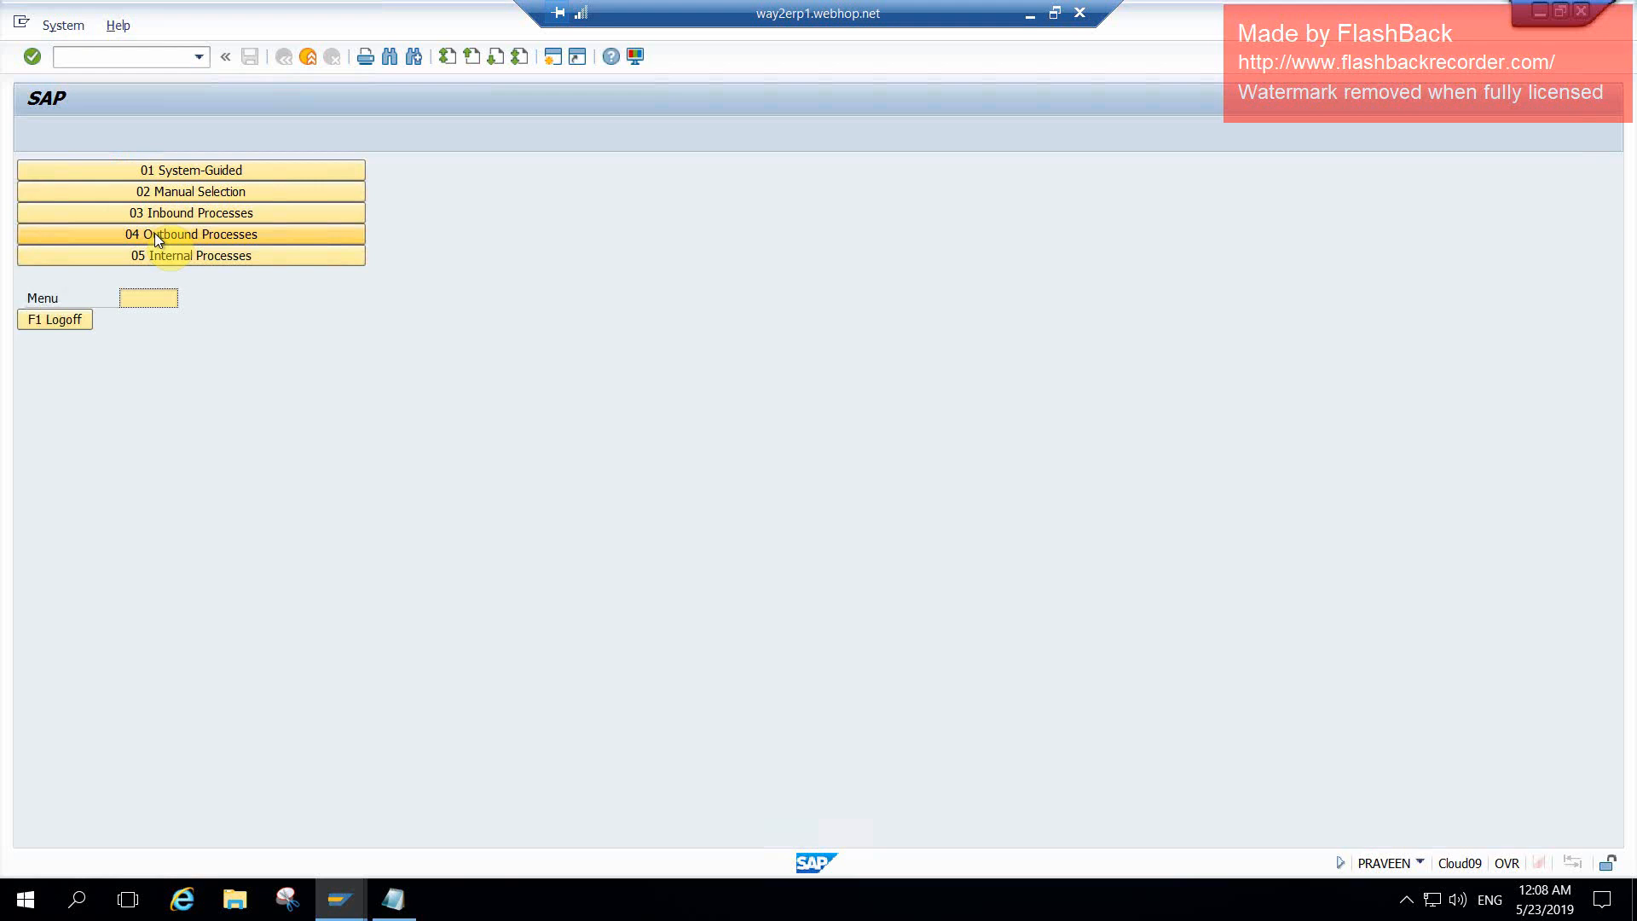
- Select the putaway warehouse order manually by its warehouse order number and accept its source data
click(213, 195)
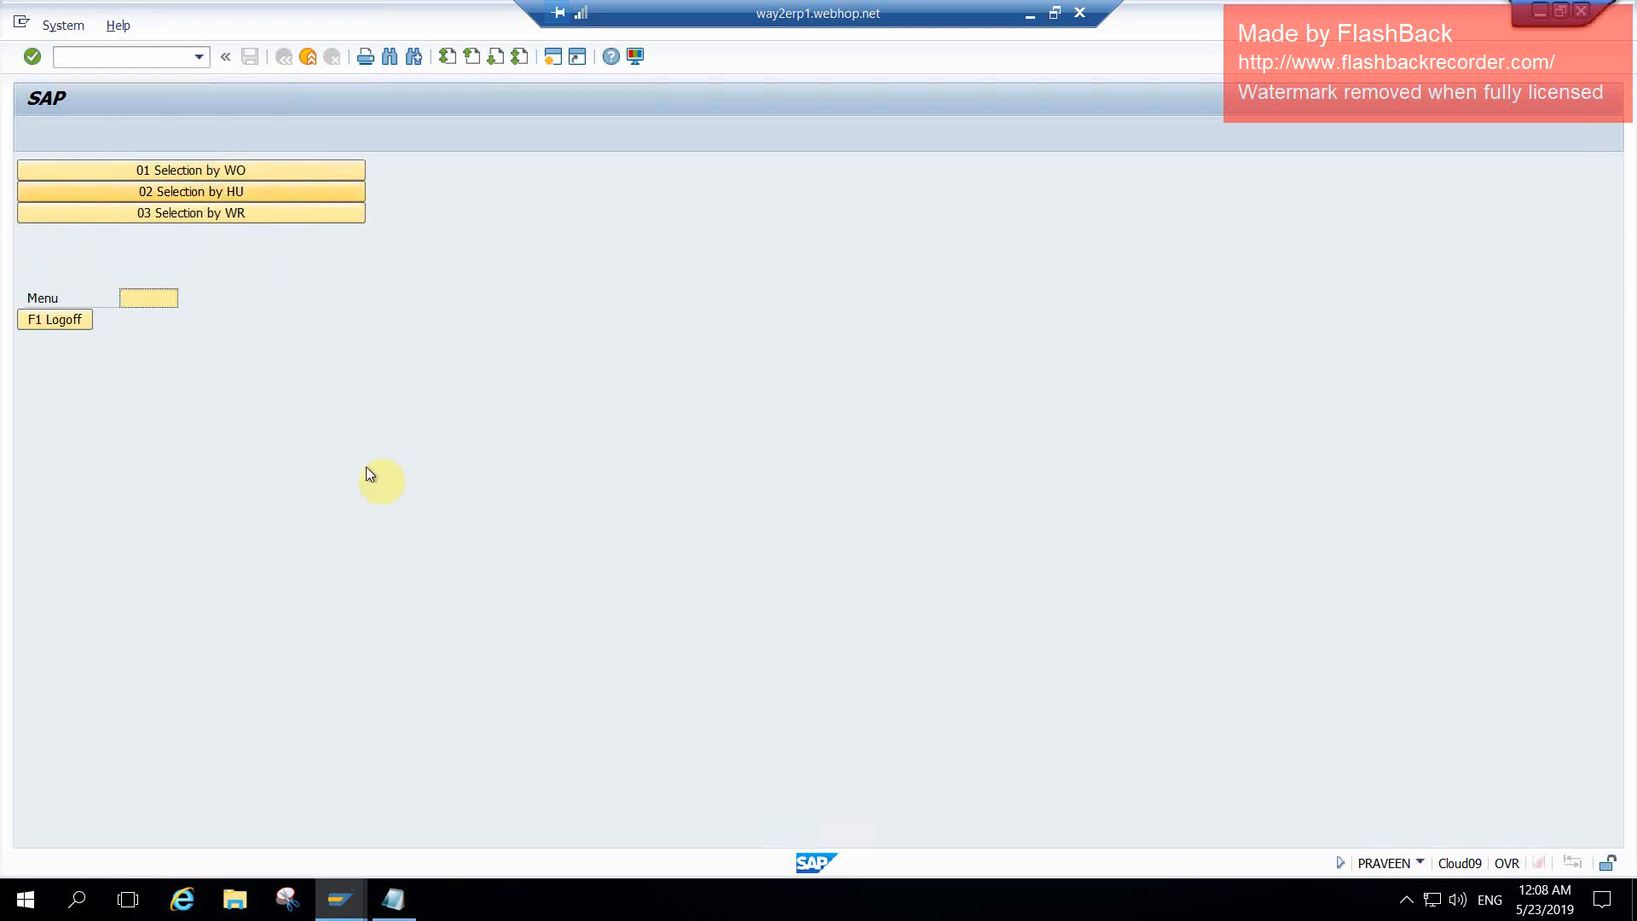
click(303, 172)
text(2000024)
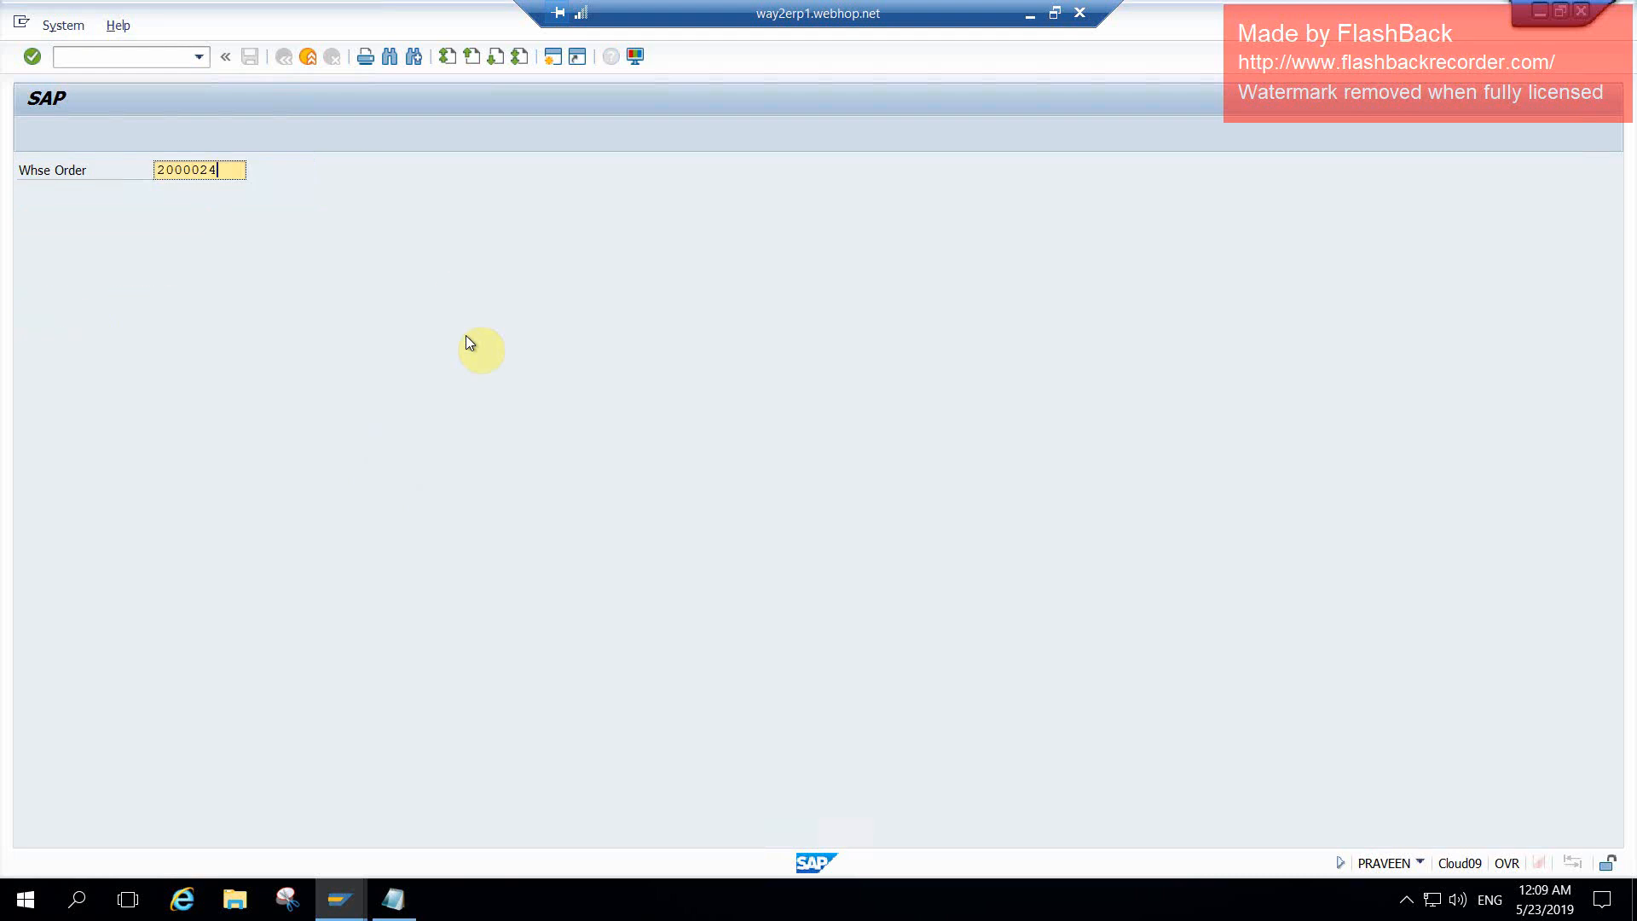
key(Return)
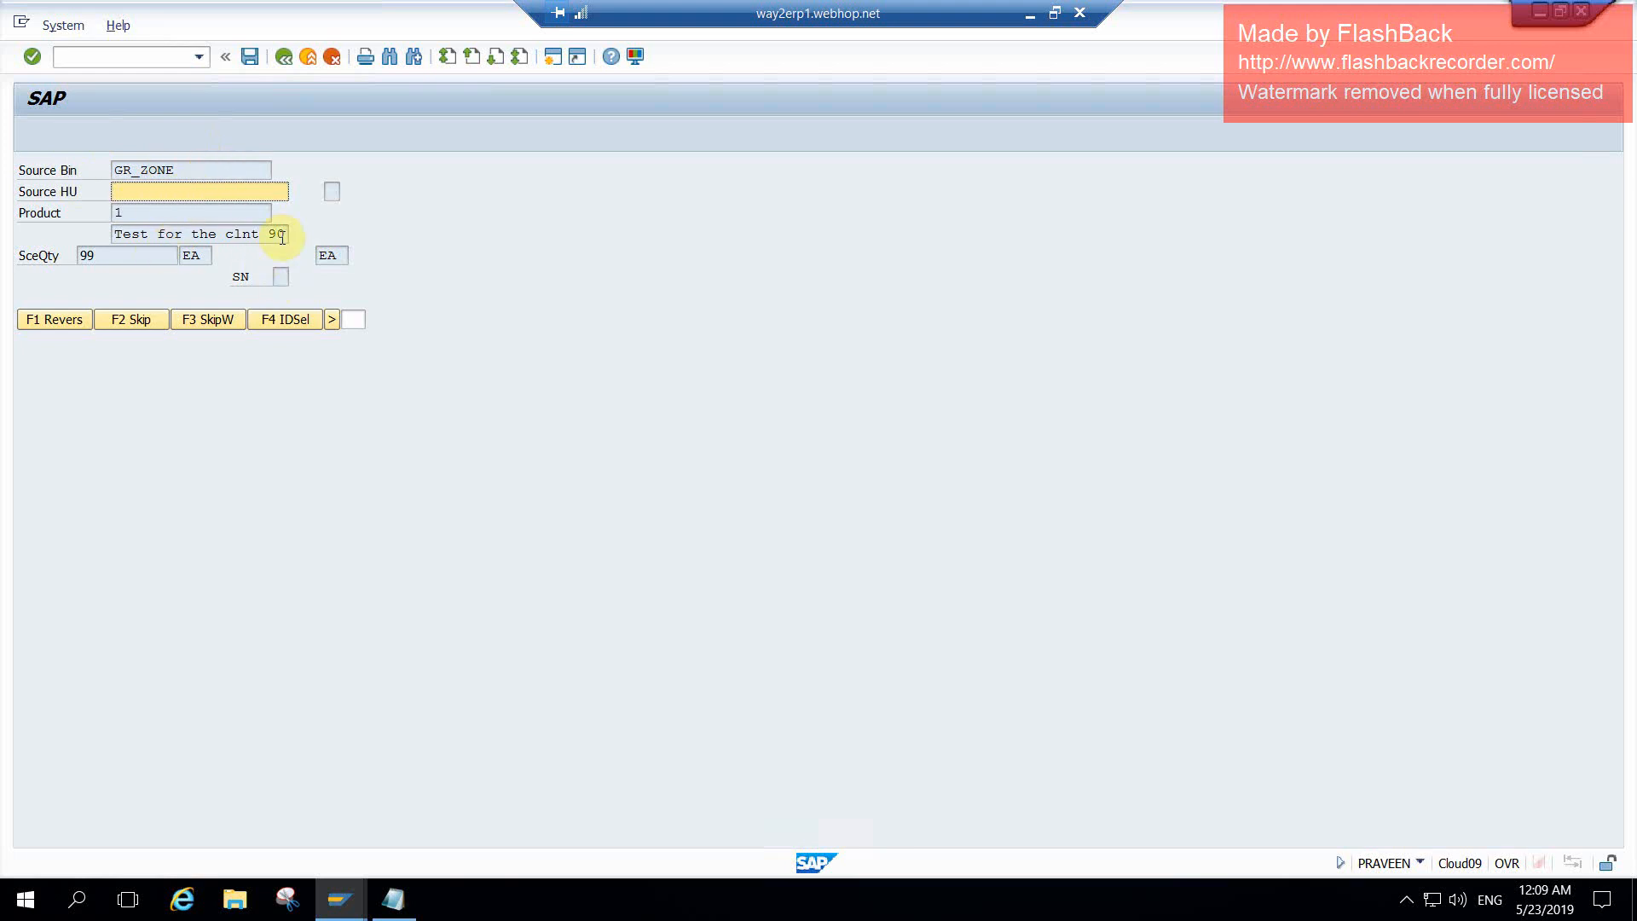
key(Return)
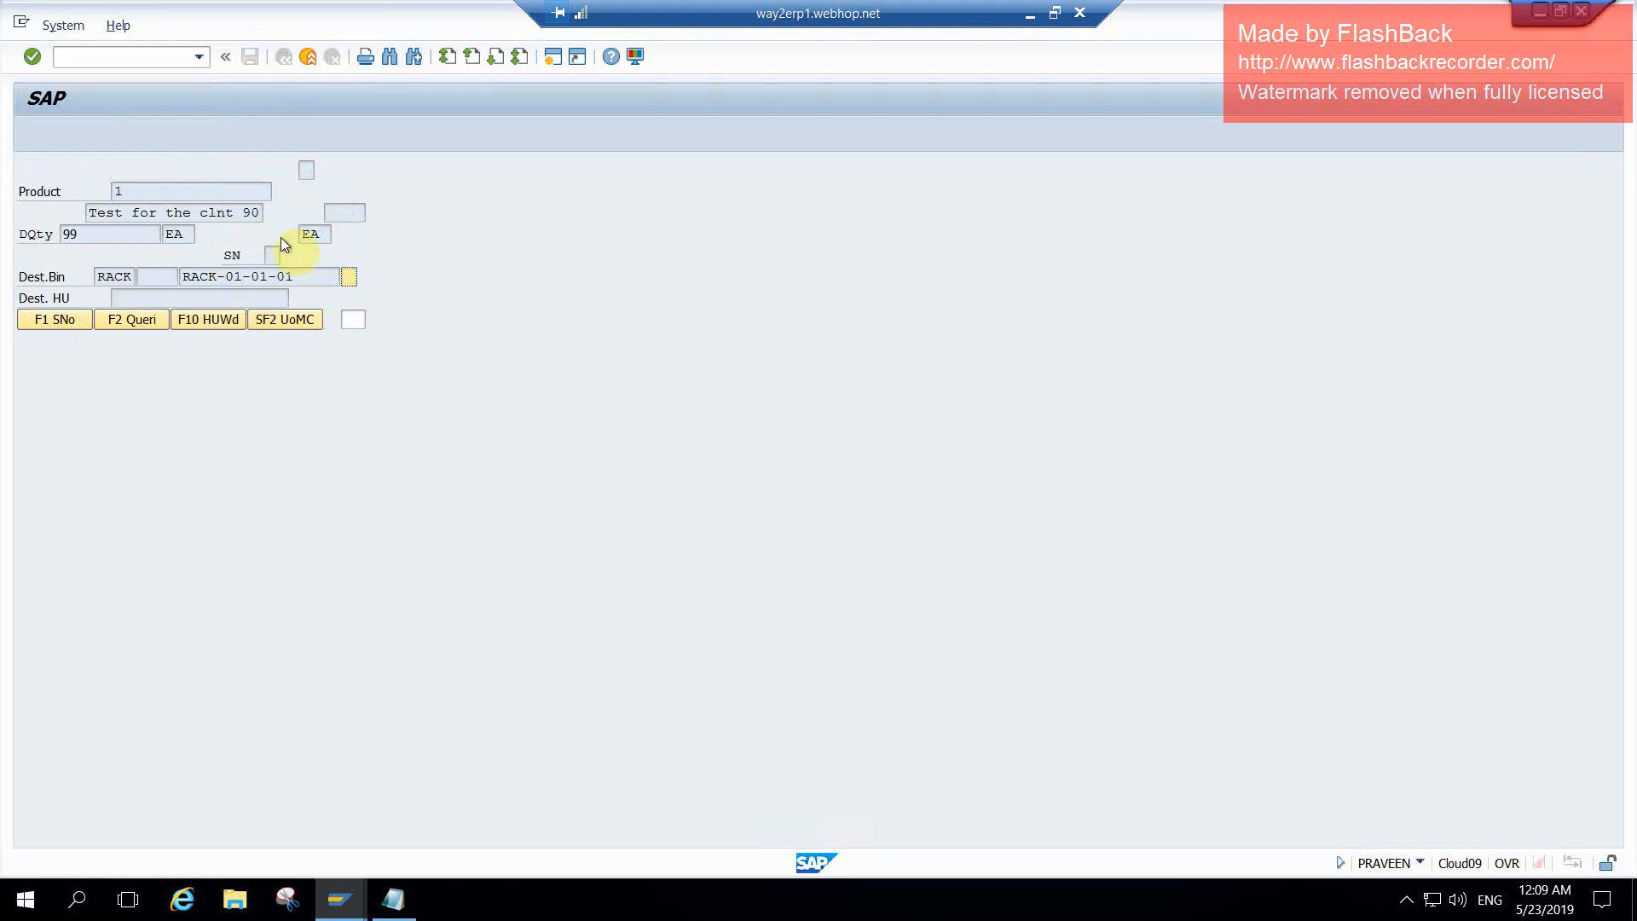
- Confirm the putaway into destination bin RACK-01-01-01 with bin verification value 1
drag(292, 276, 180, 281)
click(180, 281)
click(350, 277)
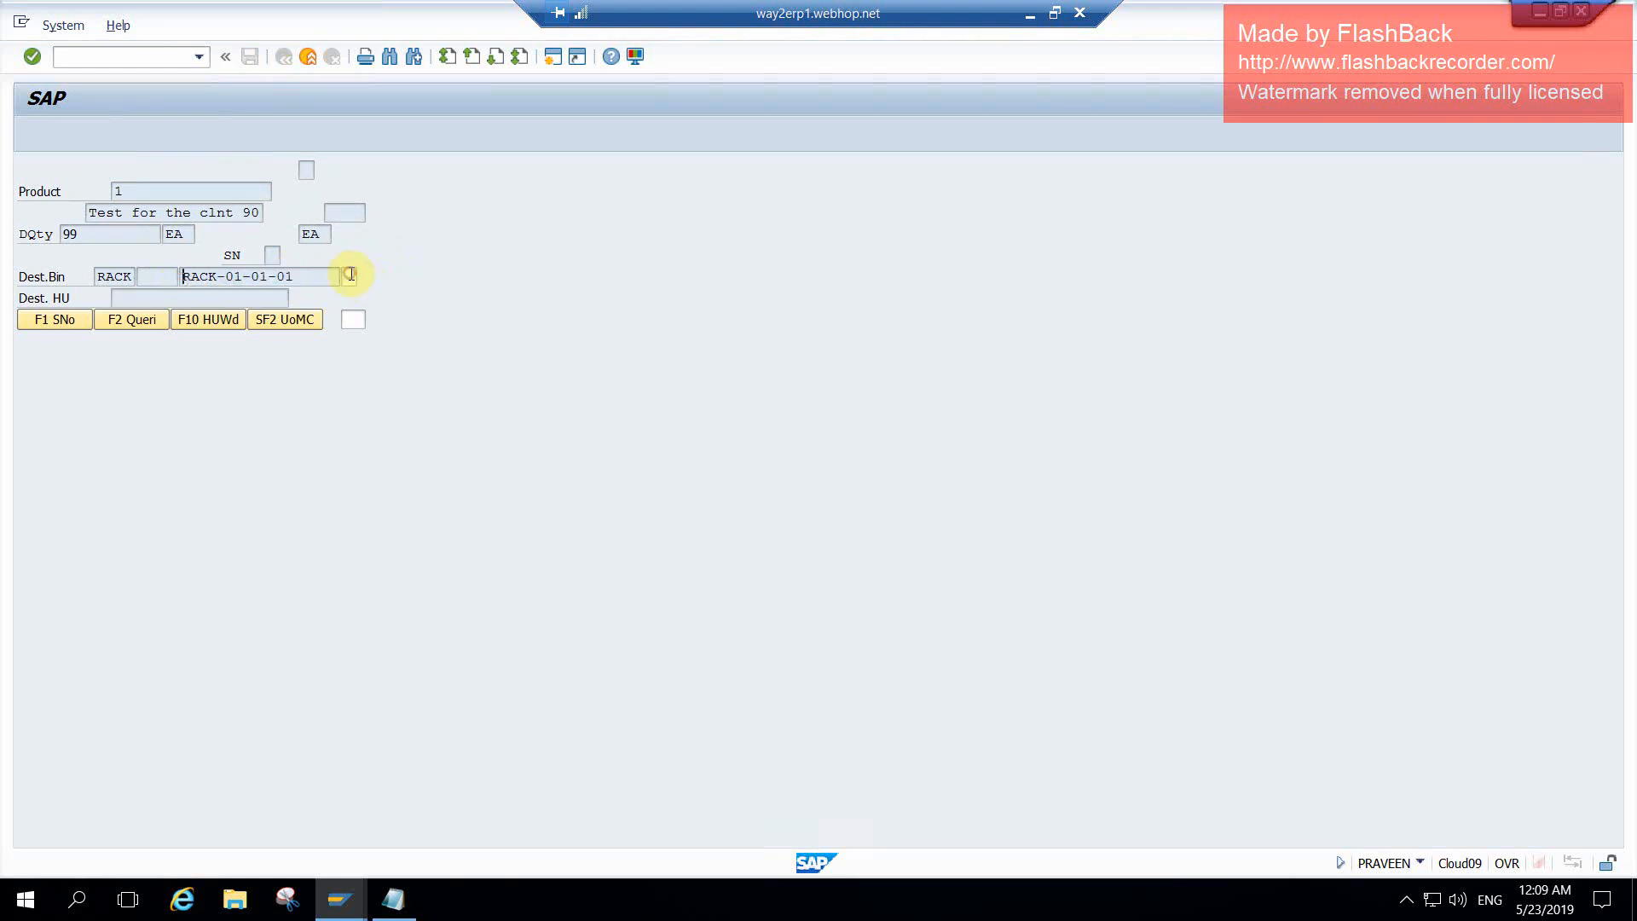
text(1)
key(Return)
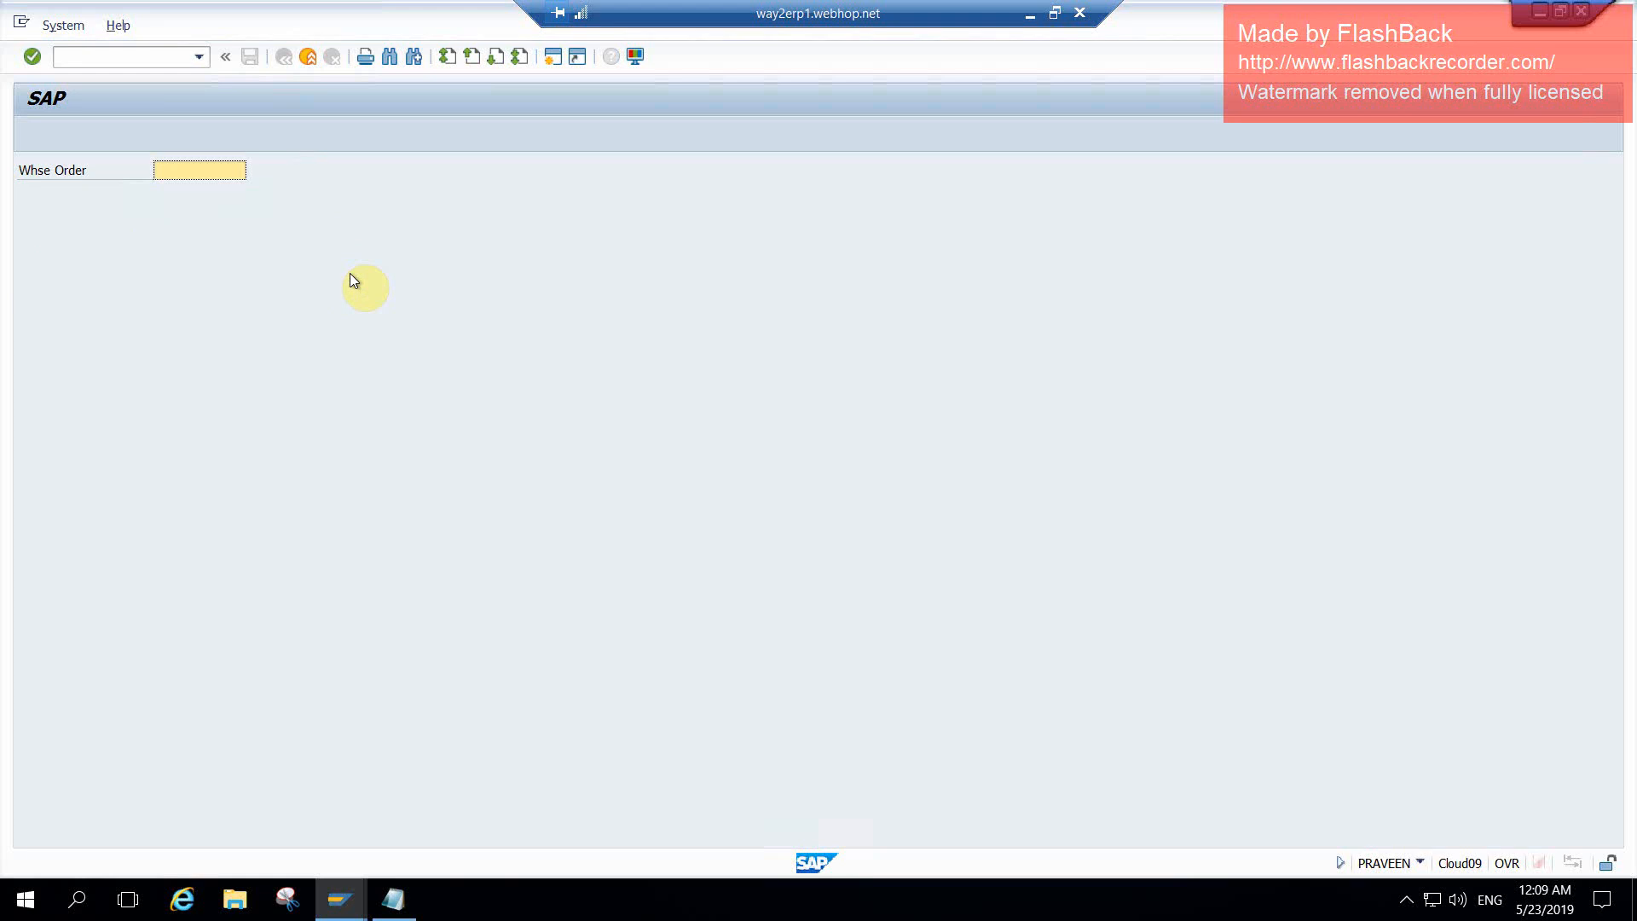
- Open transaction /n/scwm/prdi, find the inbound delivery for ERP document 180000075, and check its goods receipt status
click(156, 57)
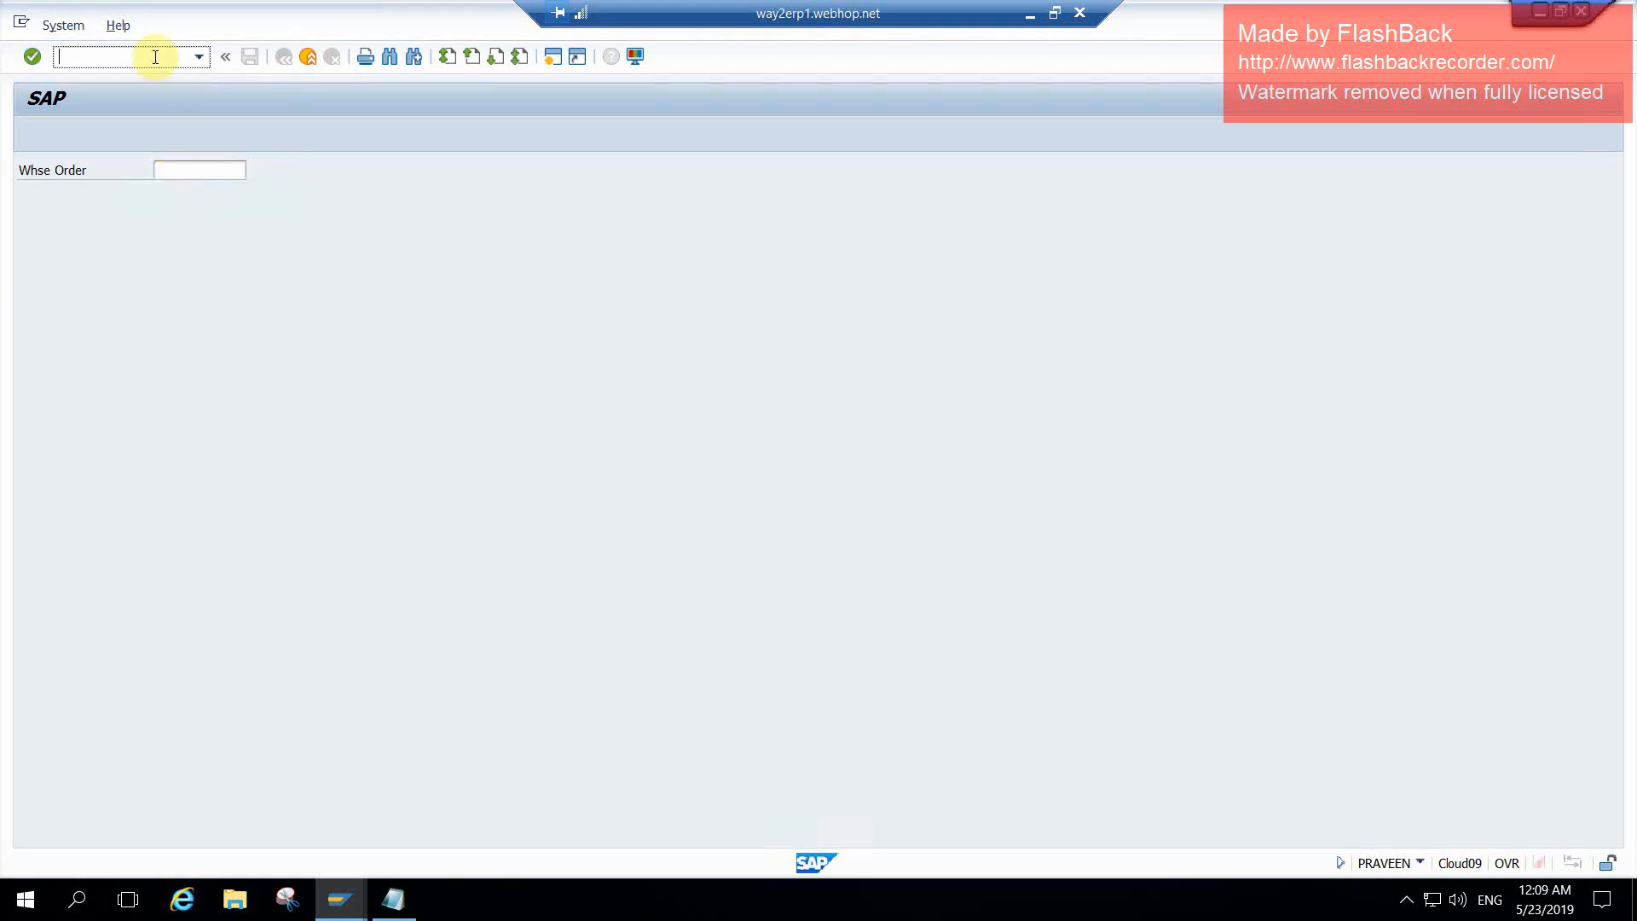
text(/n/scwm/prdi)
key(Return)
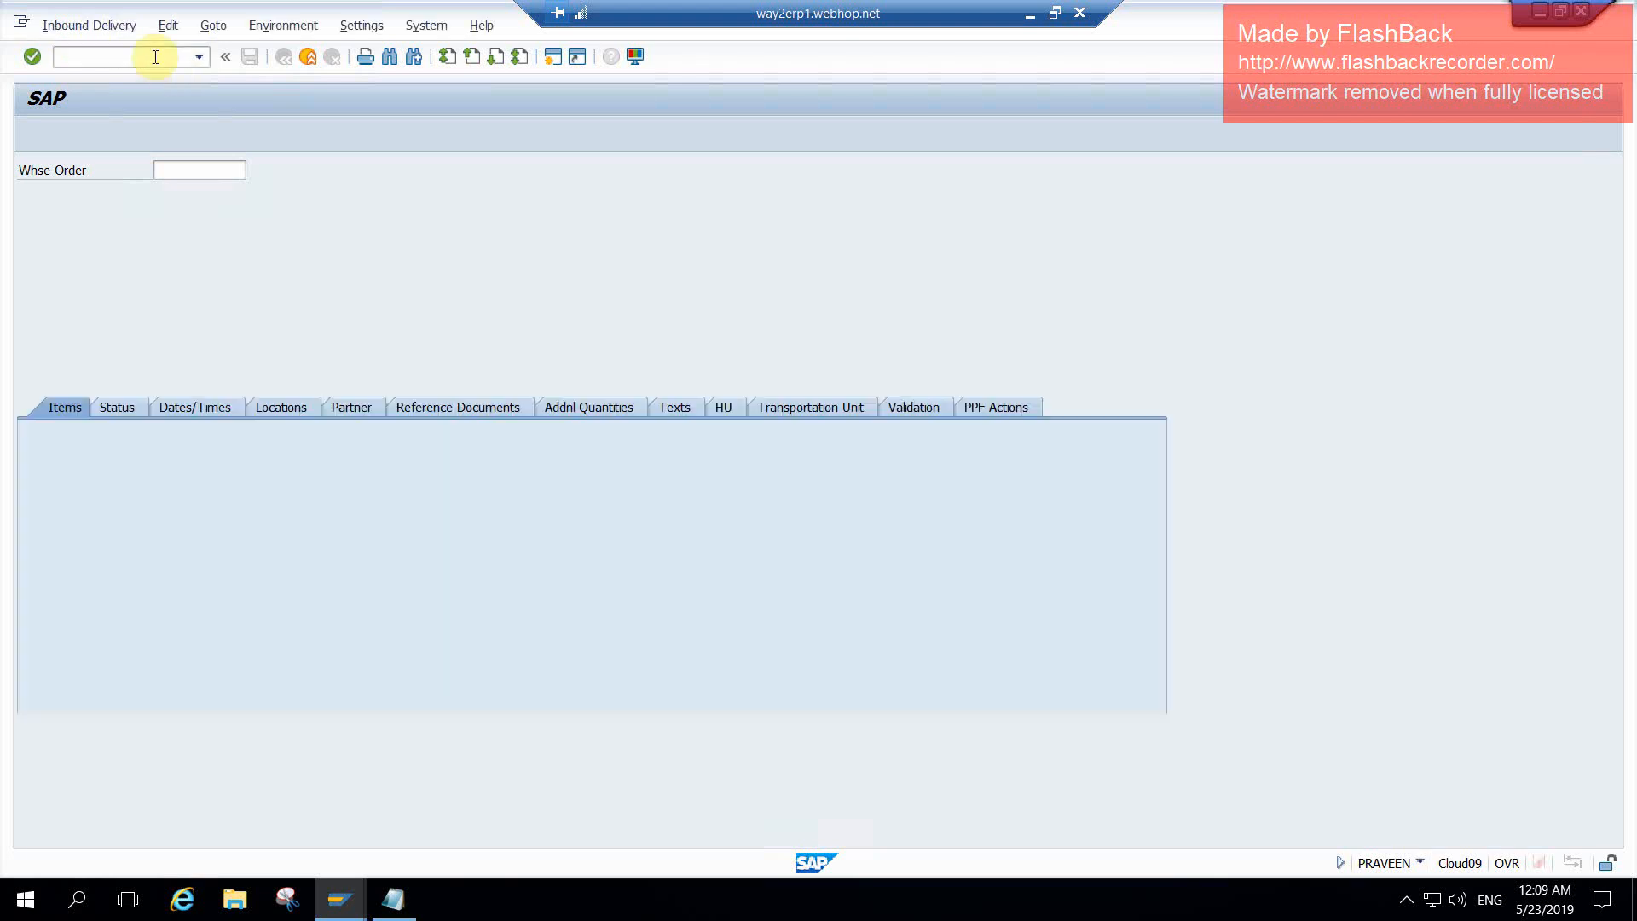
click(768, 168)
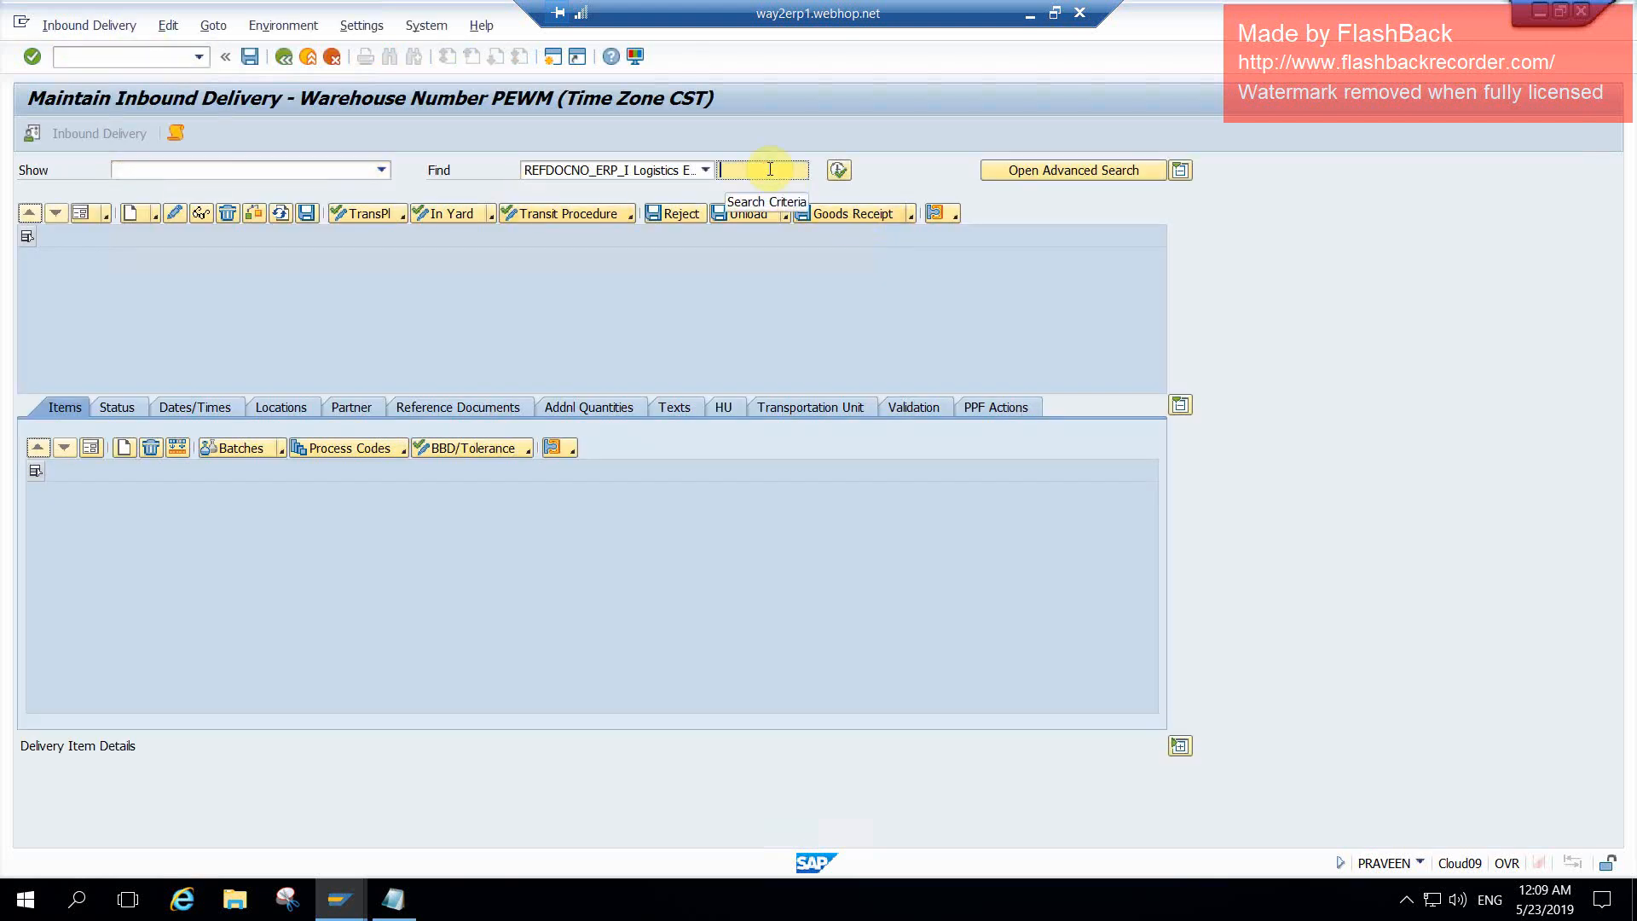
key(BackSpace)
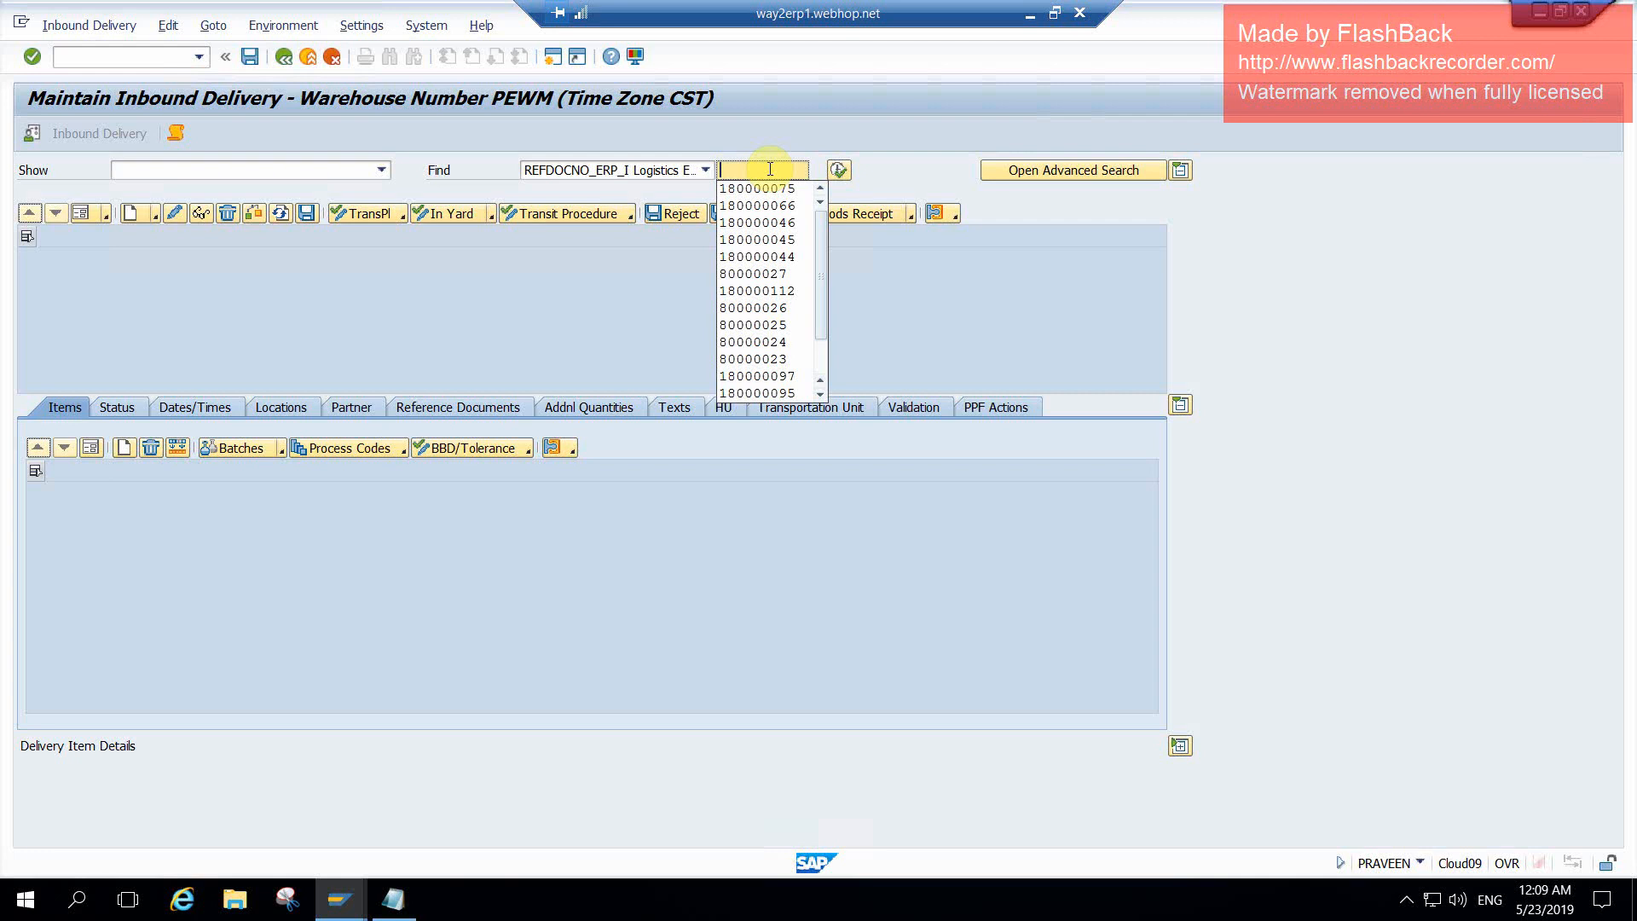
key(Down)
key(Return)
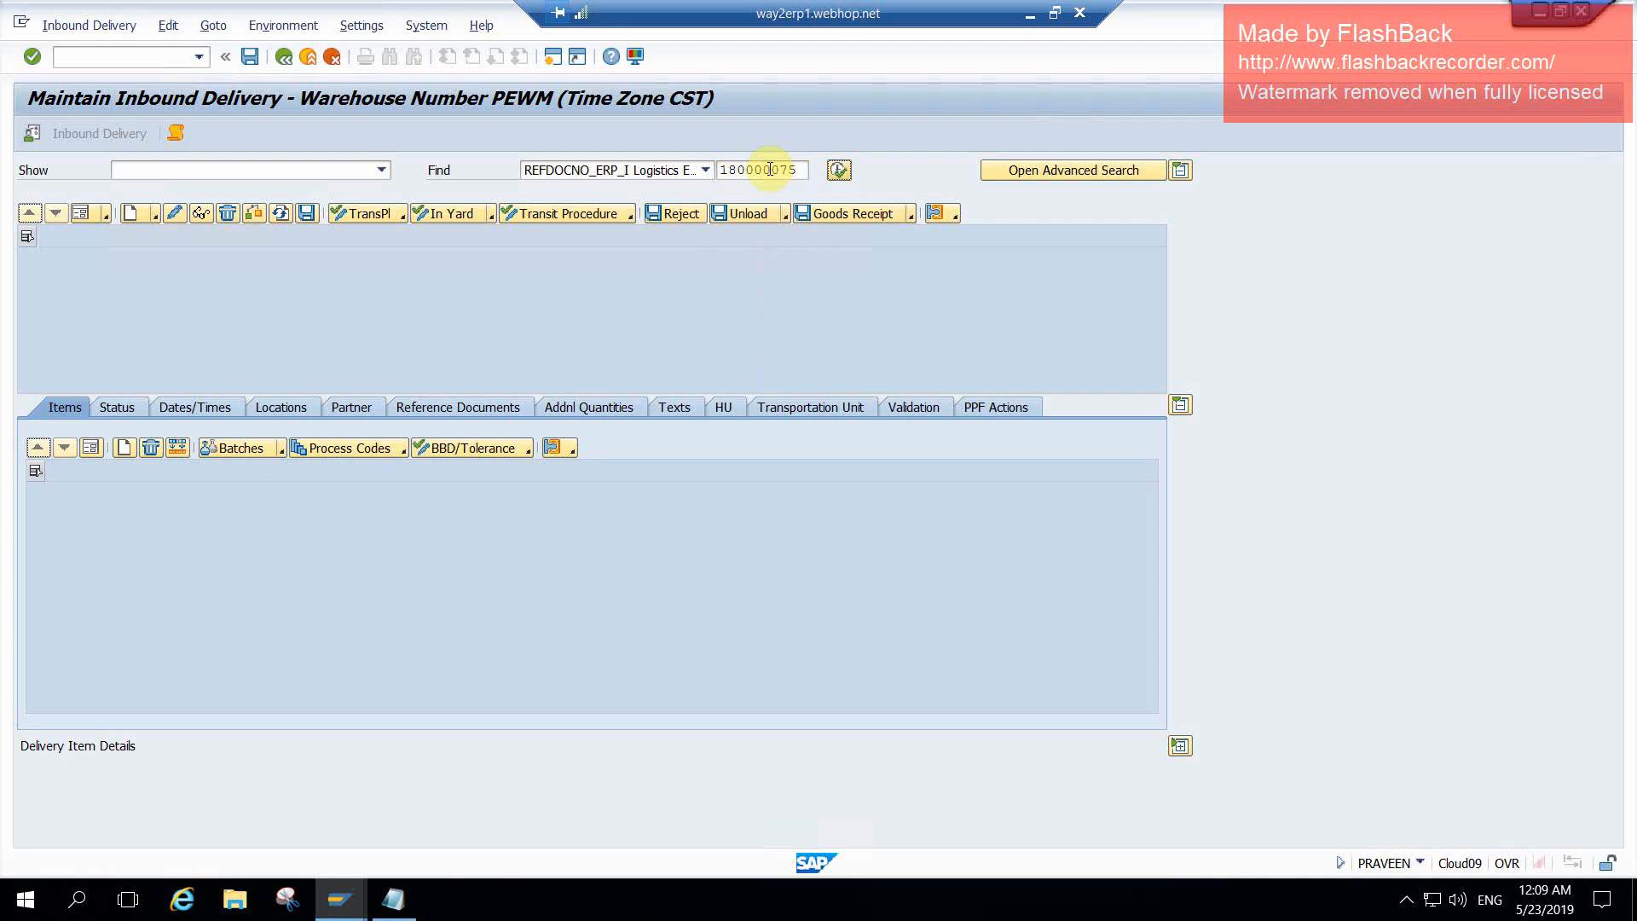
click(838, 171)
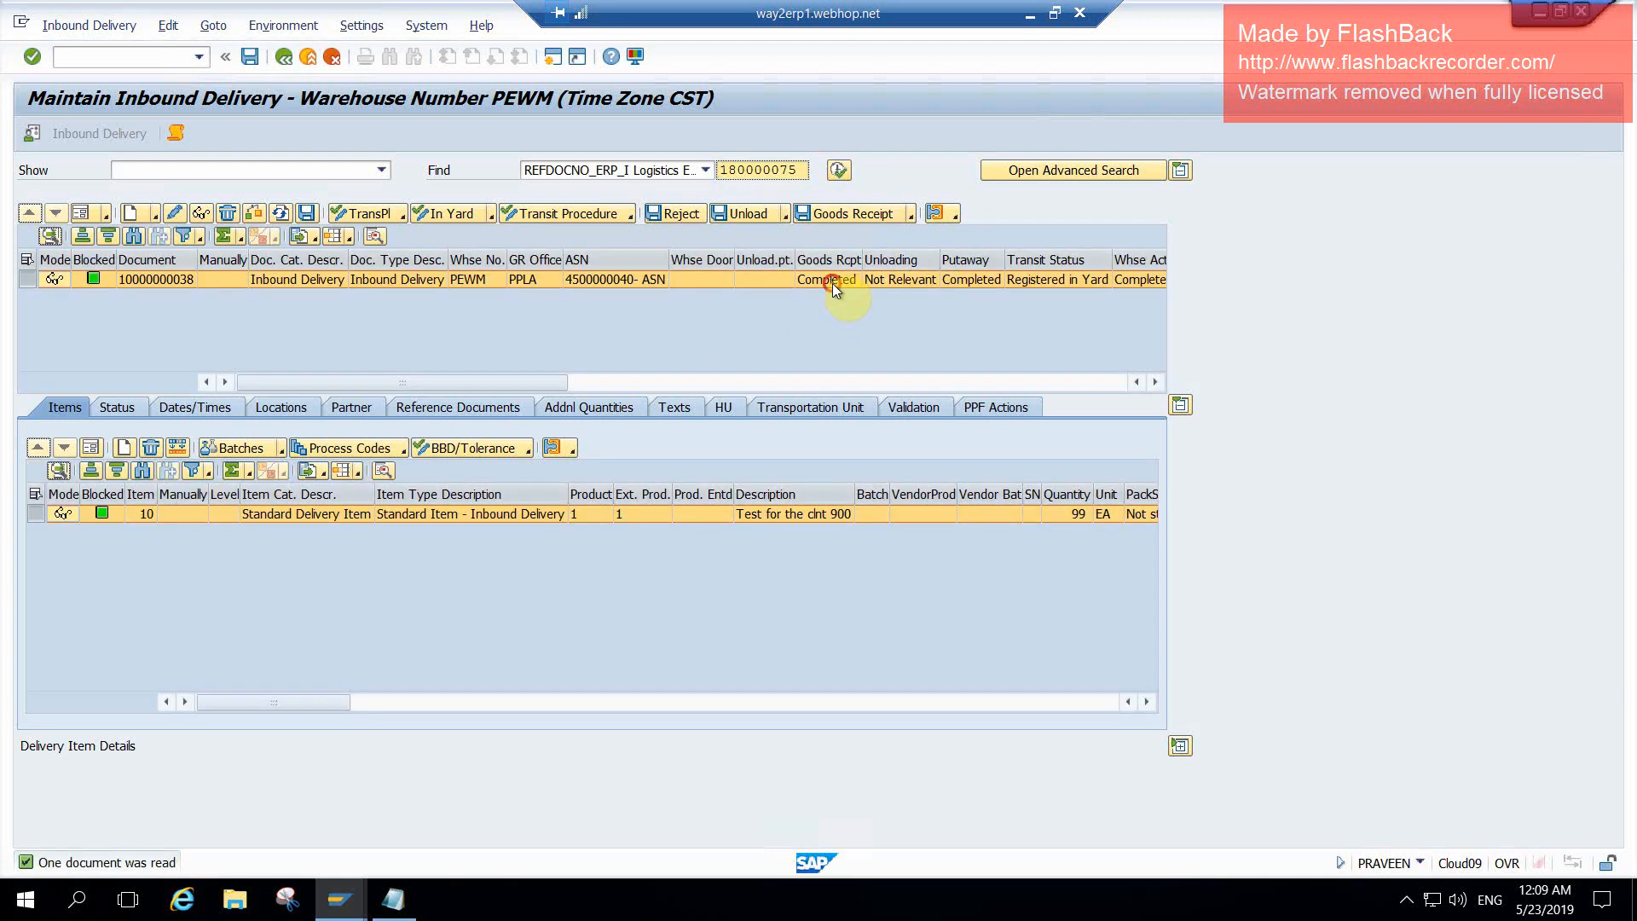
click(832, 281)
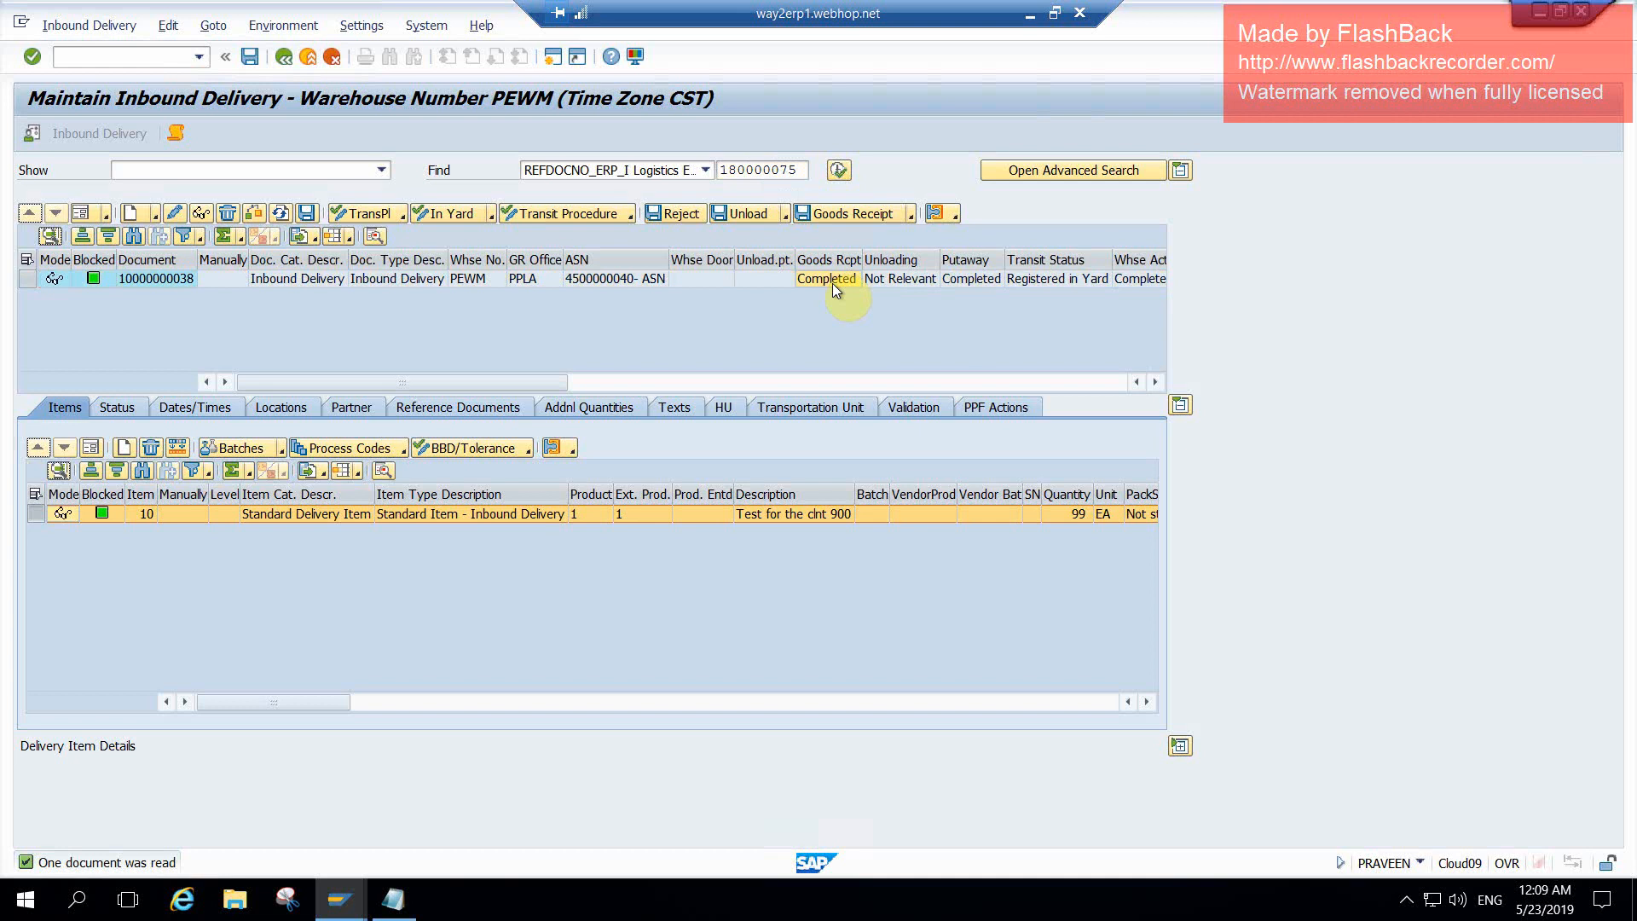
click(28, 280)
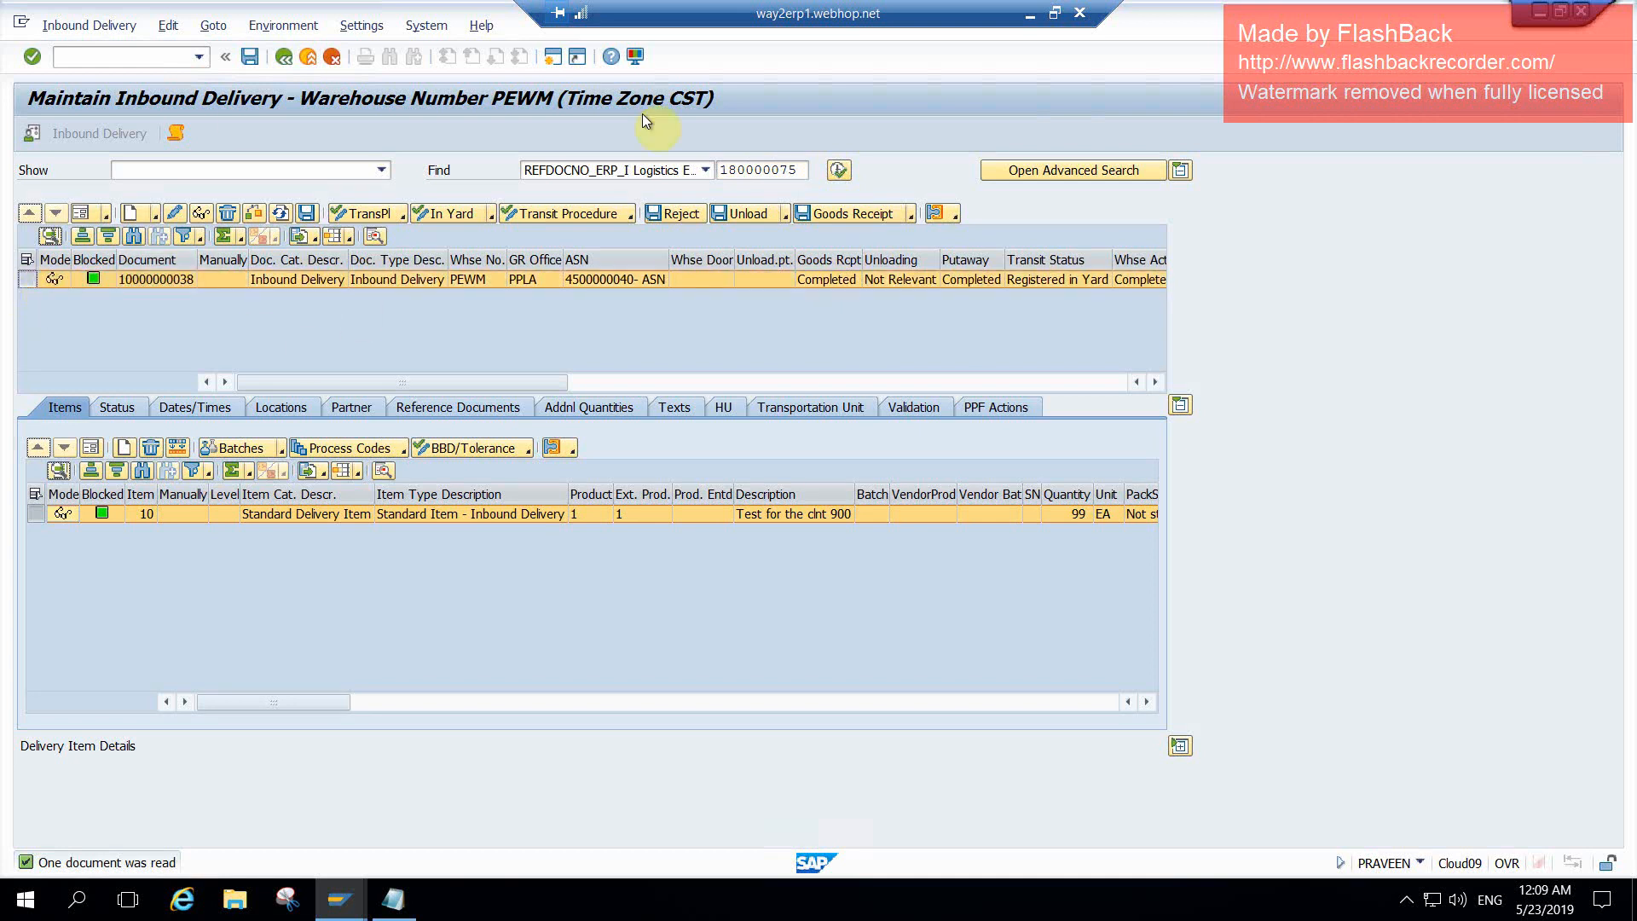
- Examine the queue name in the processing log of the delivery's second Send ERP Delivery Messages PPF action, then close the log
click(1027, 409)
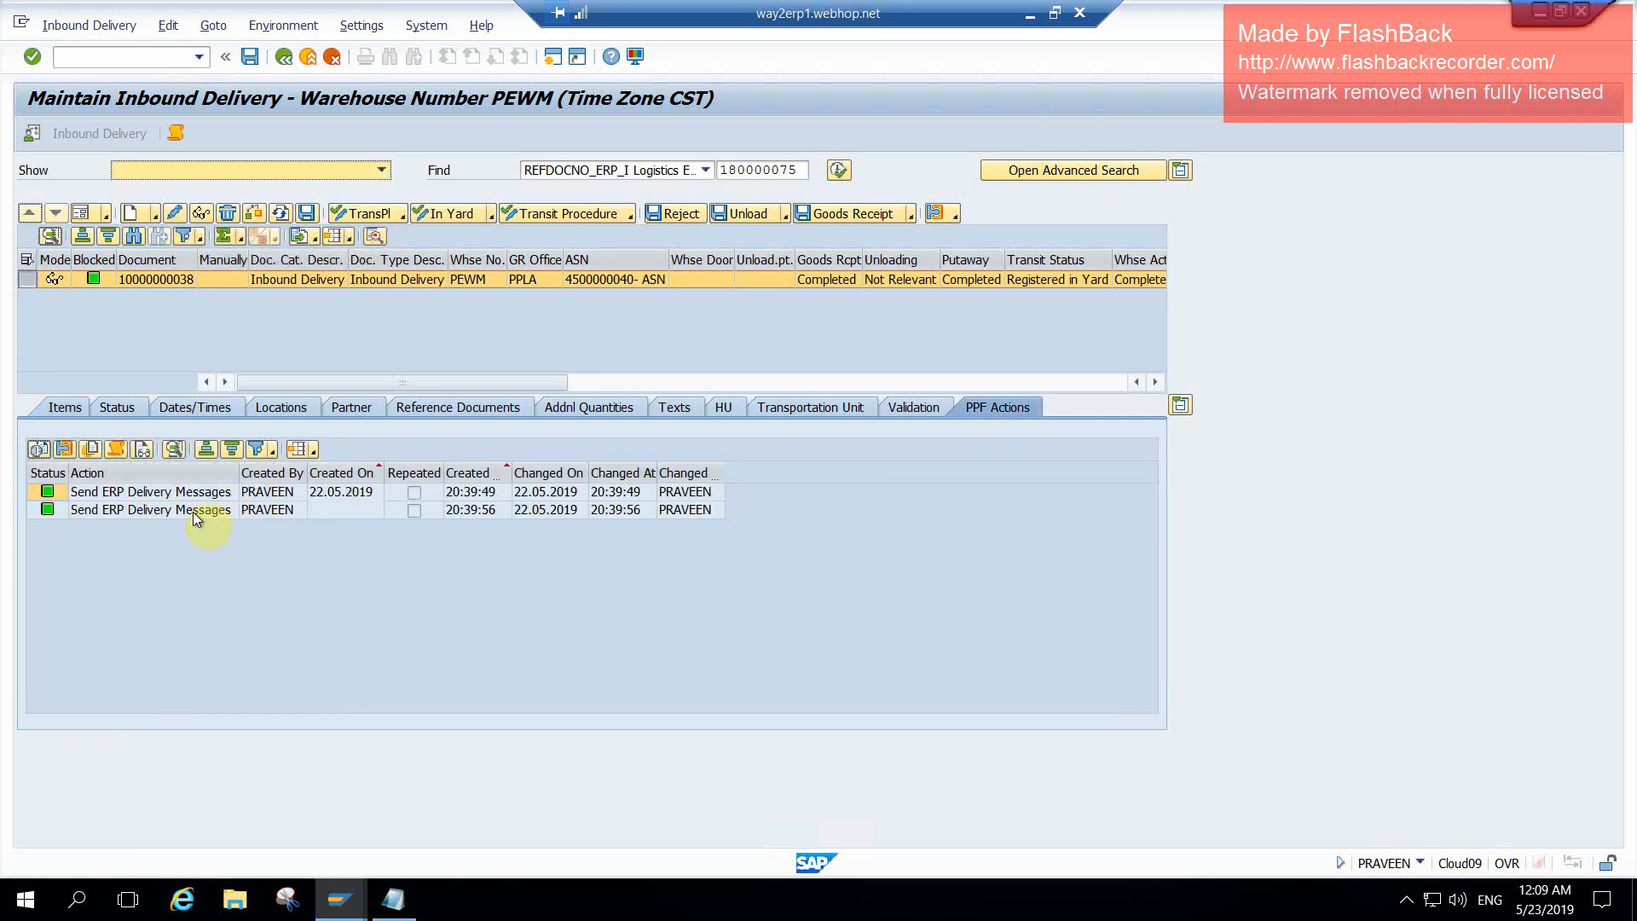
click(193, 512)
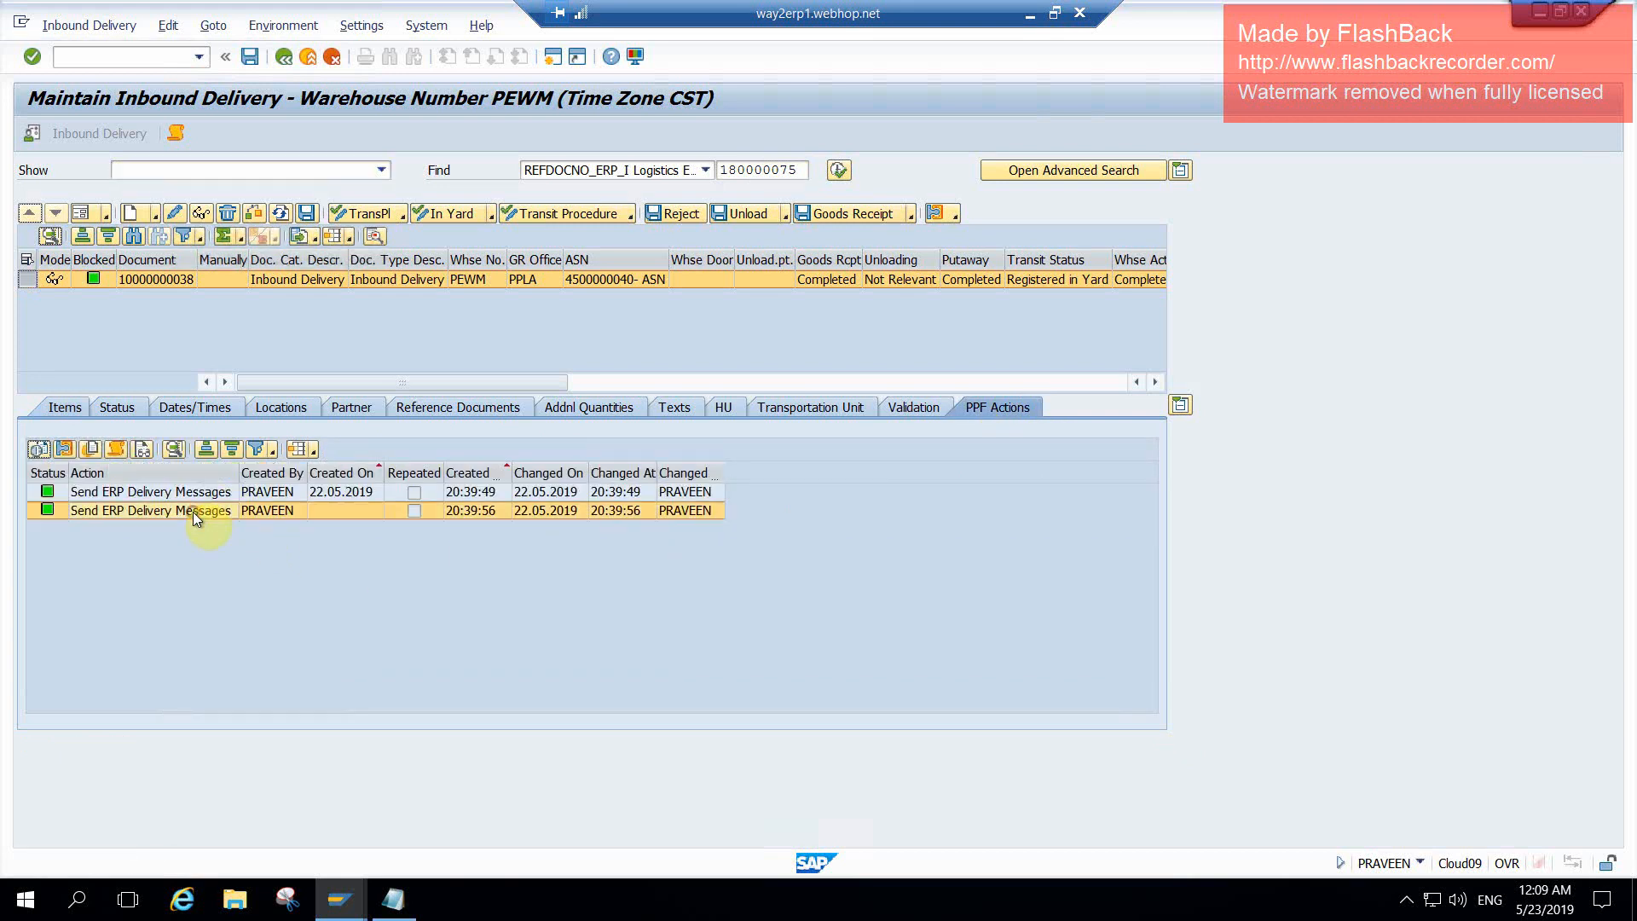
click(119, 448)
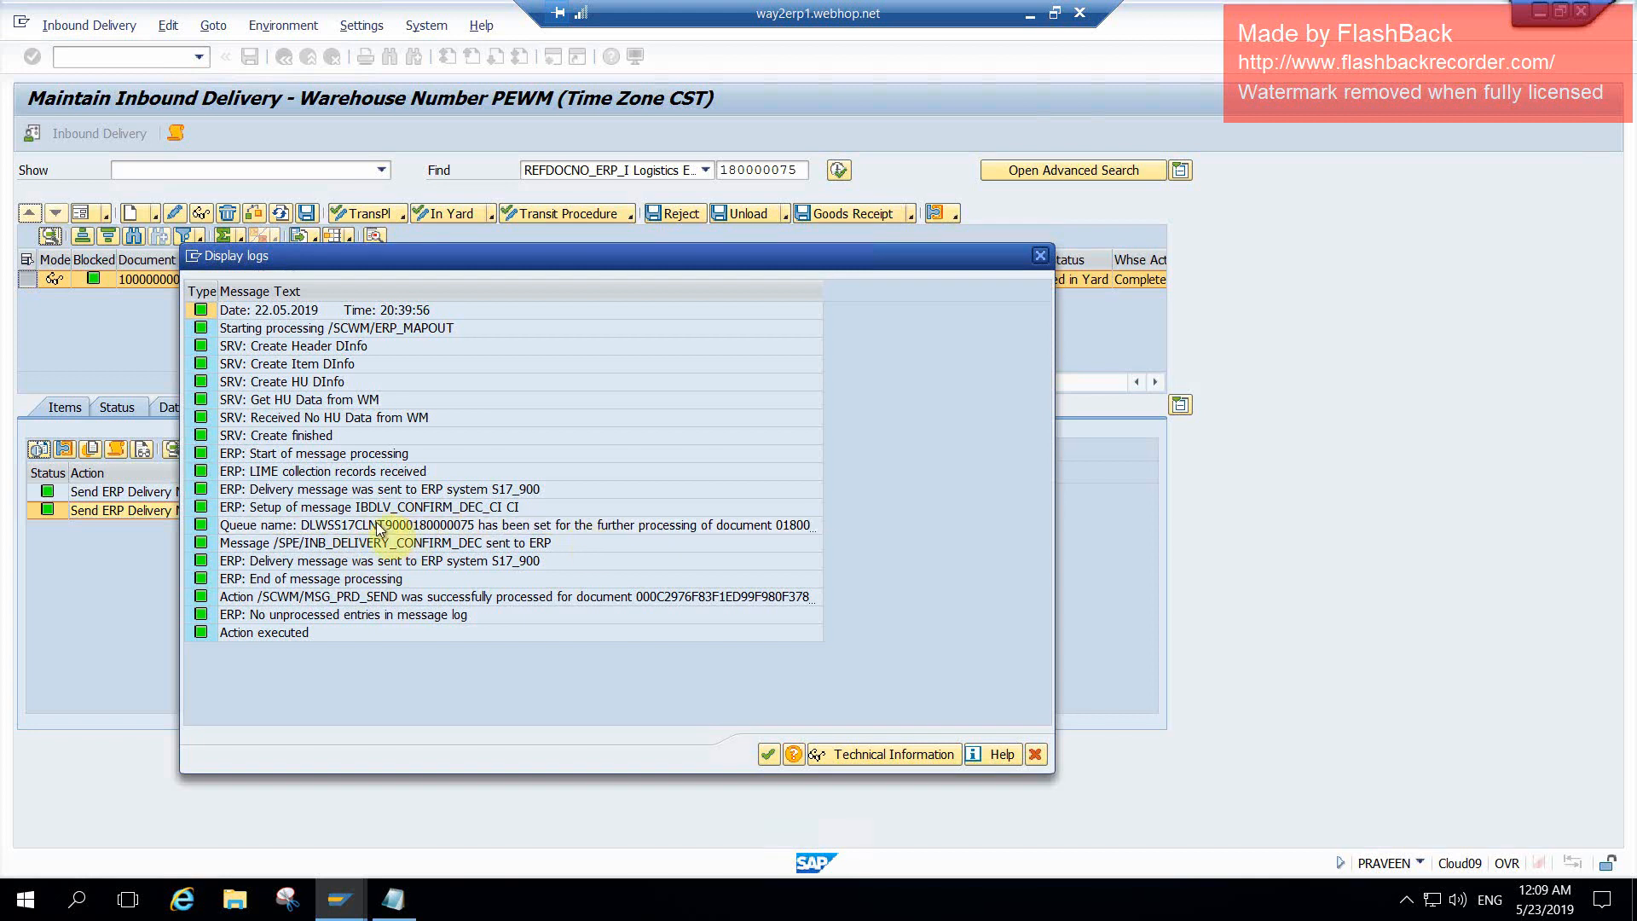
click(381, 532)
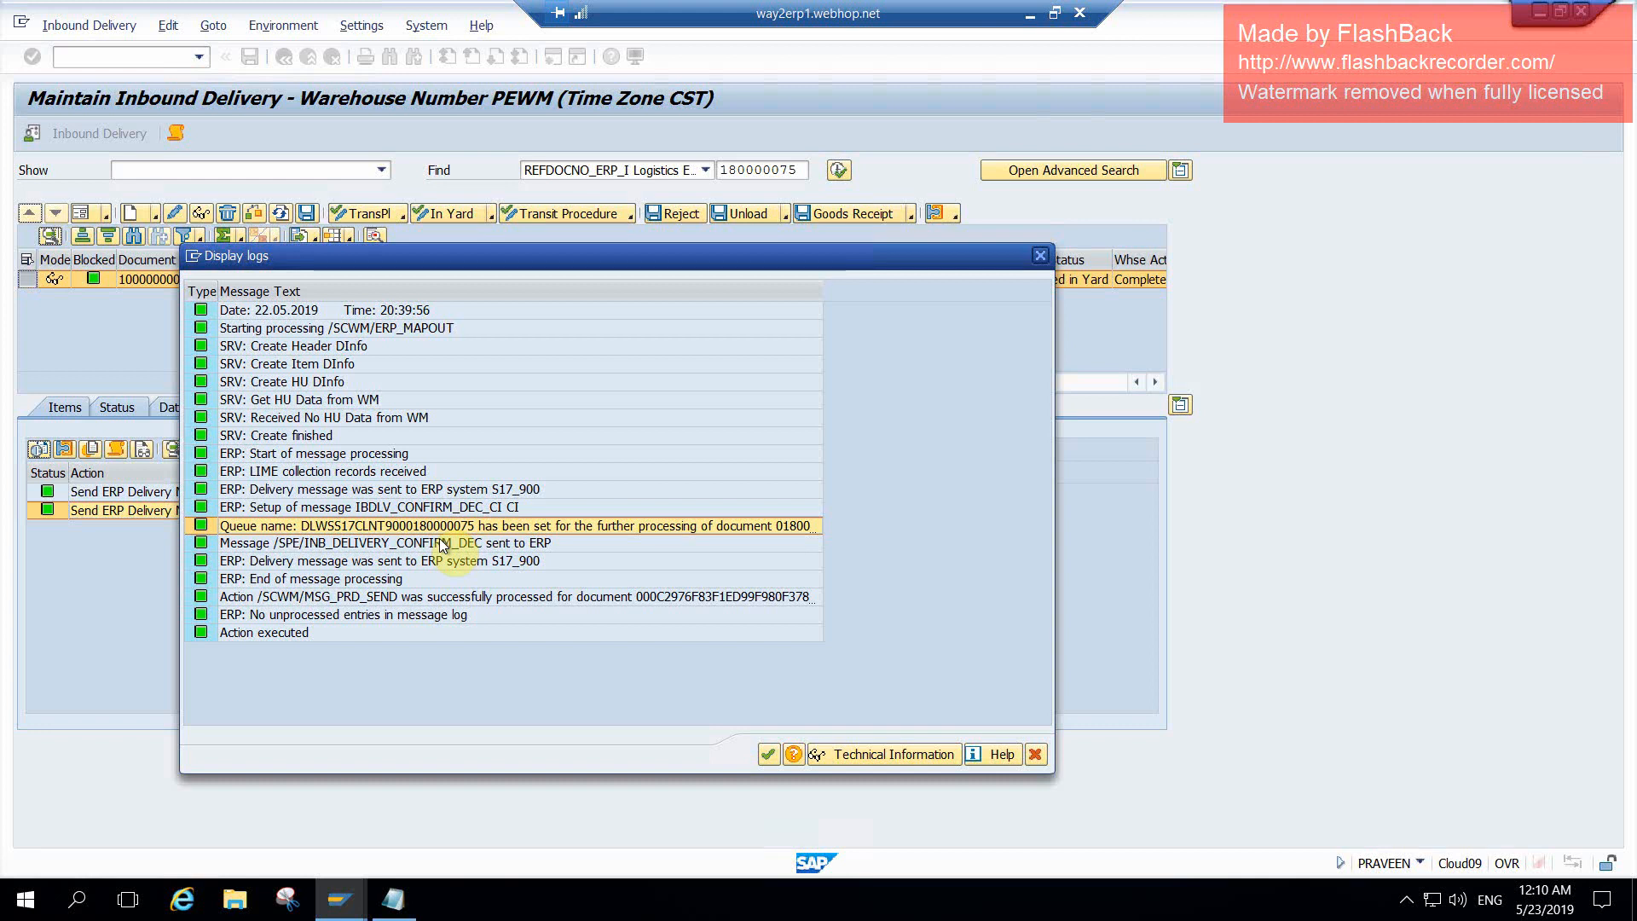
click(768, 755)
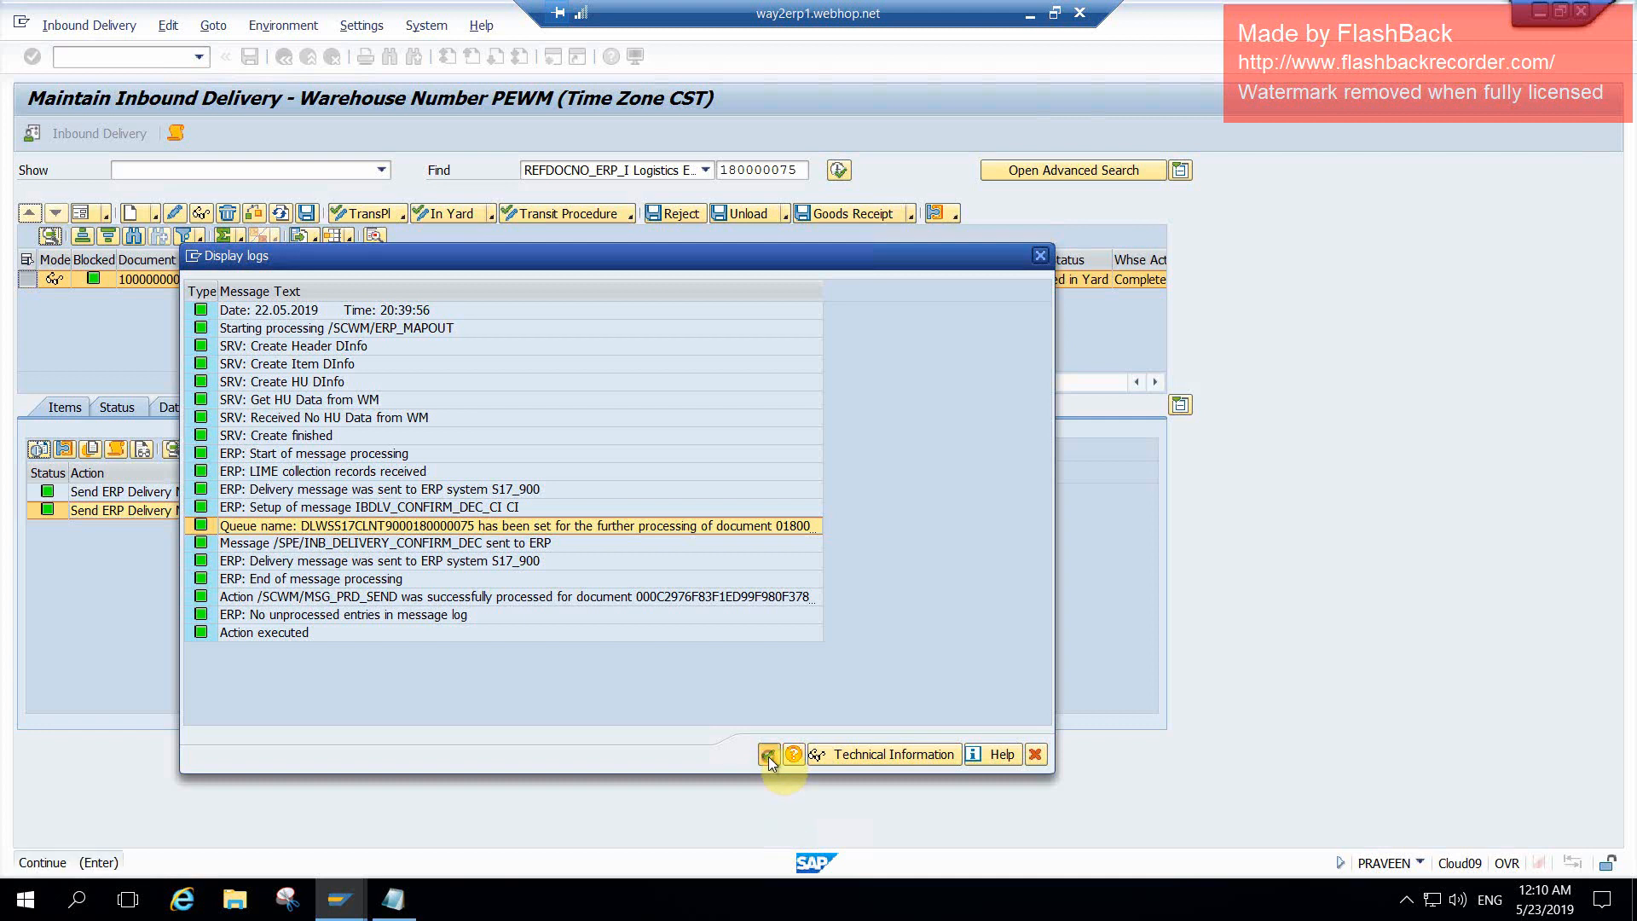
- Run stock overview /nmmbe for material 1, plant PPLA and storage location 171S, and check the storage location's unrestricted-use stock
click(171, 56)
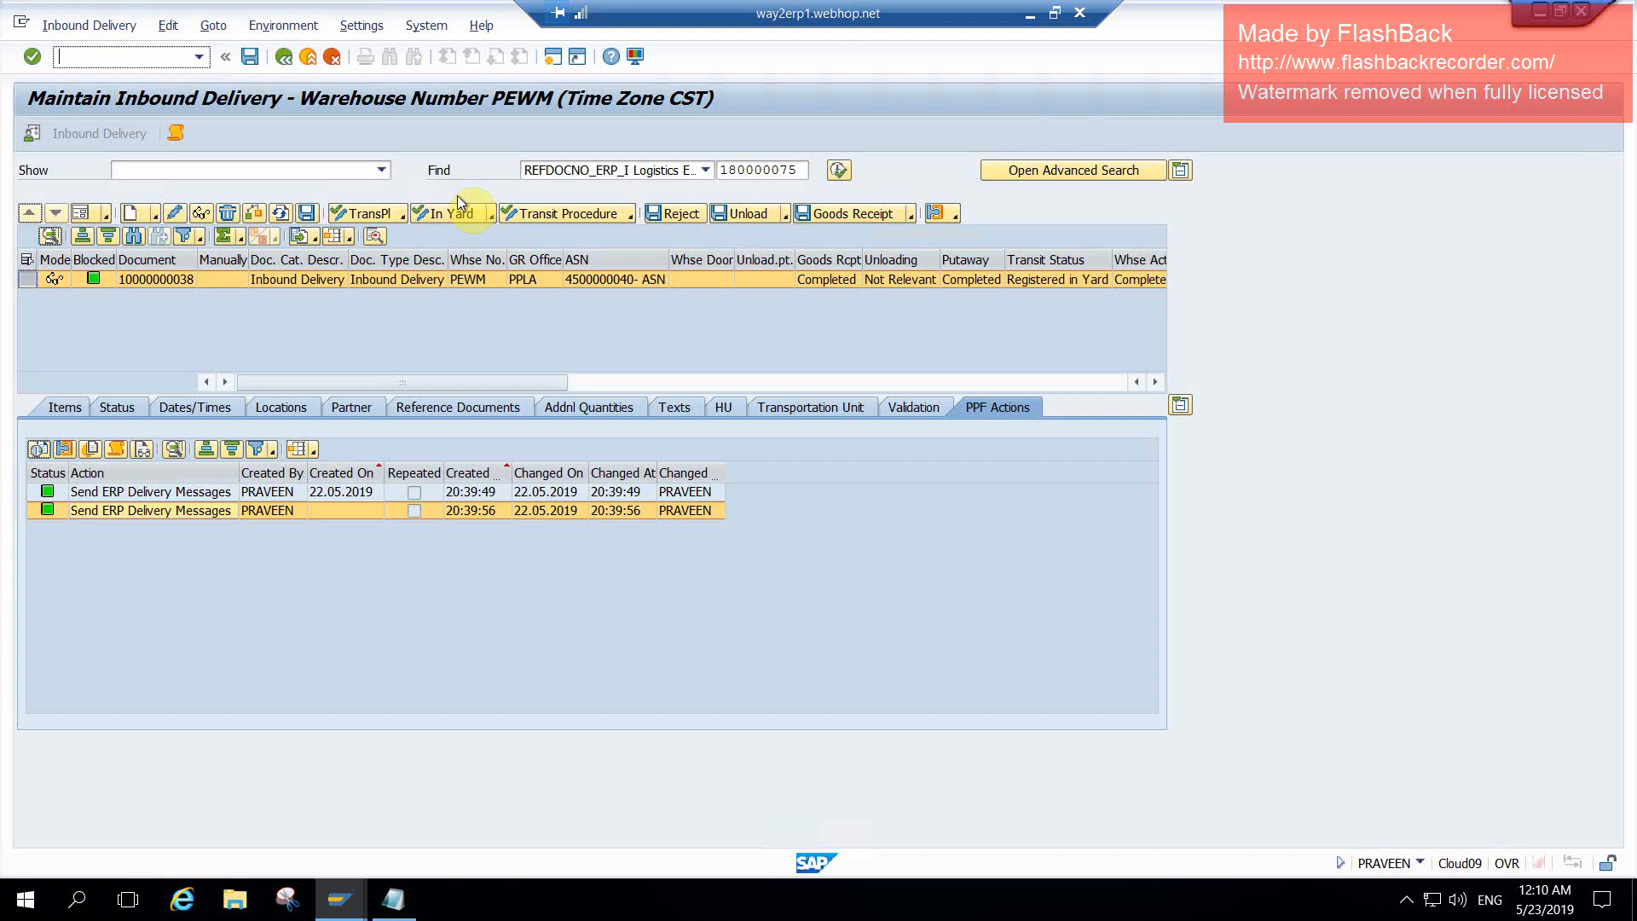
text(/nmmbe)
key(Return)
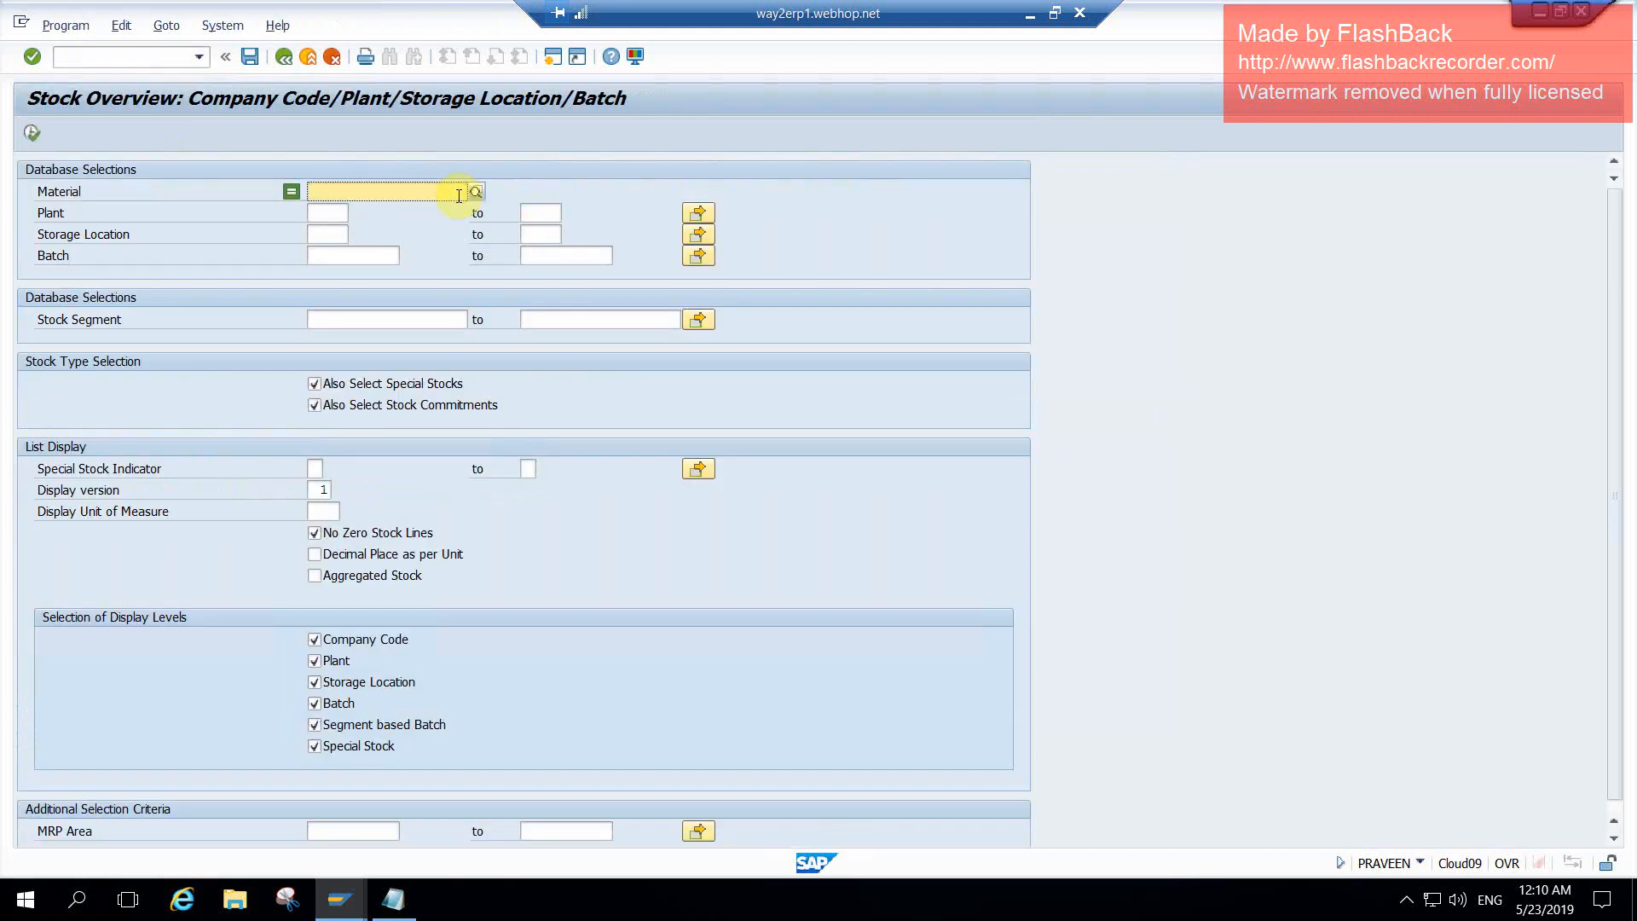
text(1)
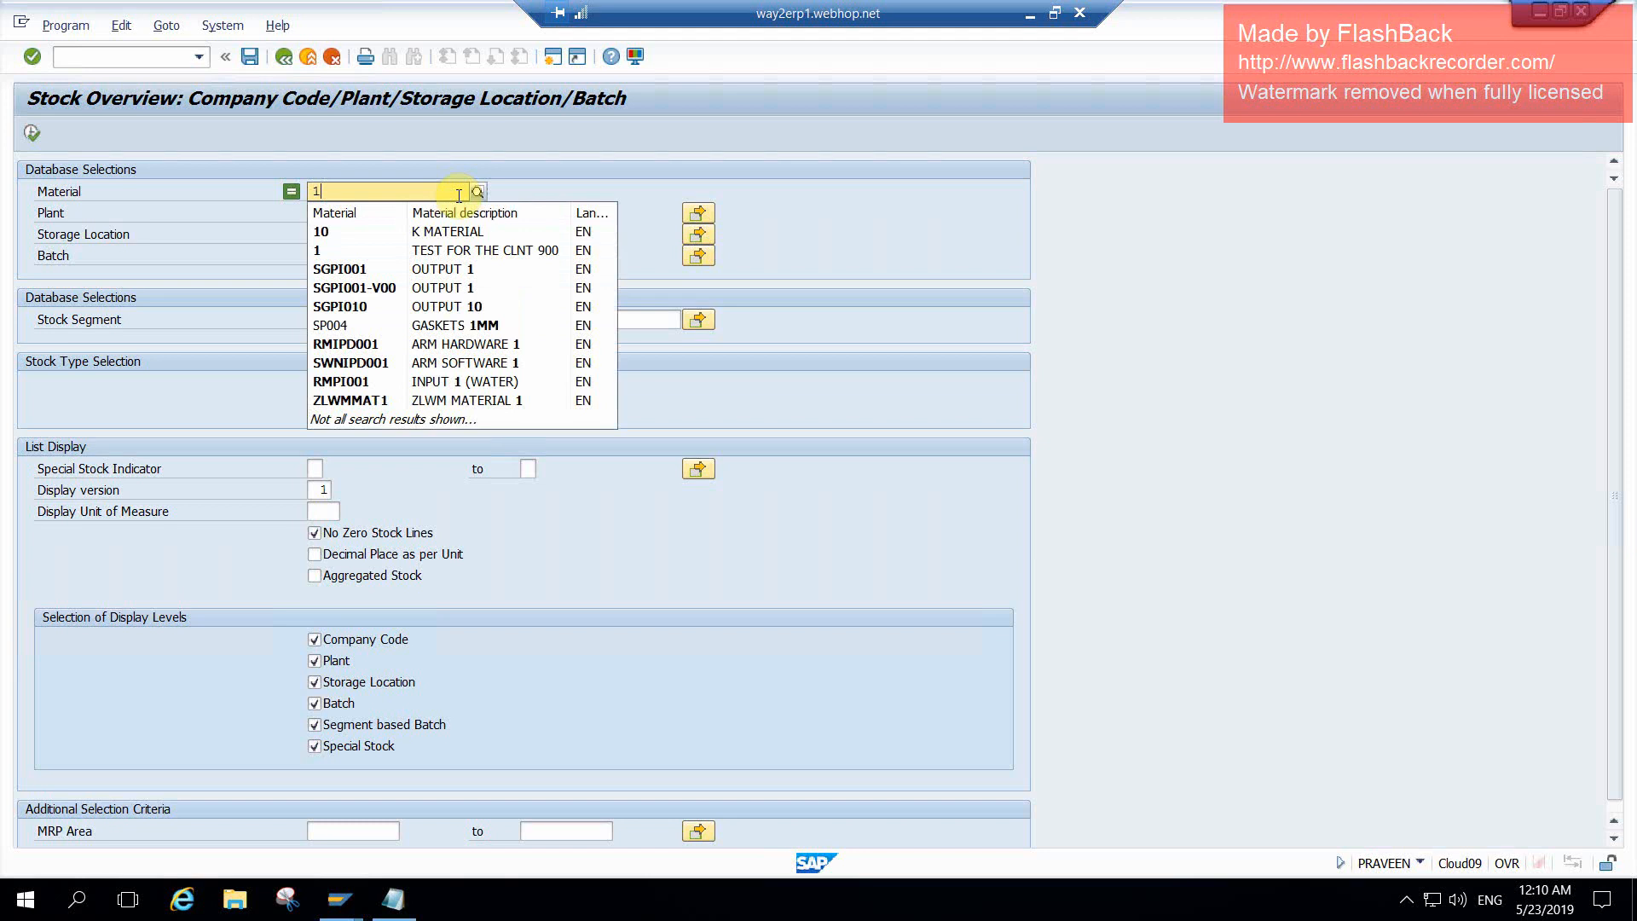
key(Tab)
text(ppla)
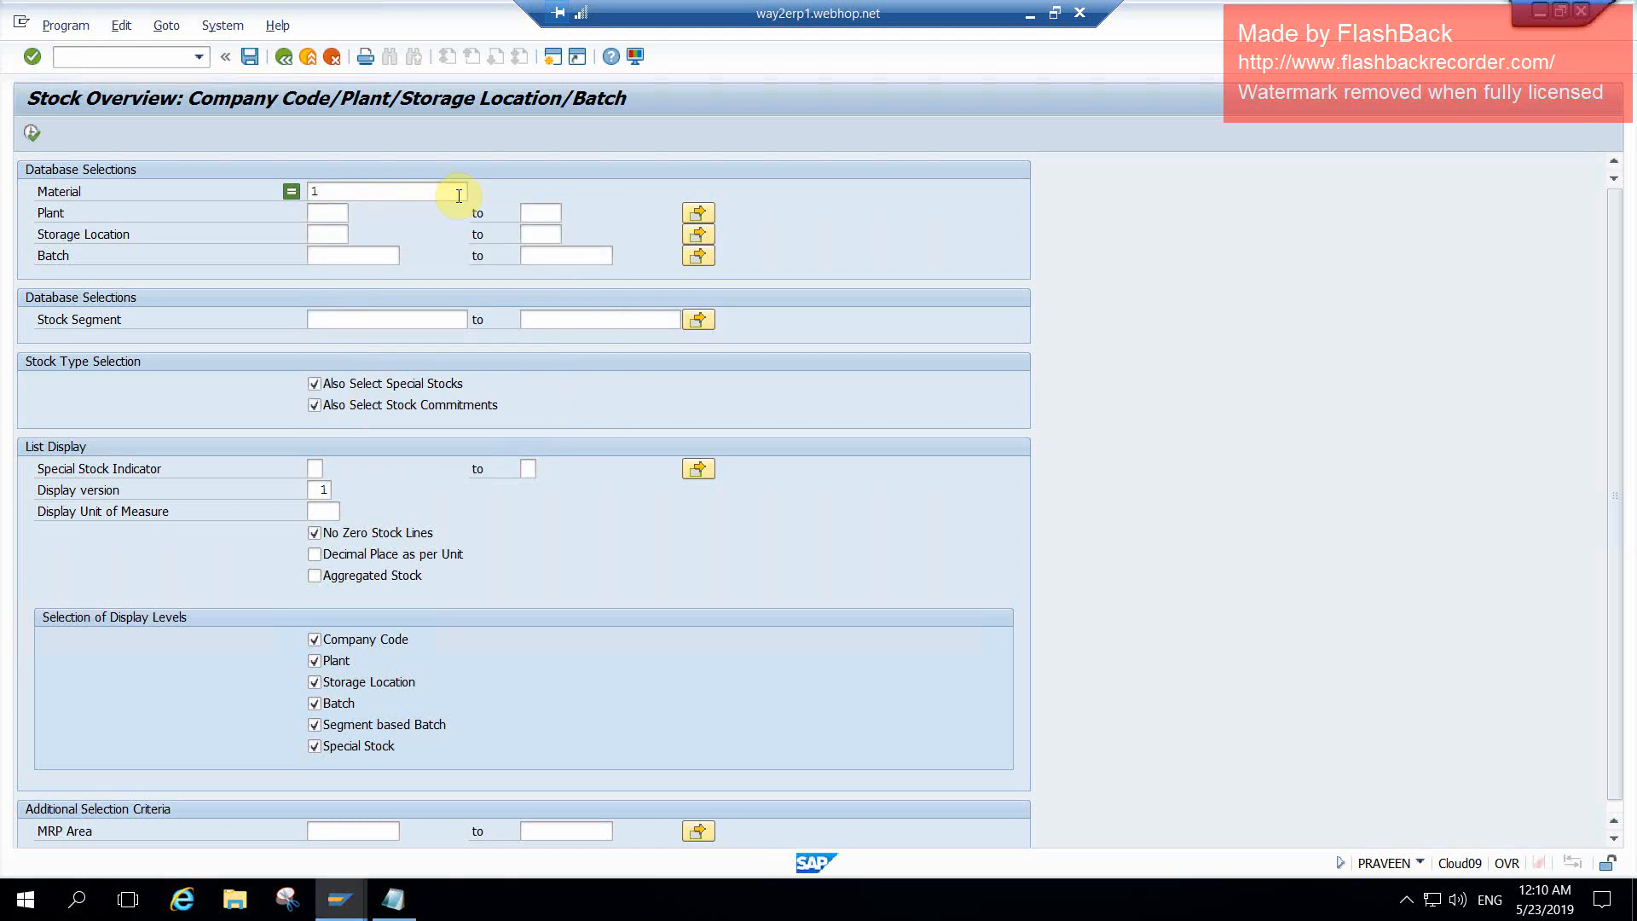
key(Tab)
key(Tab)
key(Tab)
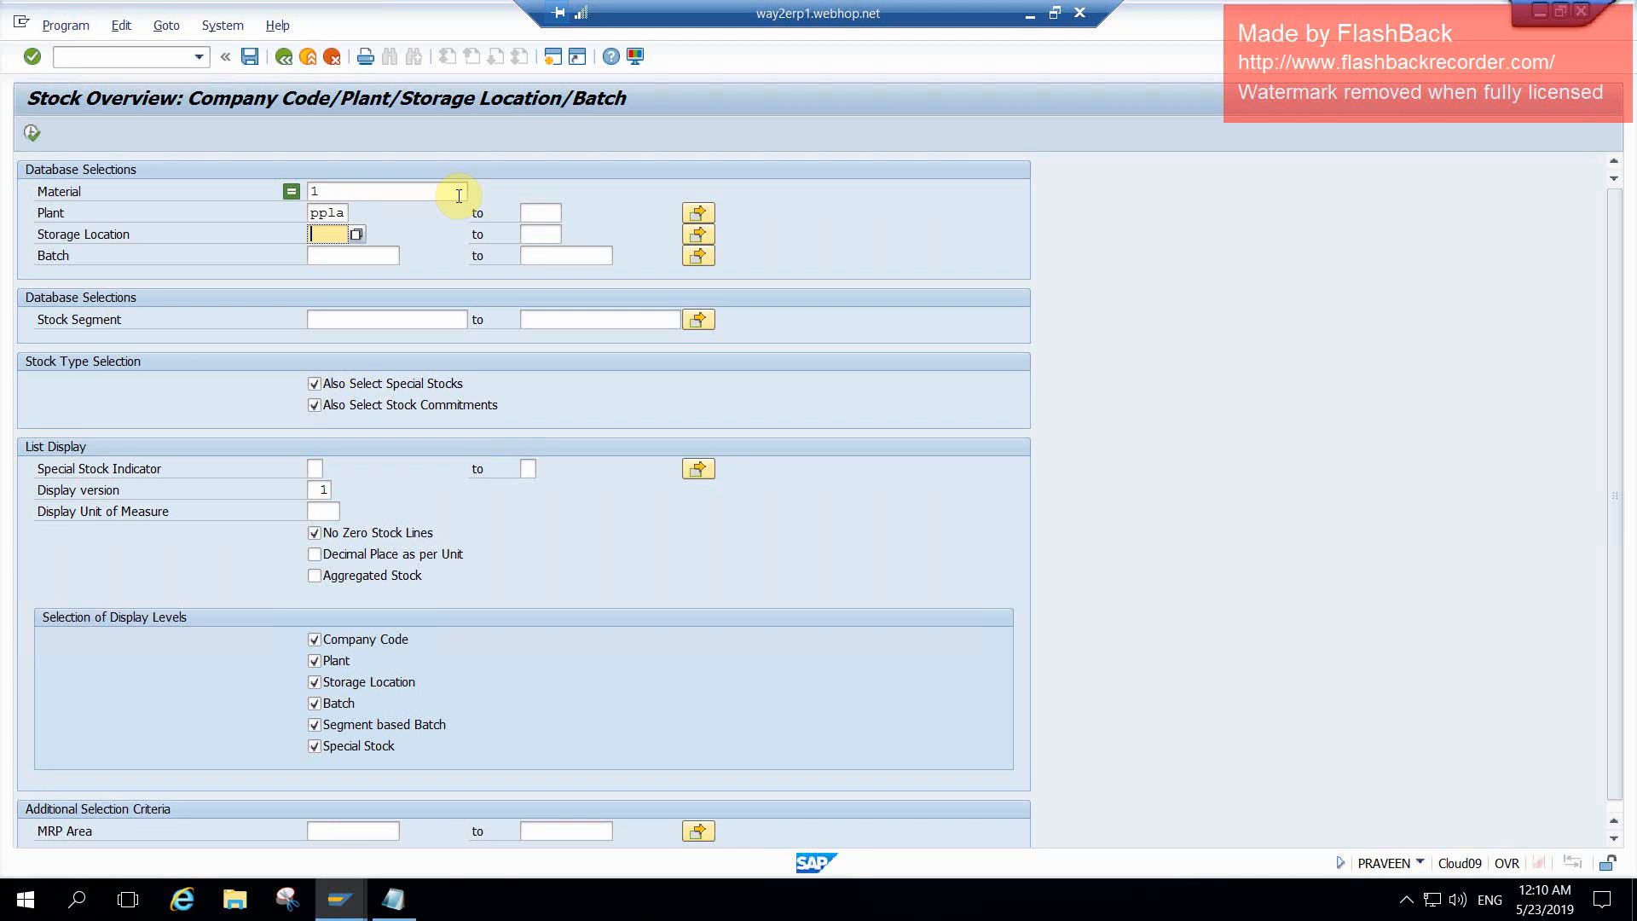
text(171S)
key(Return)
click(29, 134)
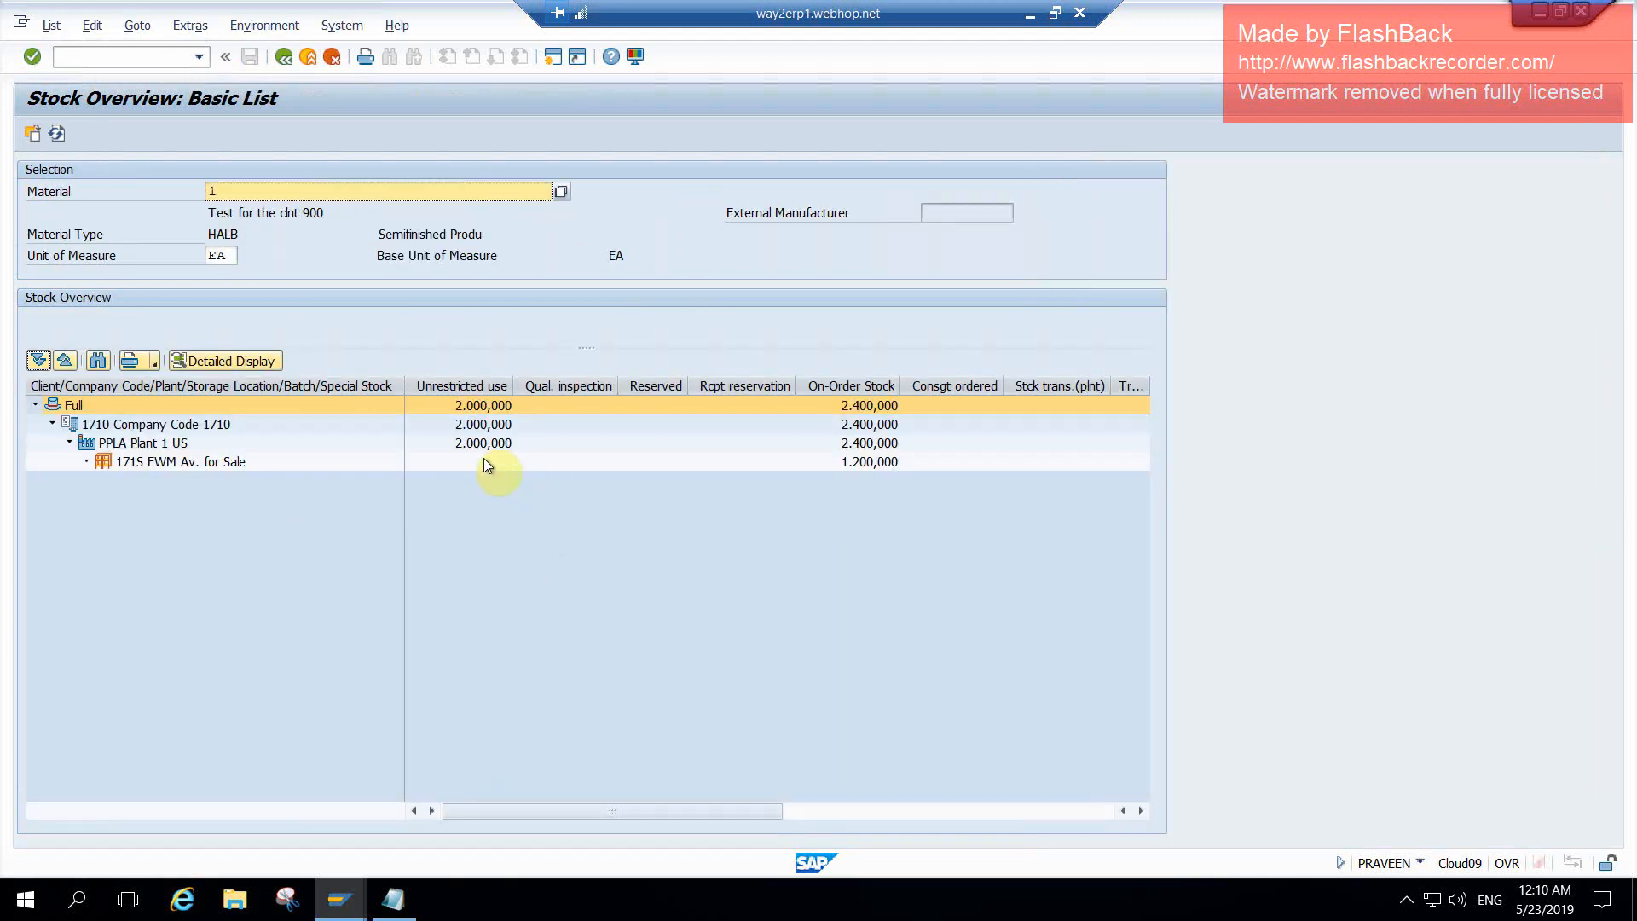
click(482, 460)
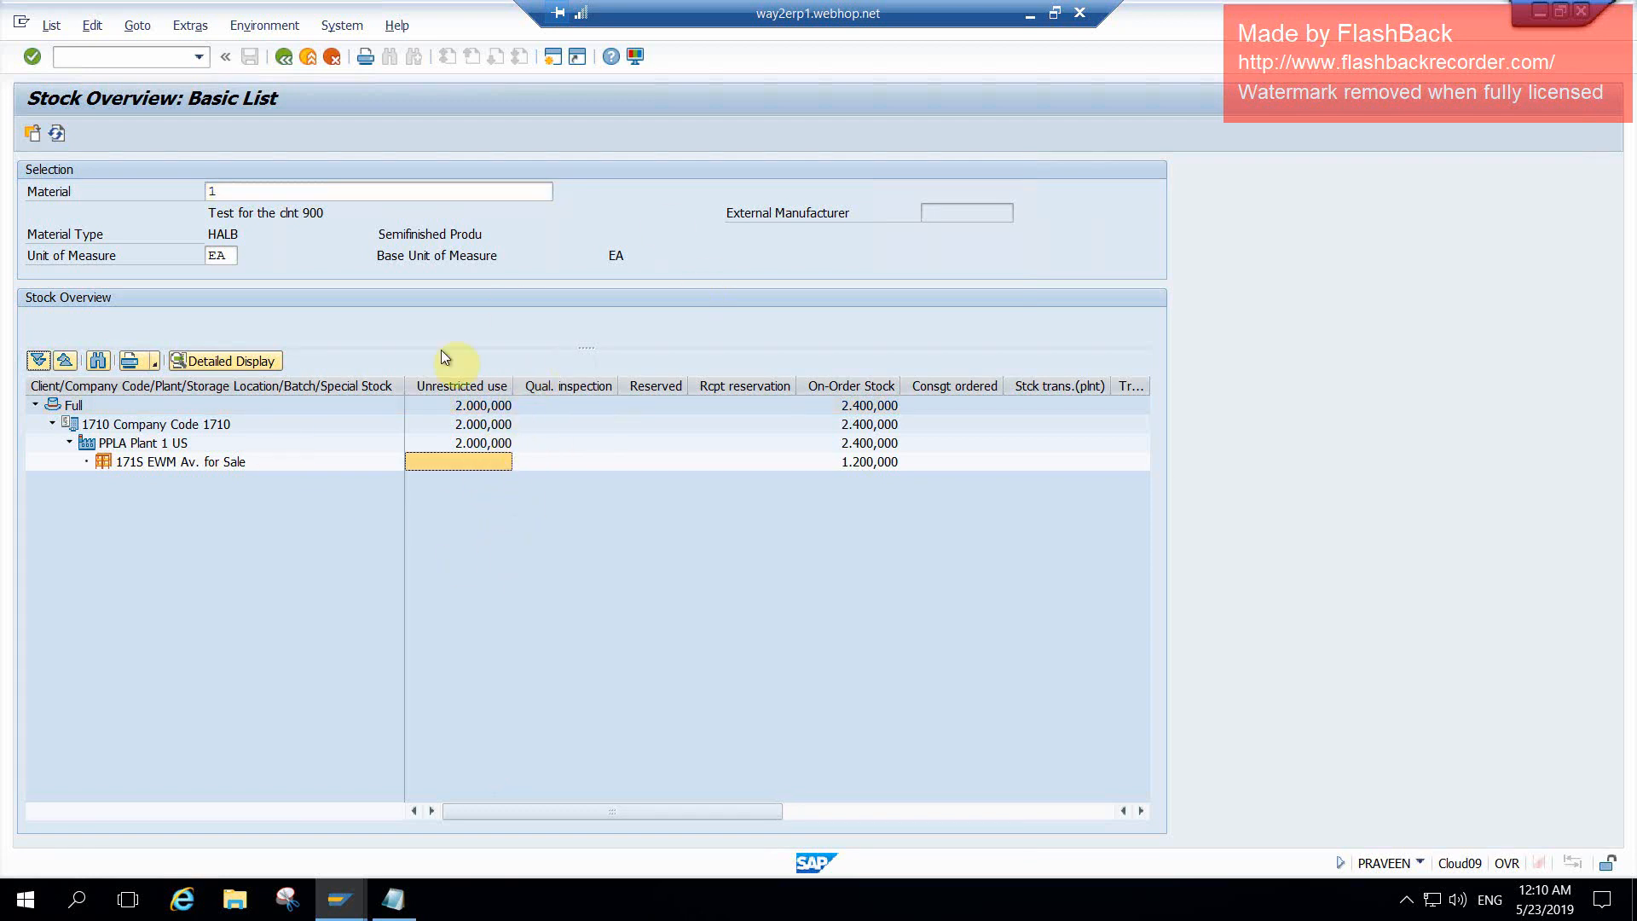
click(129, 54)
text(/nsmq2)
key(Return)
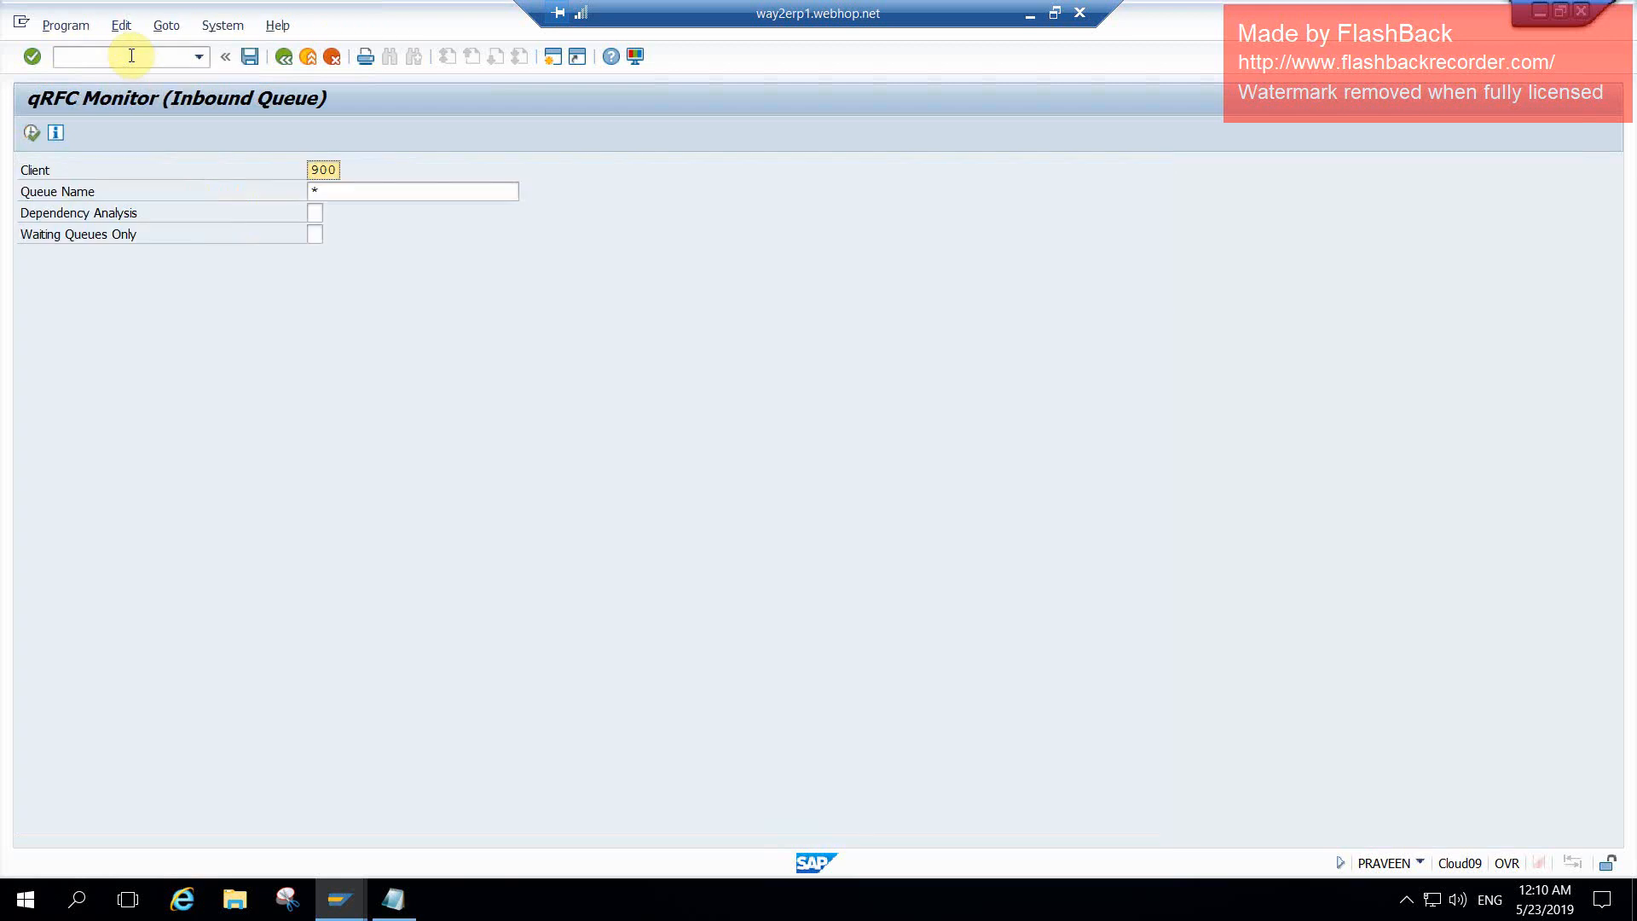
click(32, 132)
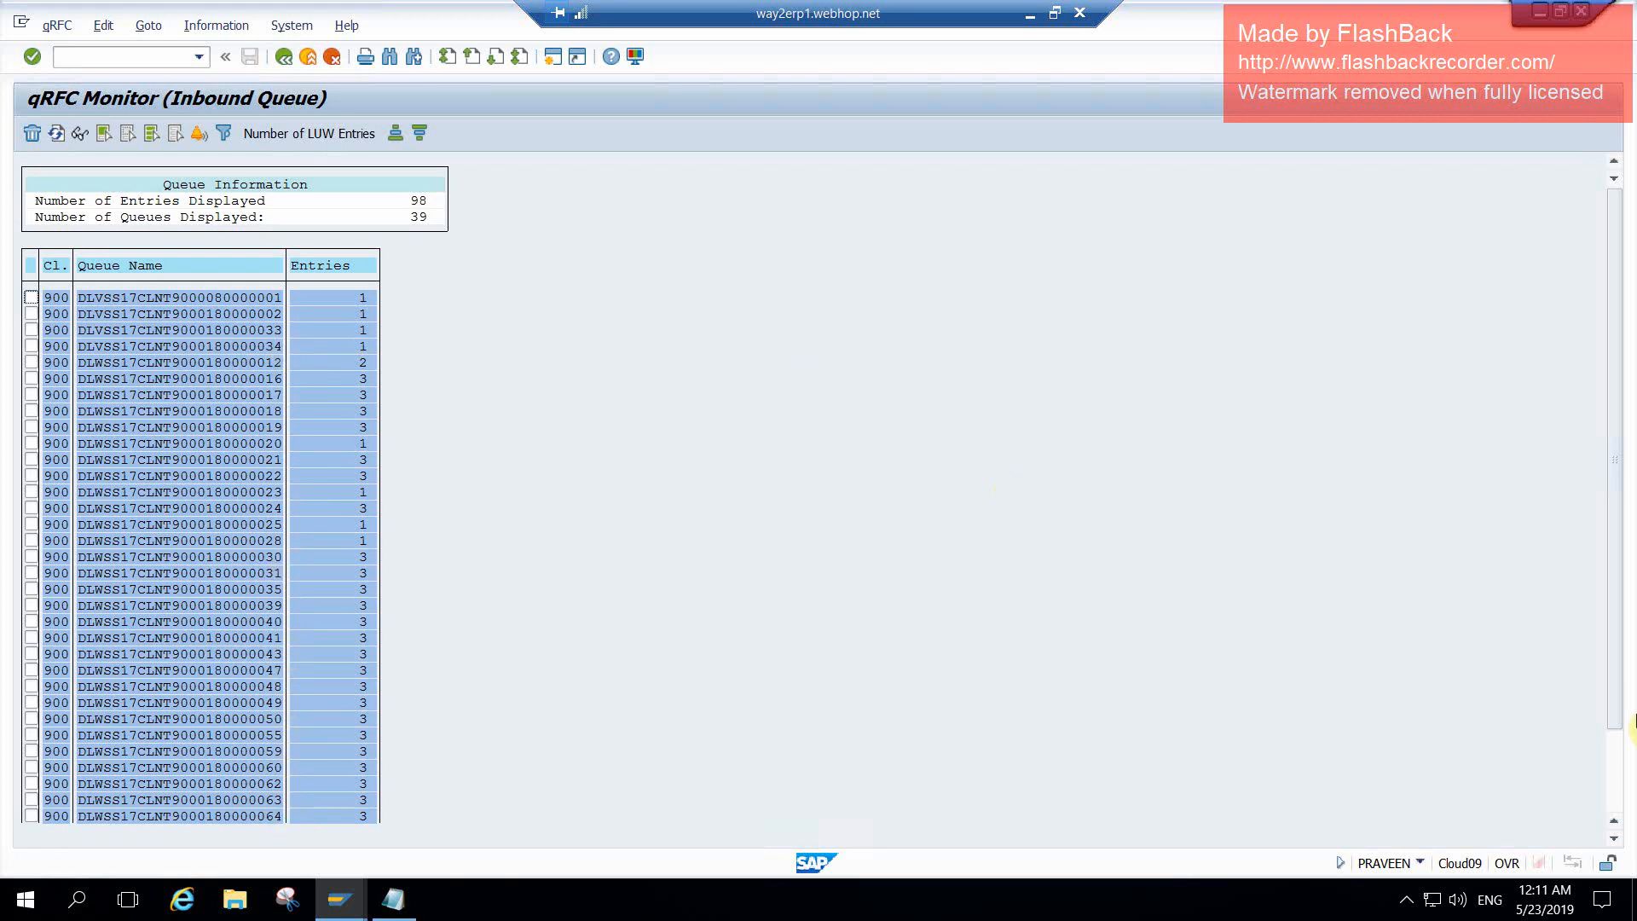
click(1616, 757)
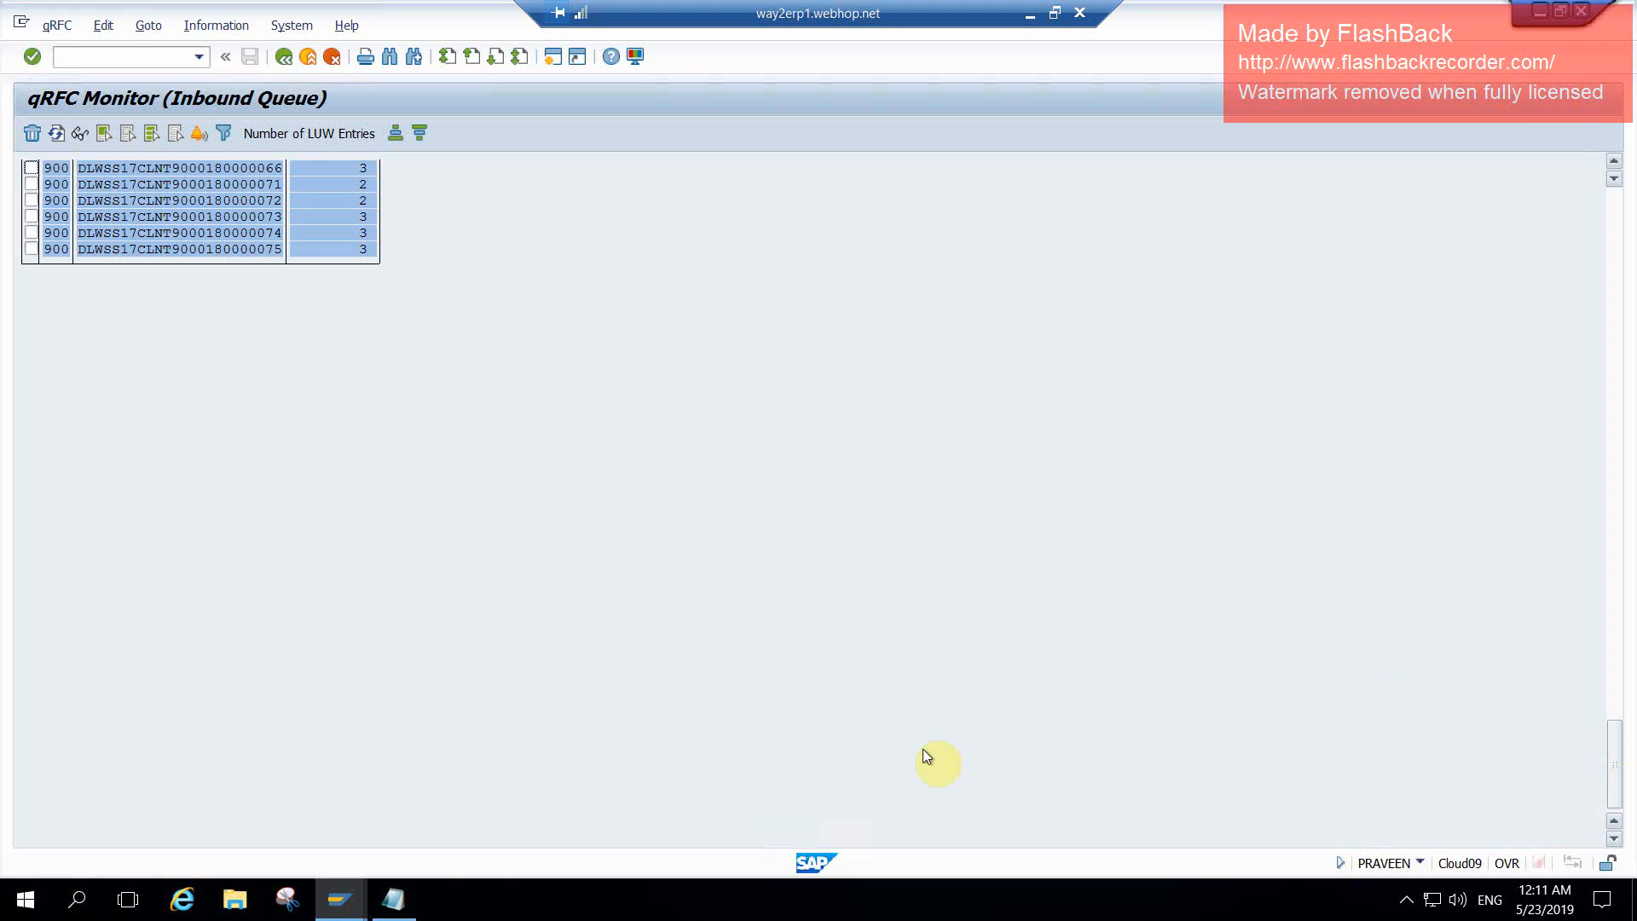
double_click(228, 251)
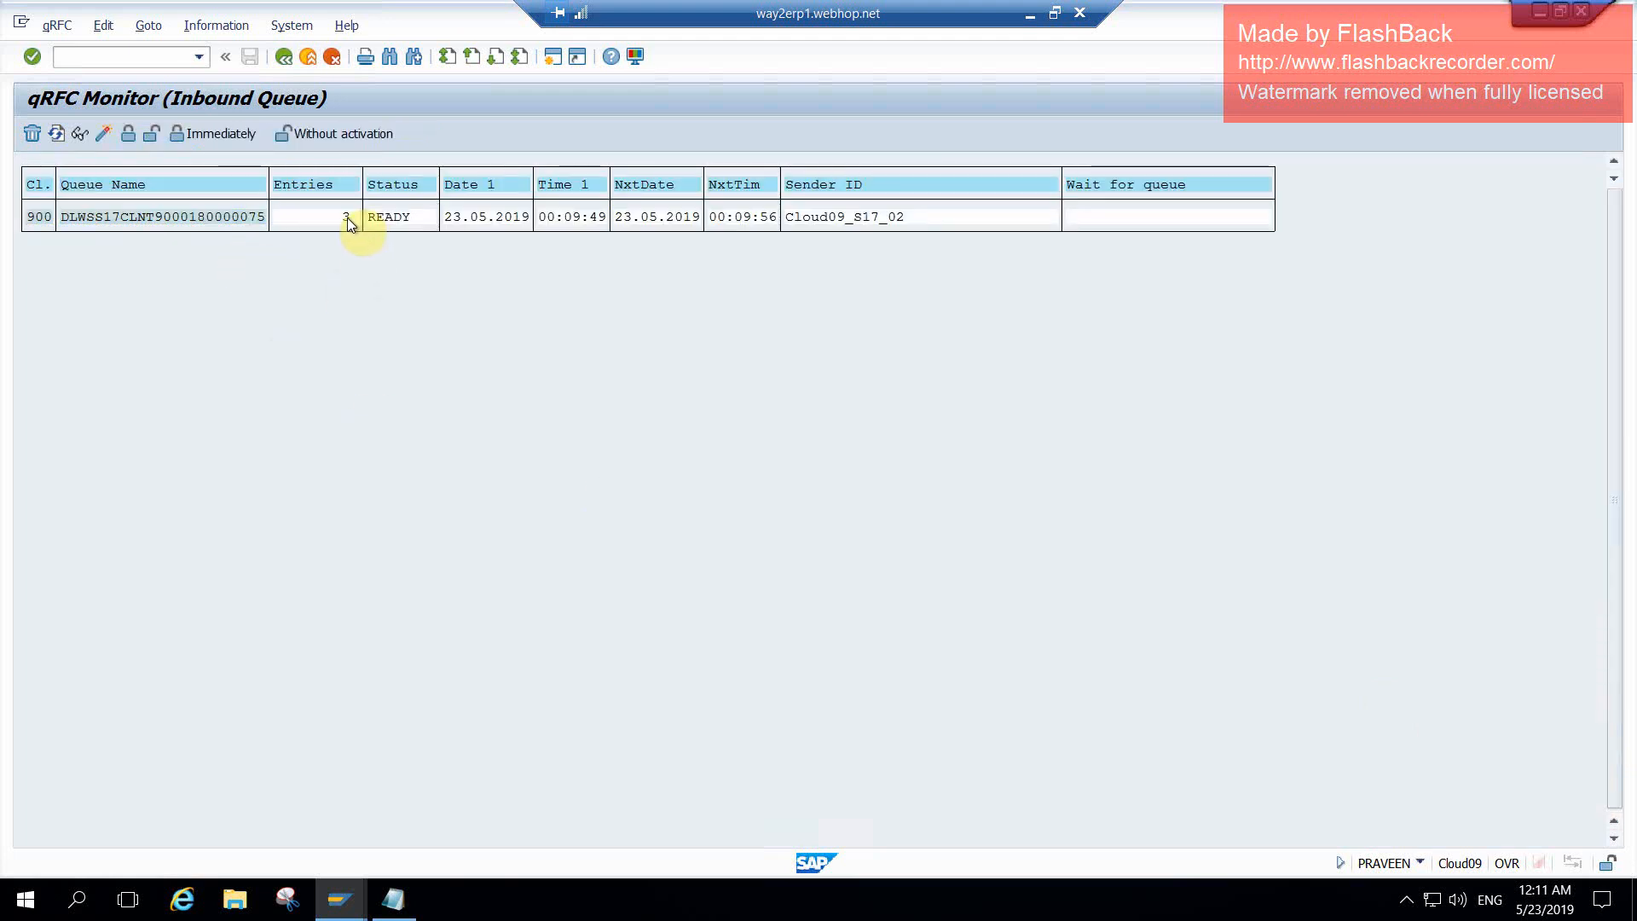
double_click(346, 217)
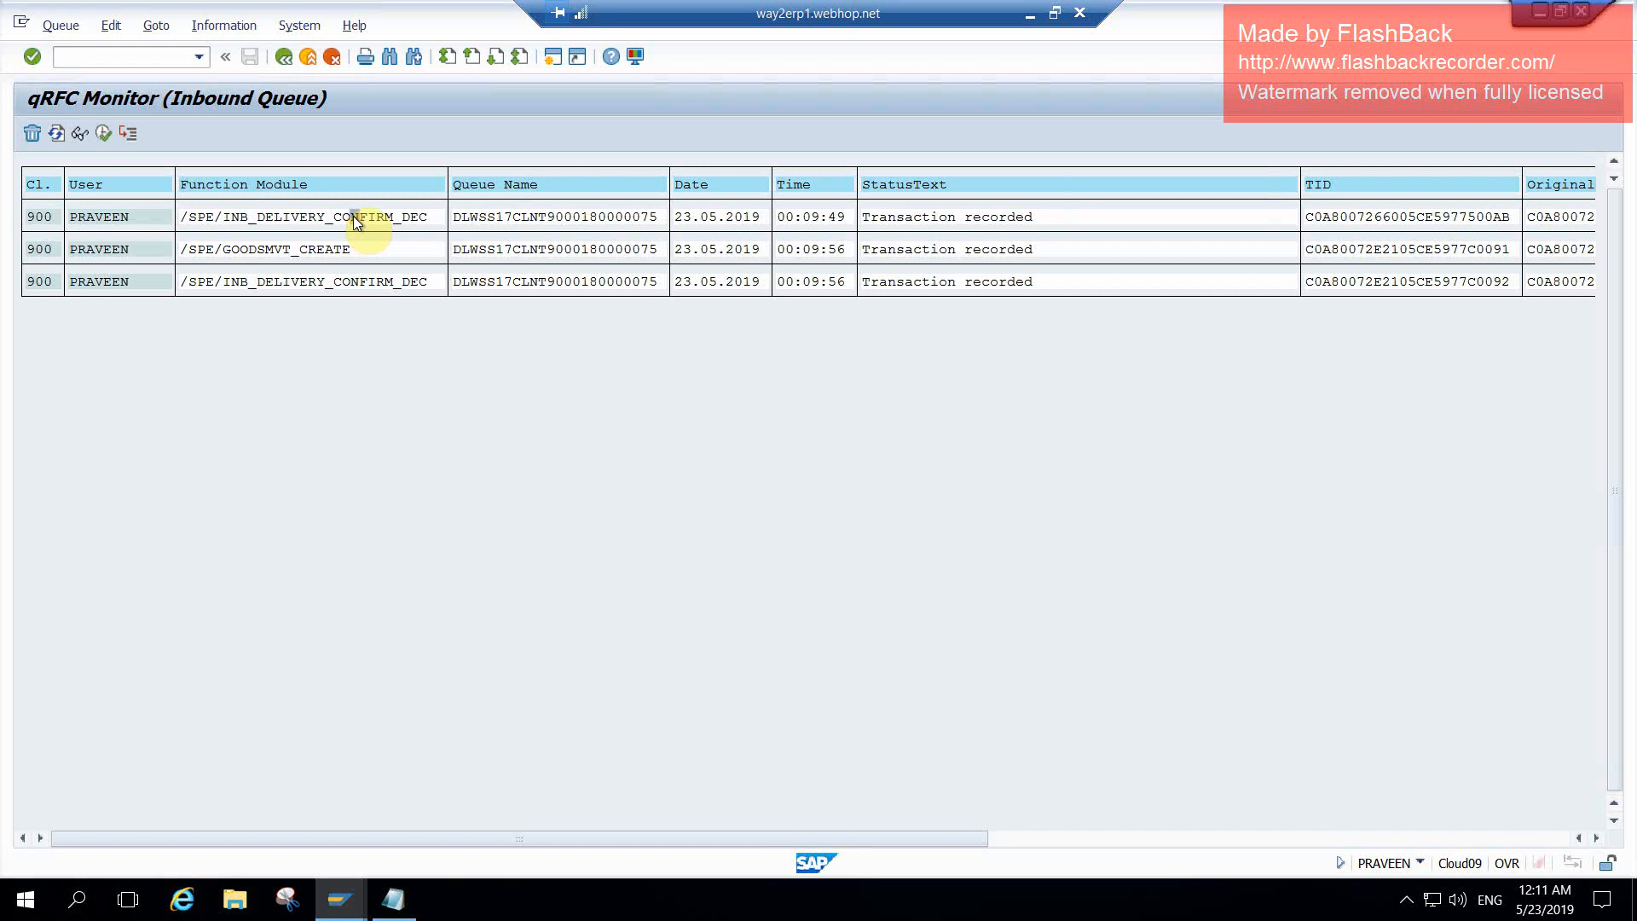
- Execute the queue's delivery confirmation, goods movement and final delivery confirmation entries one after another
click(104, 133)
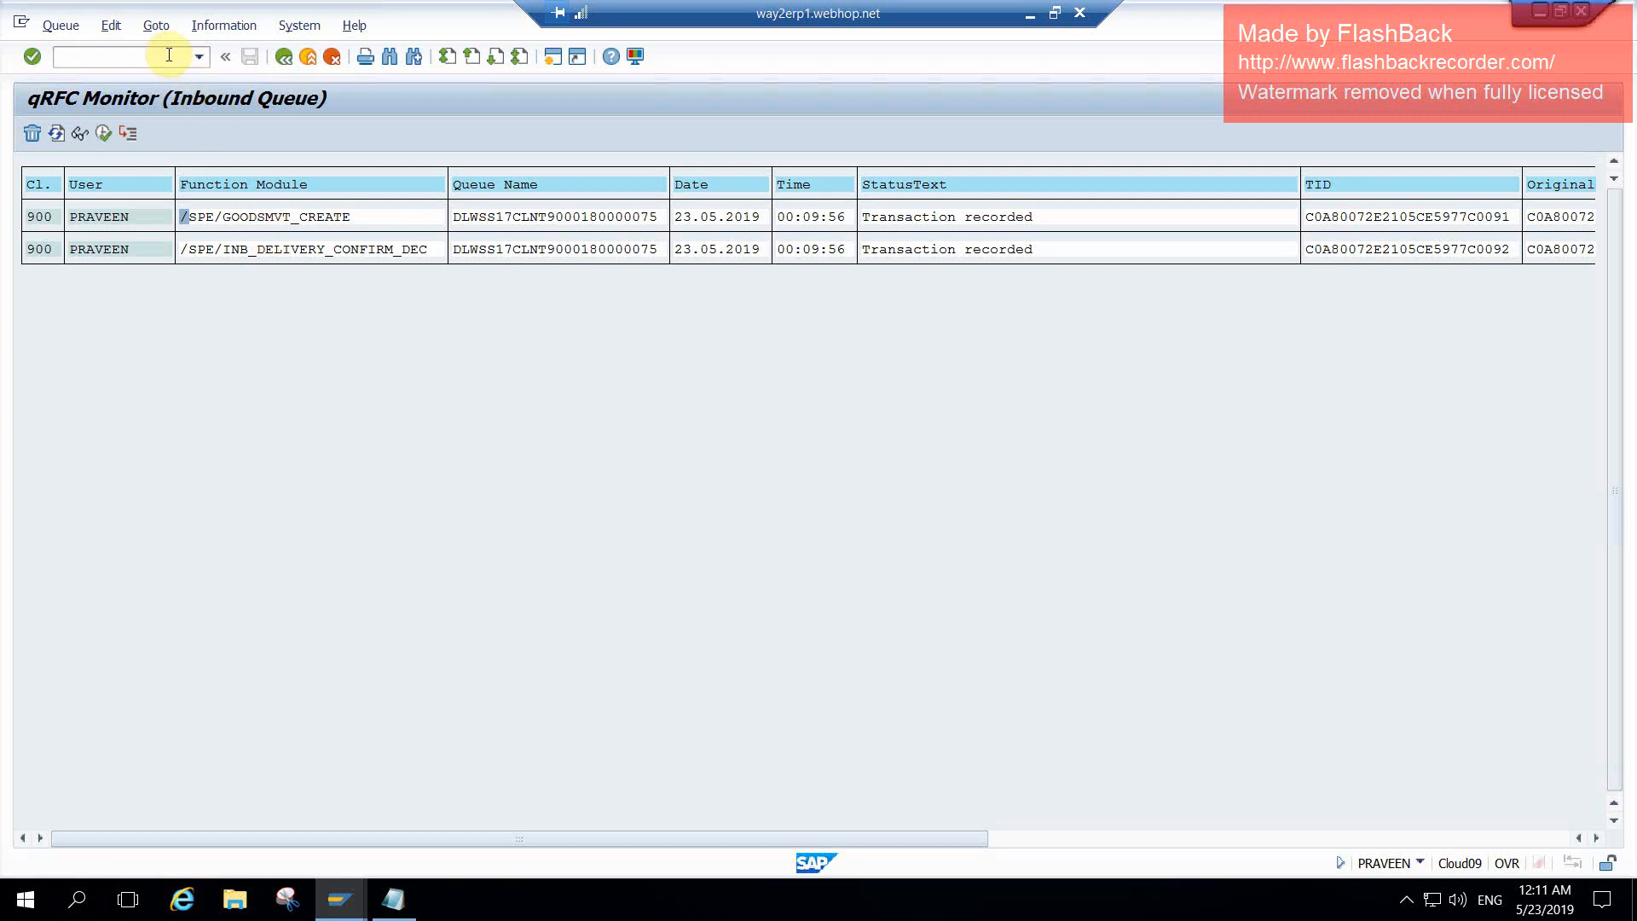
click(103, 134)
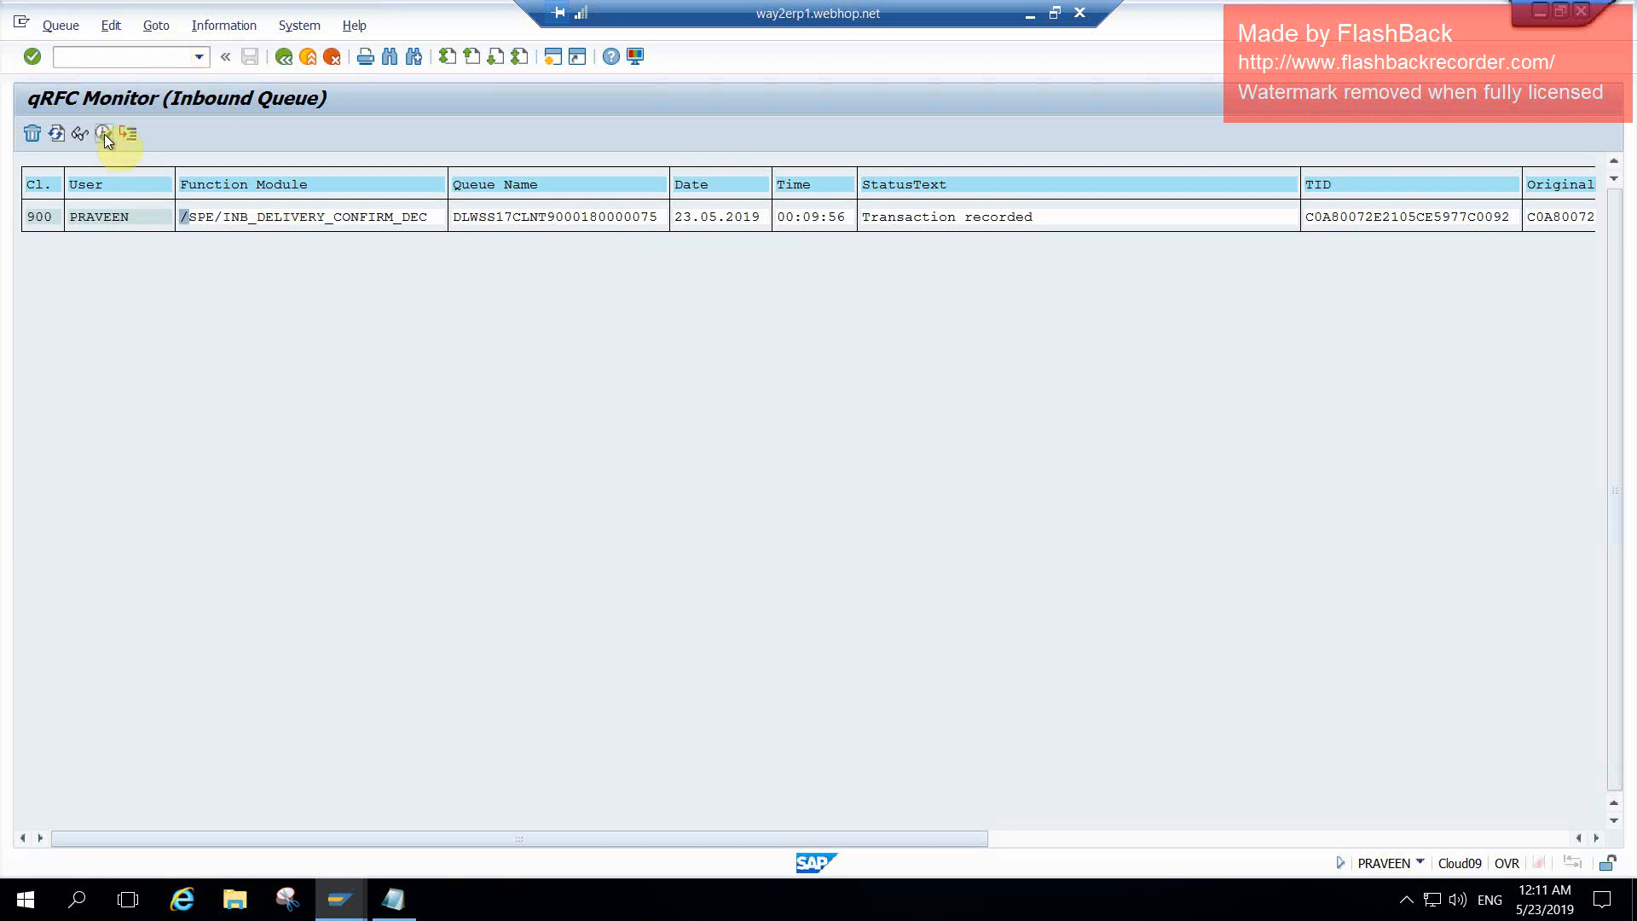
click(103, 134)
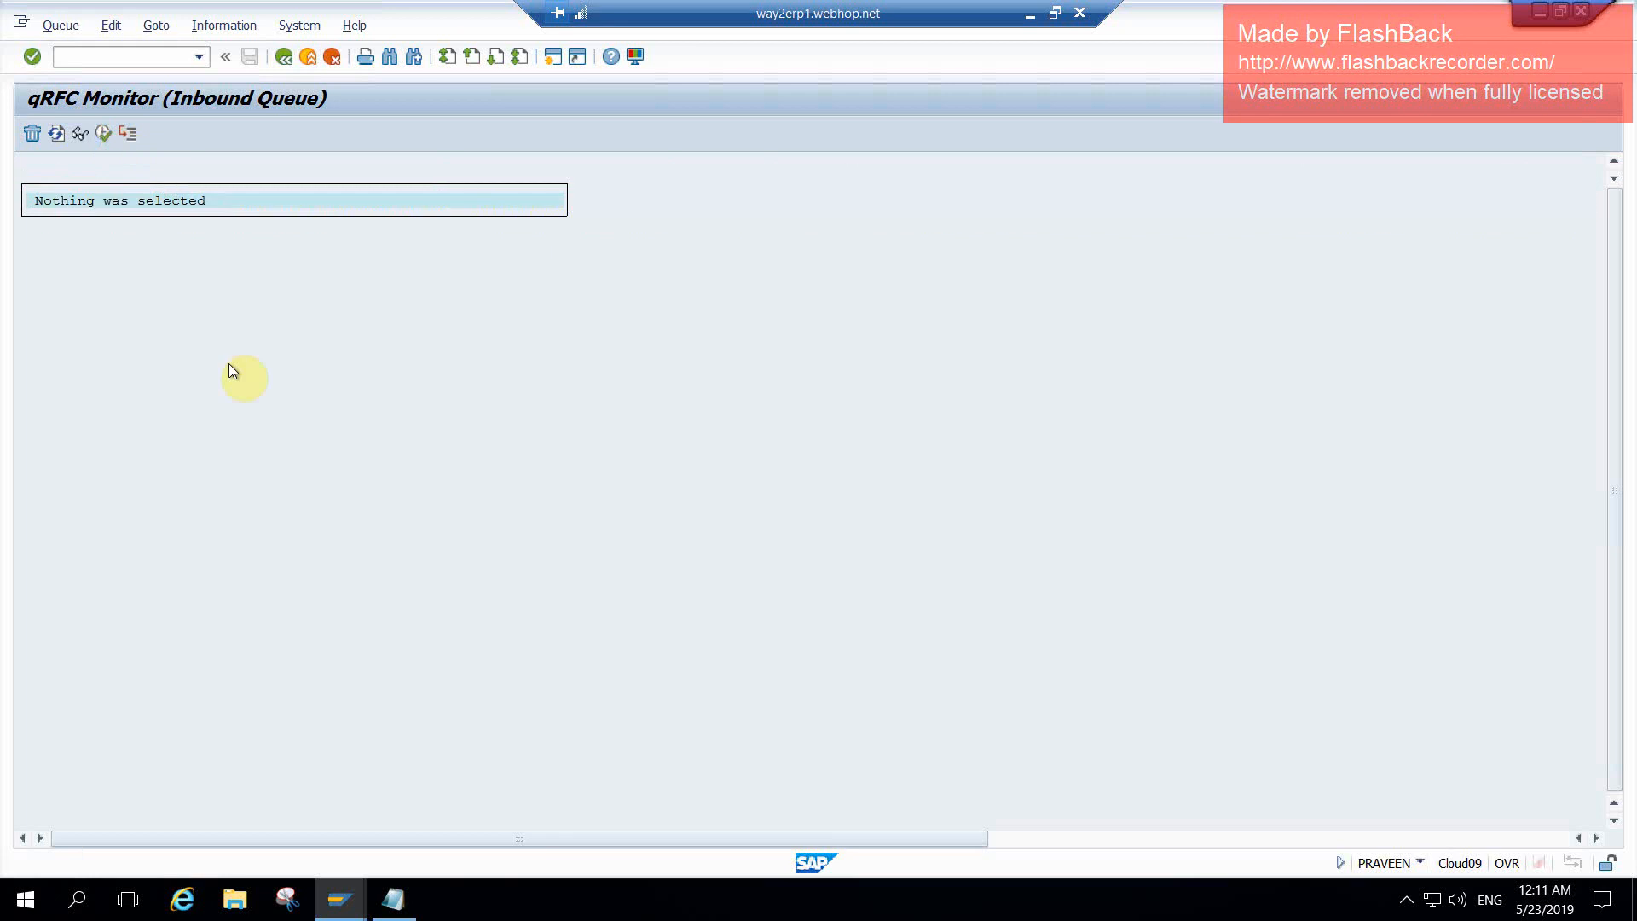
- Rerun stock overview /nmmbe with the proposed selection, check the unrestricted-use stock in 171S, and minimize the remote session
click(152, 57)
text(/nmmbe)
key(Return)
click(31, 132)
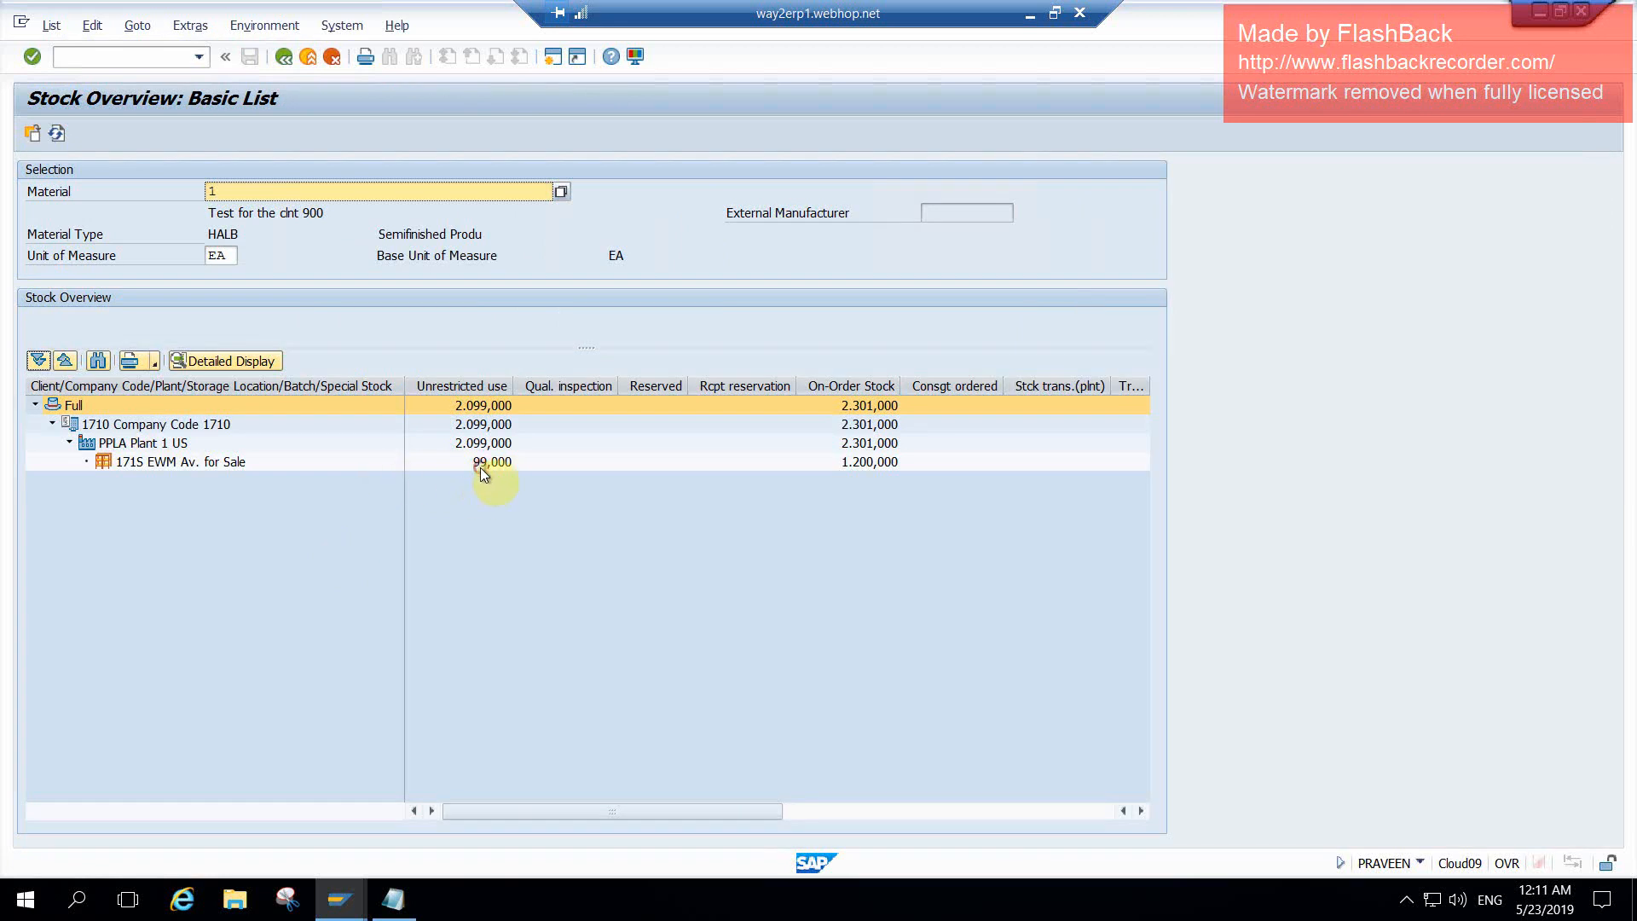
click(480, 469)
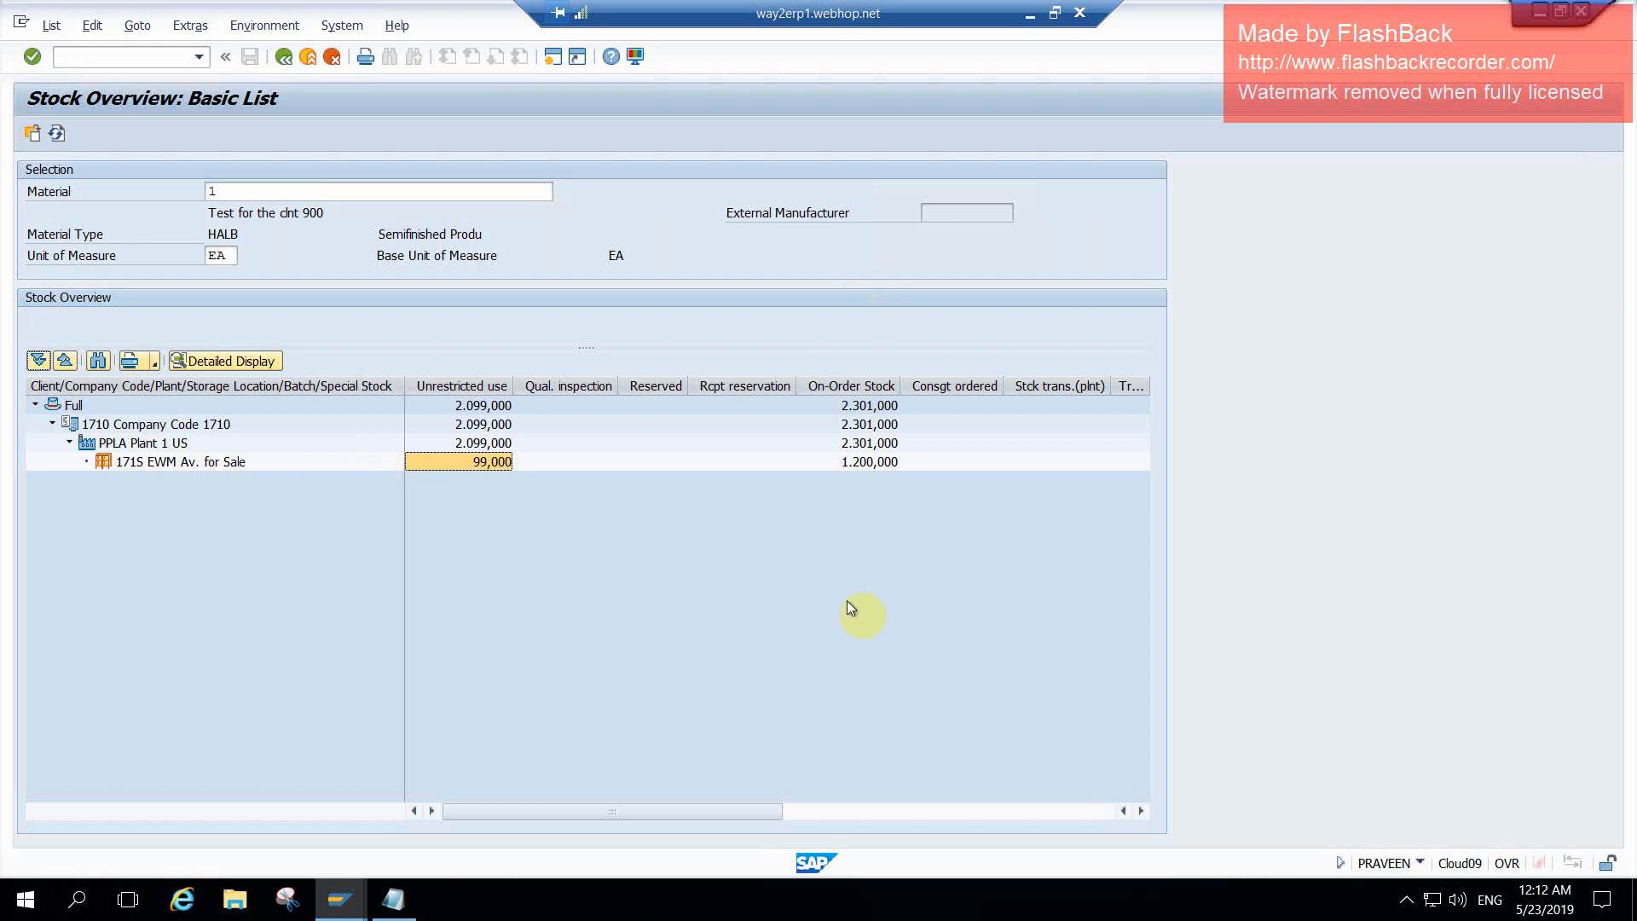
click(1030, 13)
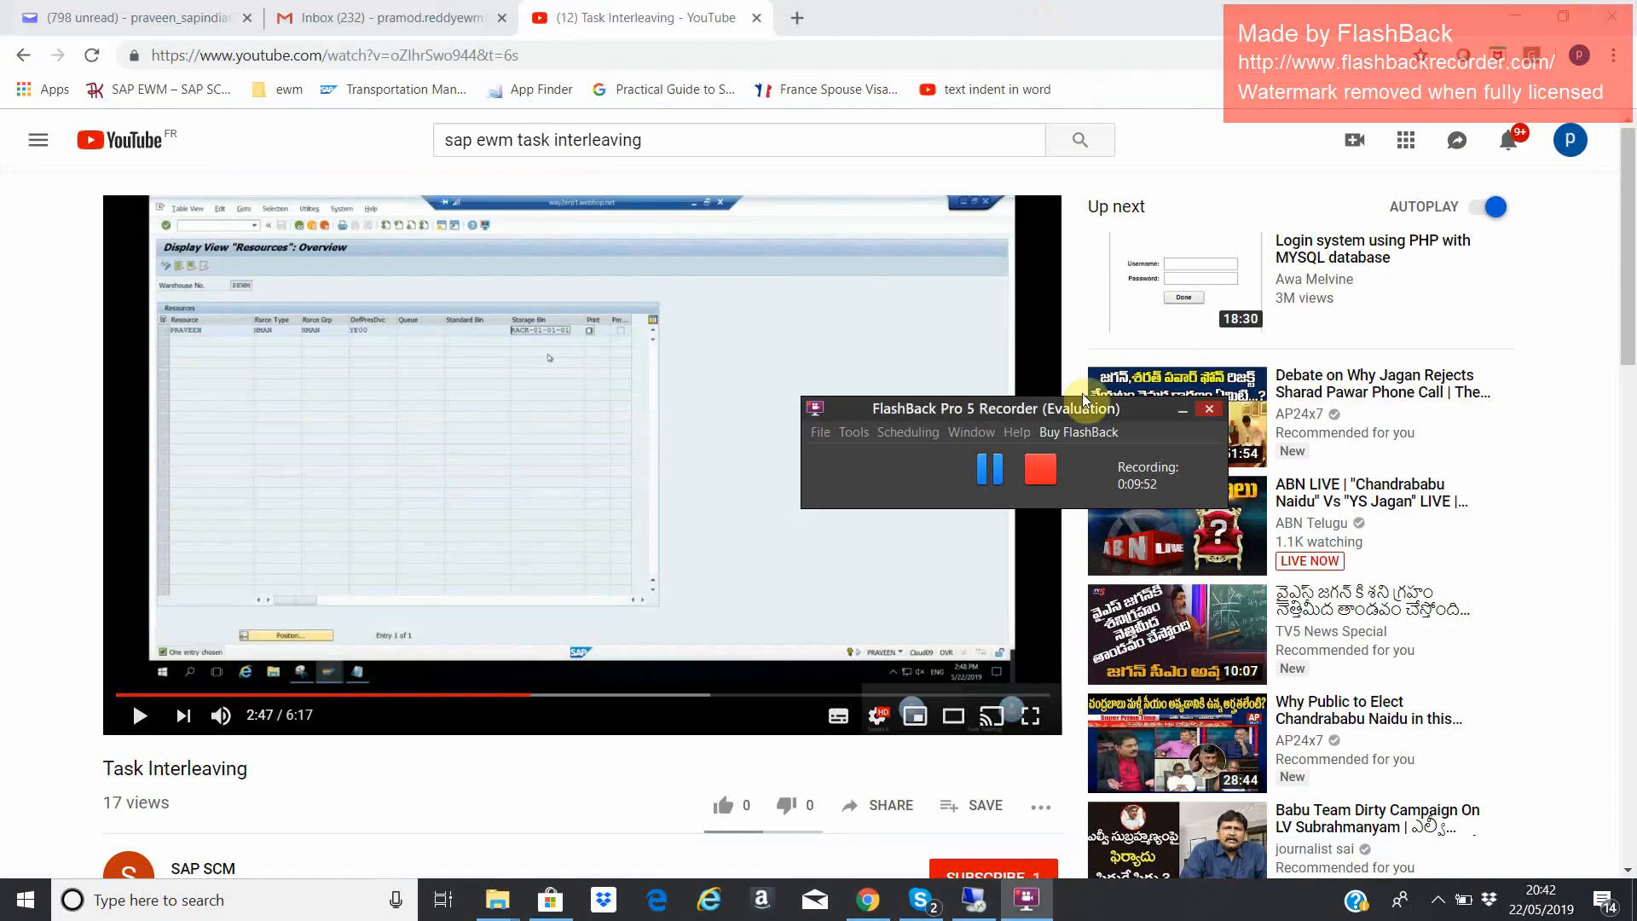